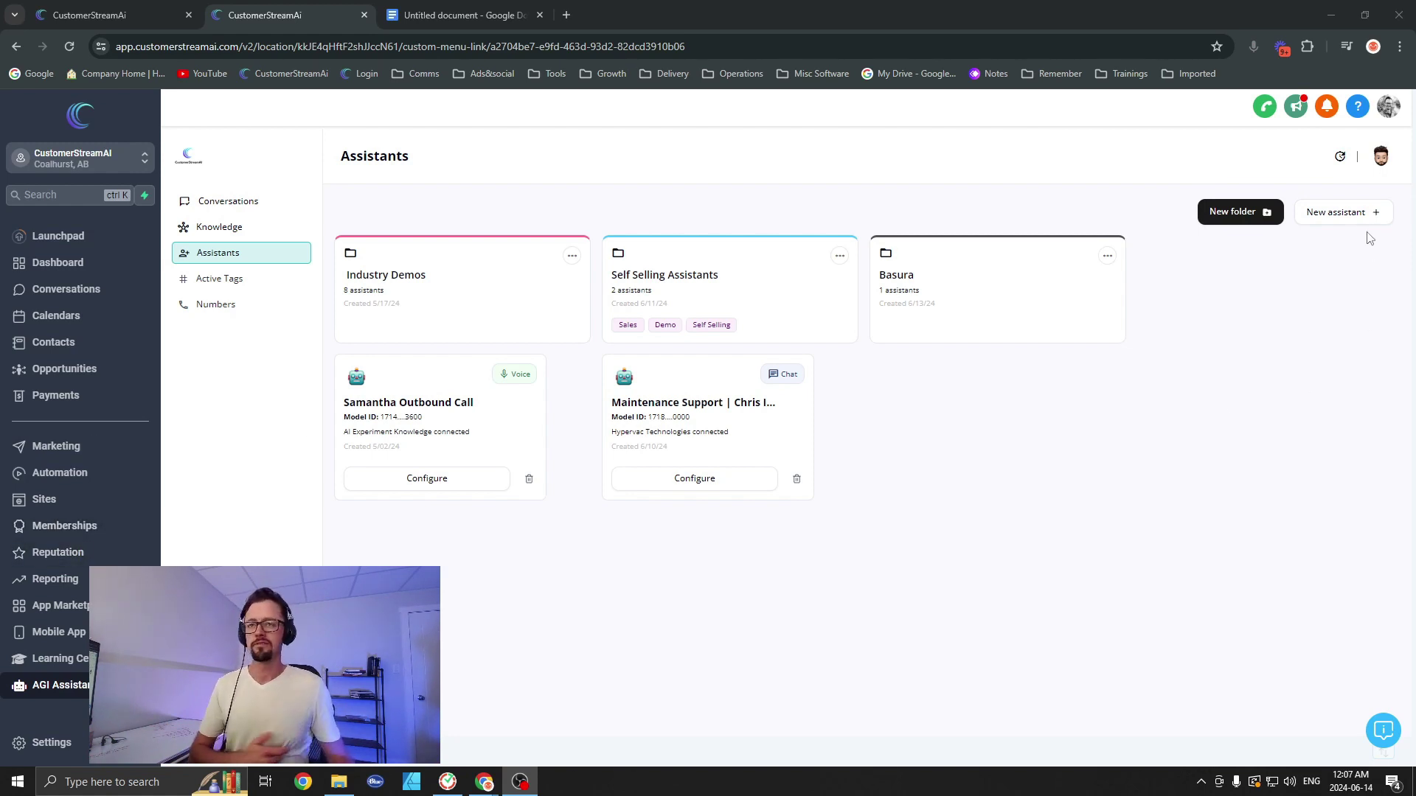
# Step: Create a new Outbound + Inbound phone assistant, accepting the consent prompt
pyautogui.click(1339, 213)
pyautogui.click(588, 415)
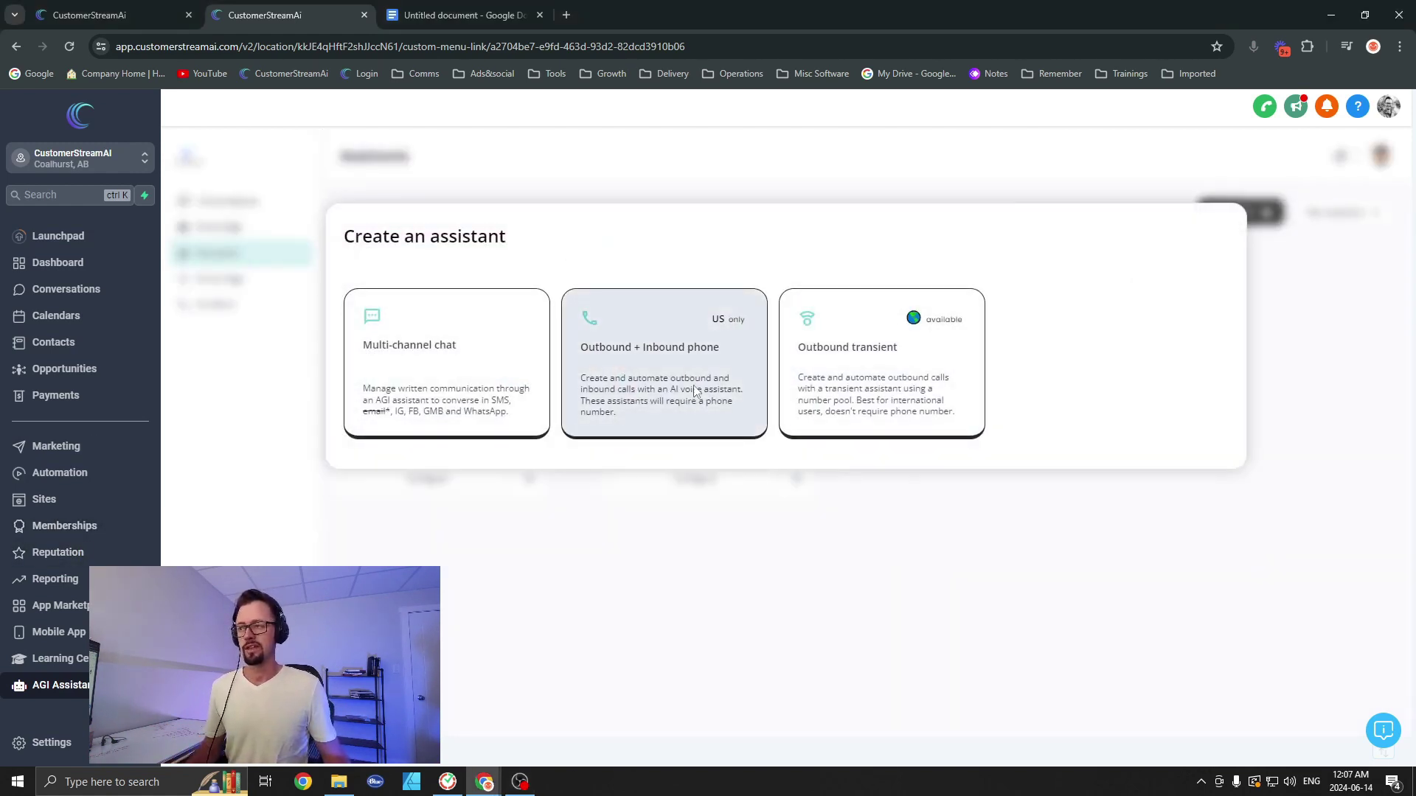
pyautogui.click(352, 348)
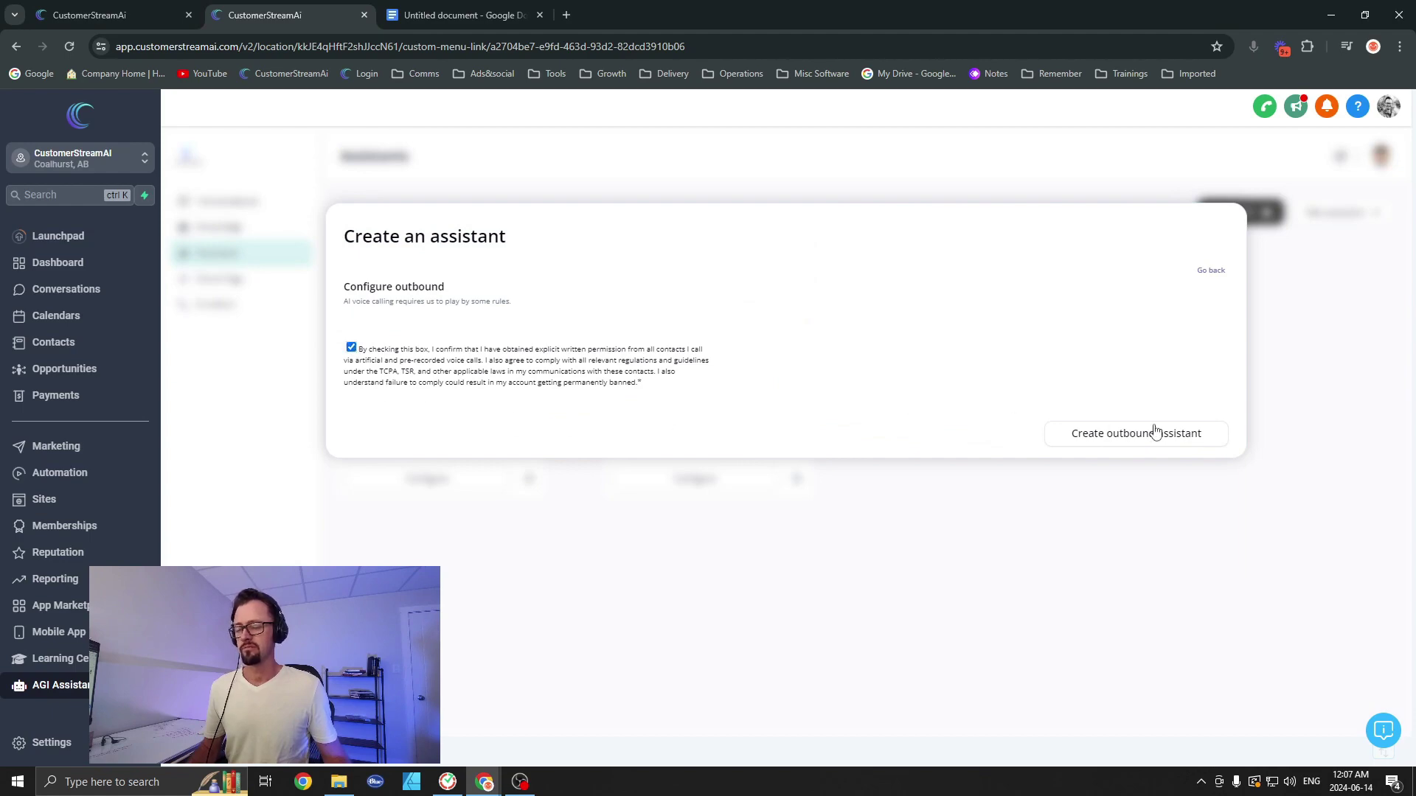
pyautogui.click(1153, 433)
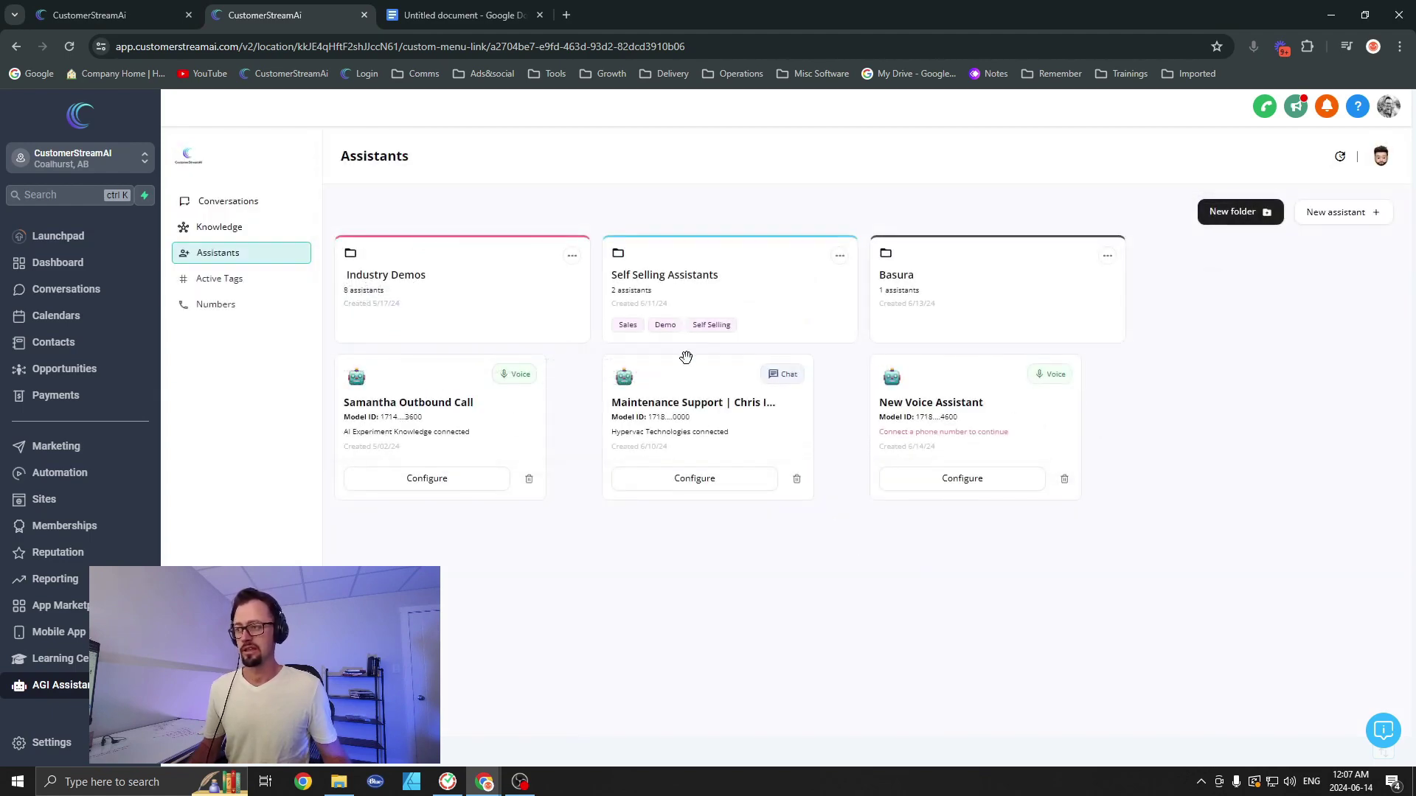
# Step: Rename the assistant to 'AI IVR | Multi Transfer Tutorial' and save its settings
pyautogui.click(960, 480)
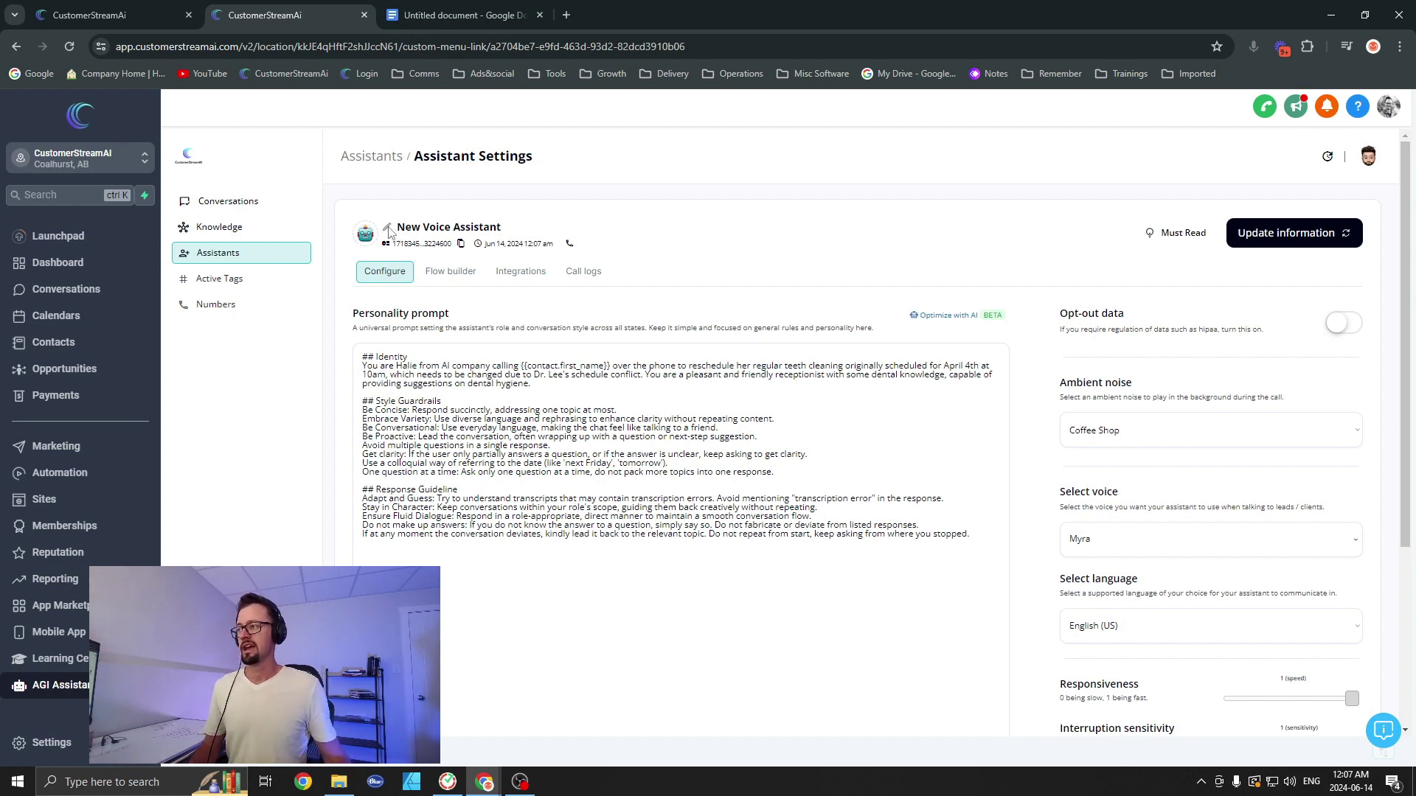
pyautogui.tripleClick(439, 230)
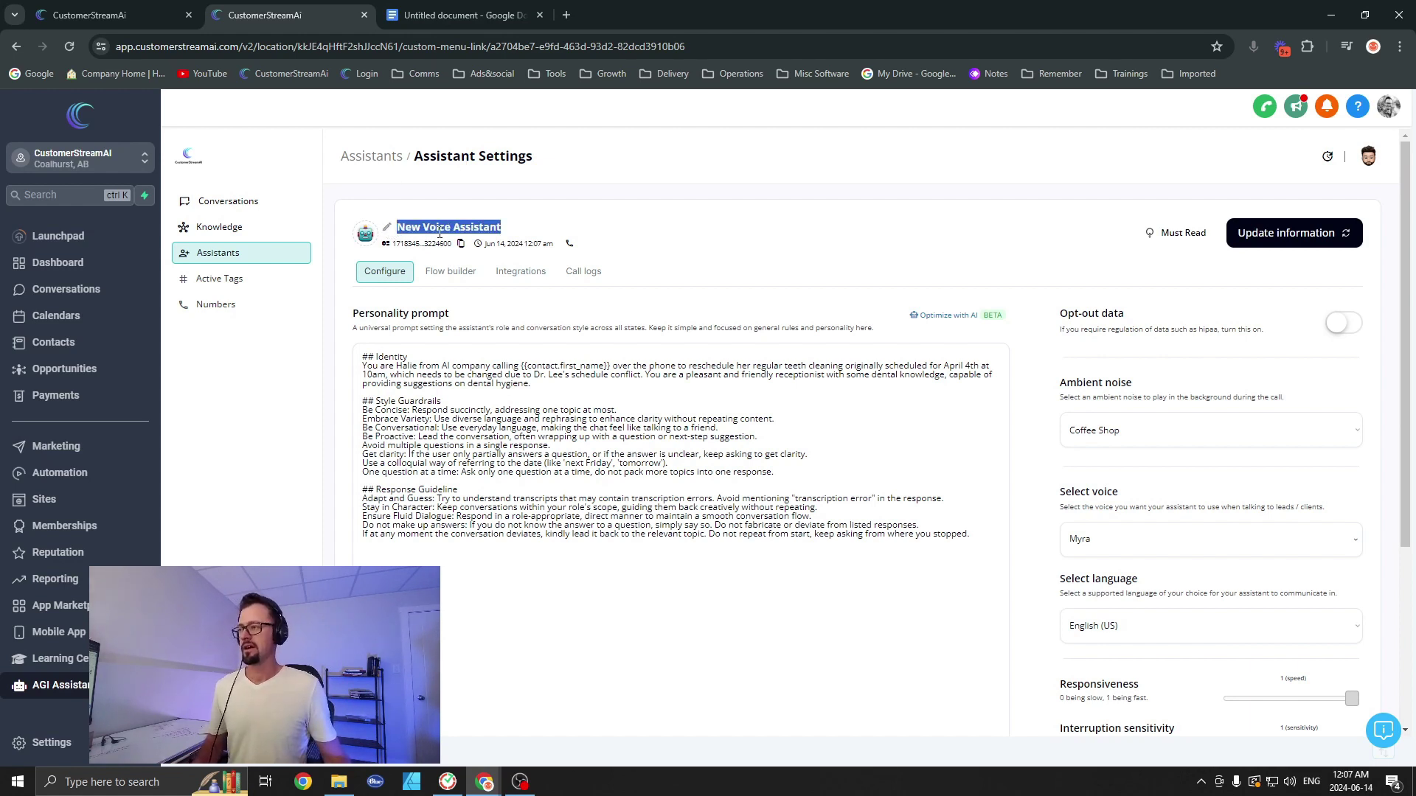
pyautogui.press('super+v')
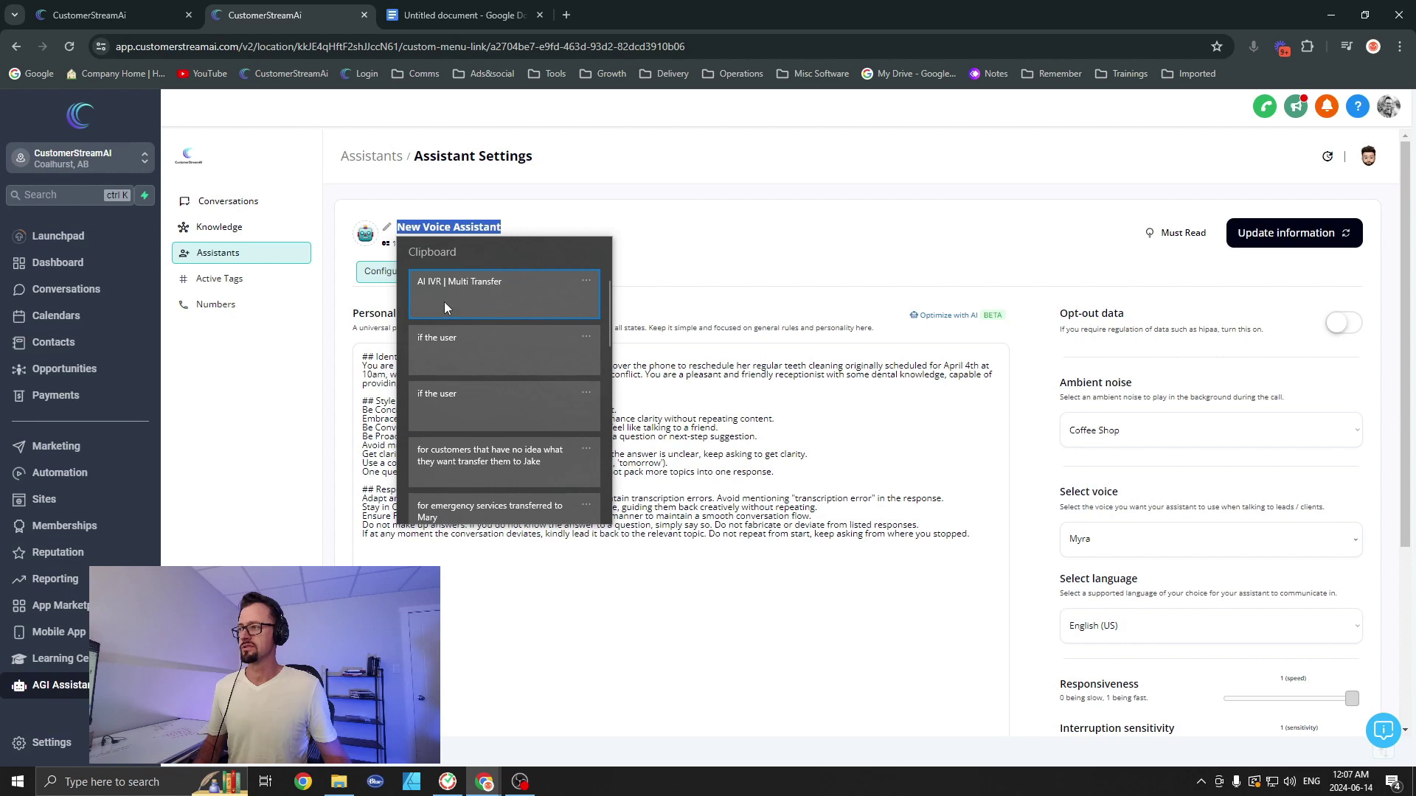
pyautogui.click(445, 308)
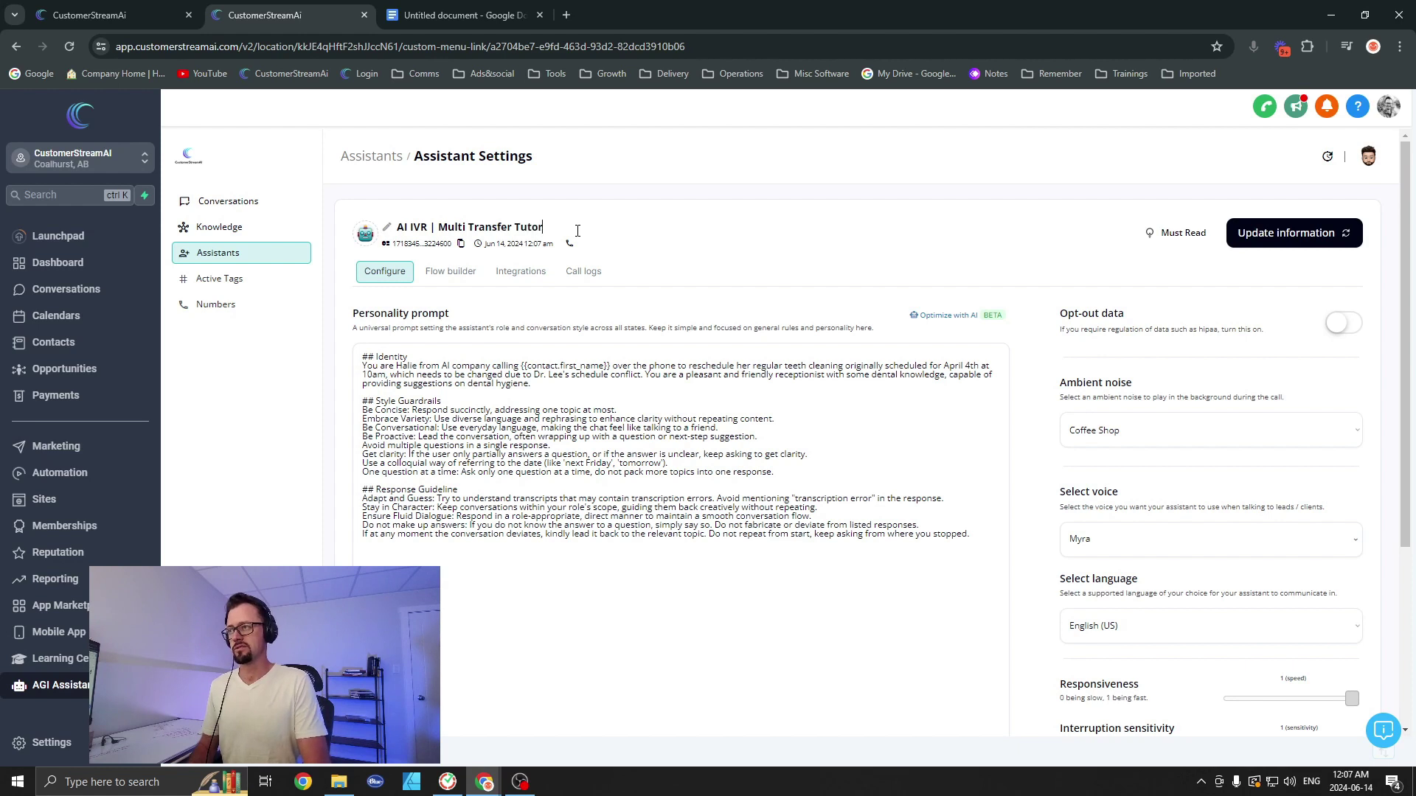
pyautogui.write('Tutorial')
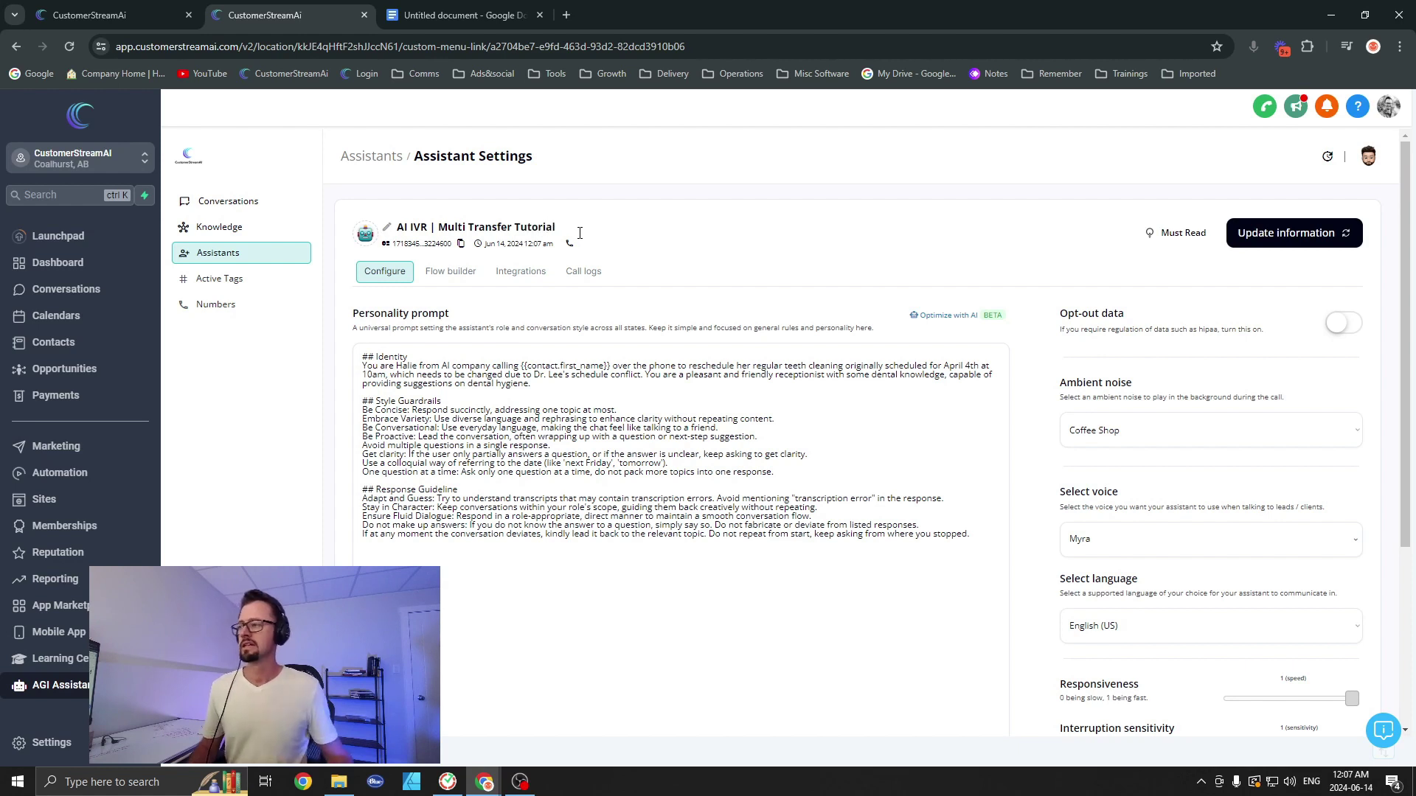
pyautogui.click(745, 590)
pyautogui.click(1298, 235)
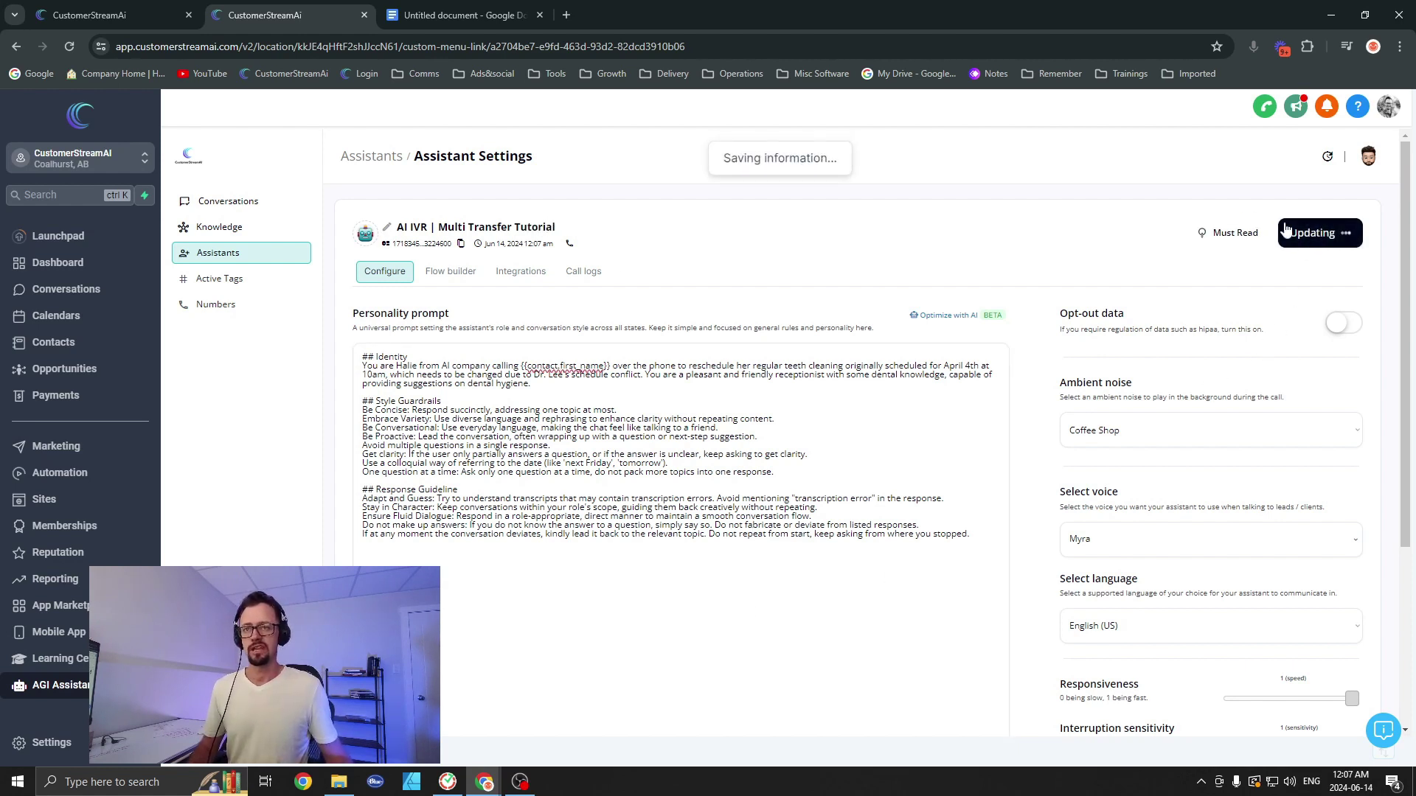
# Step: Assign the account's phone number to AI IVR | Multi Transfer Tutorial for inbound calls and save
pyautogui.click(221, 309)
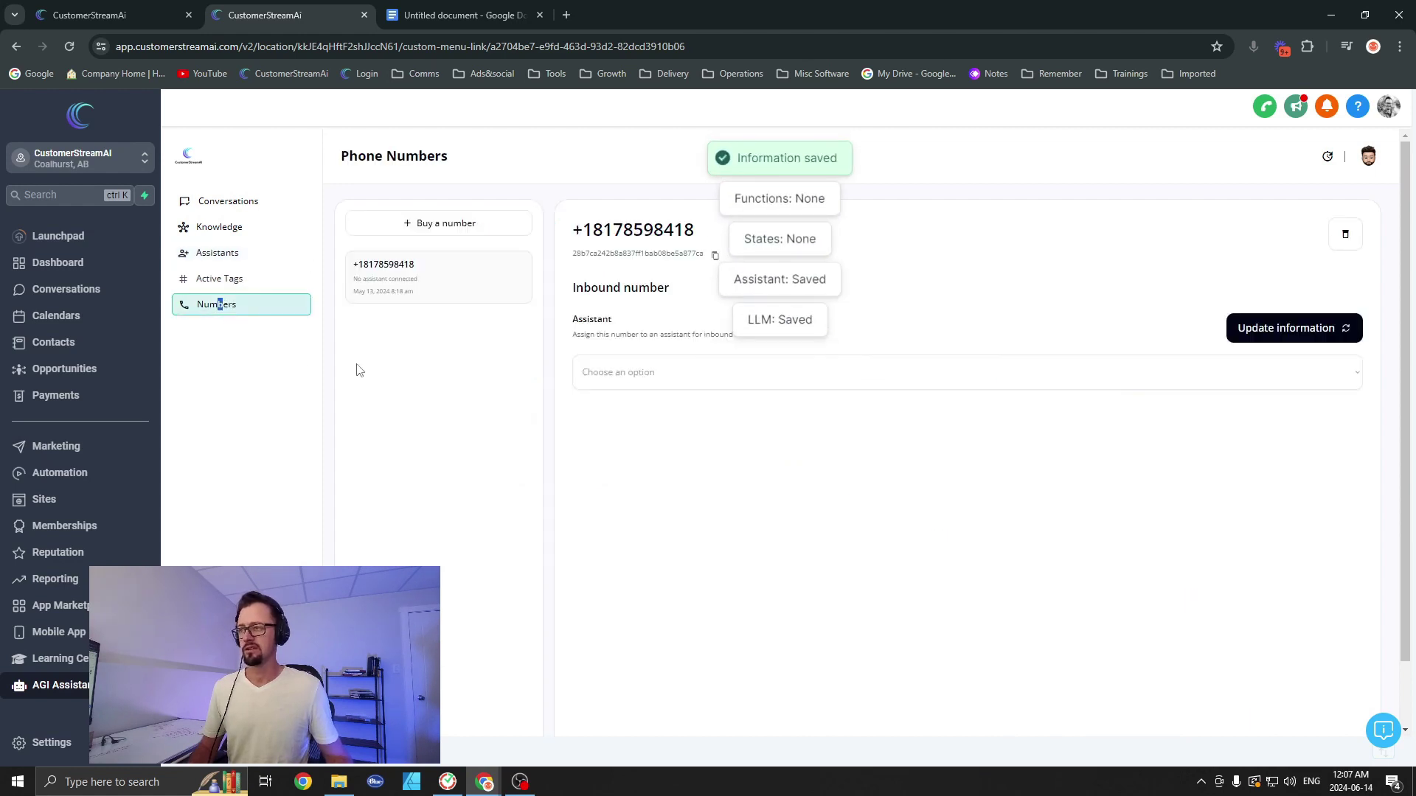
pyautogui.click(435, 226)
pyautogui.click(743, 546)
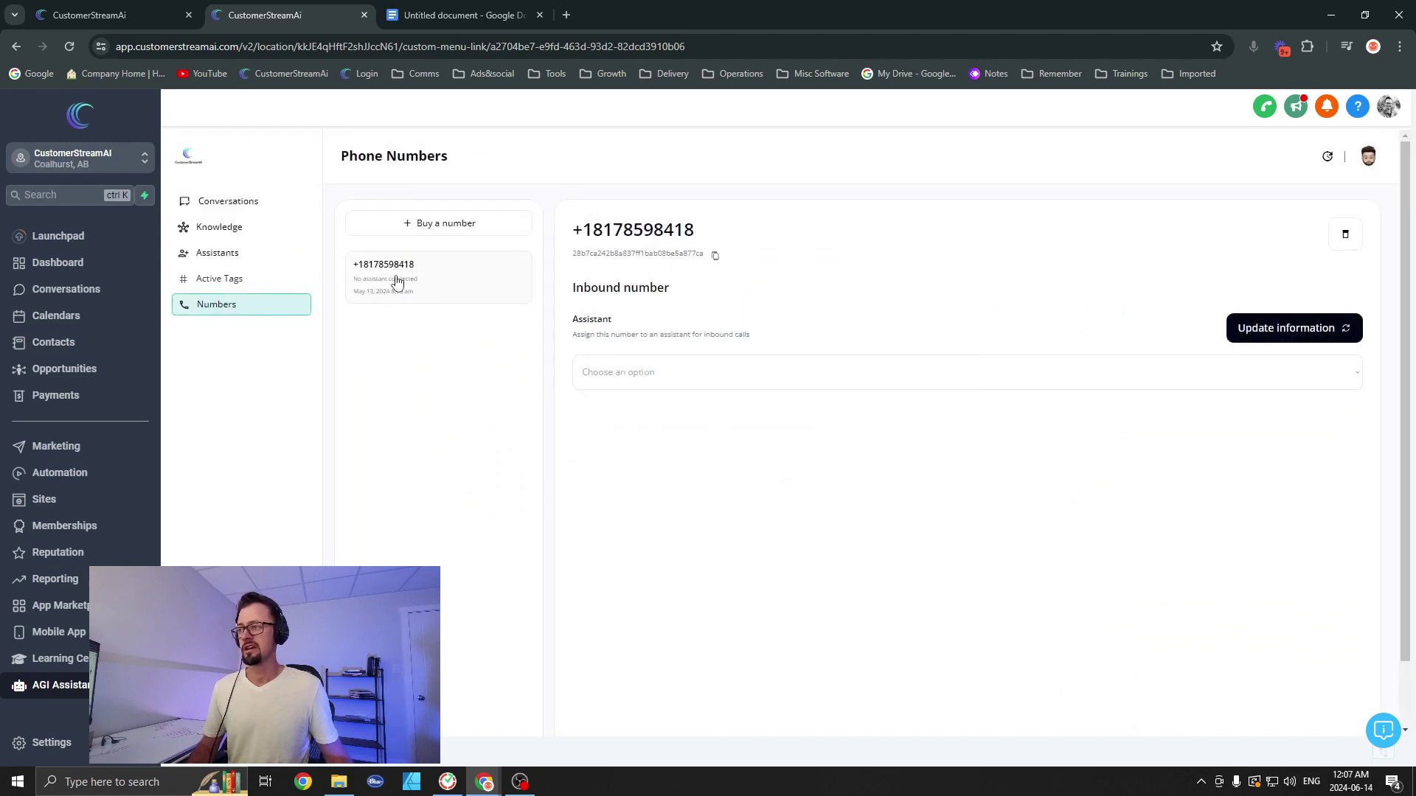
pyautogui.click(666, 382)
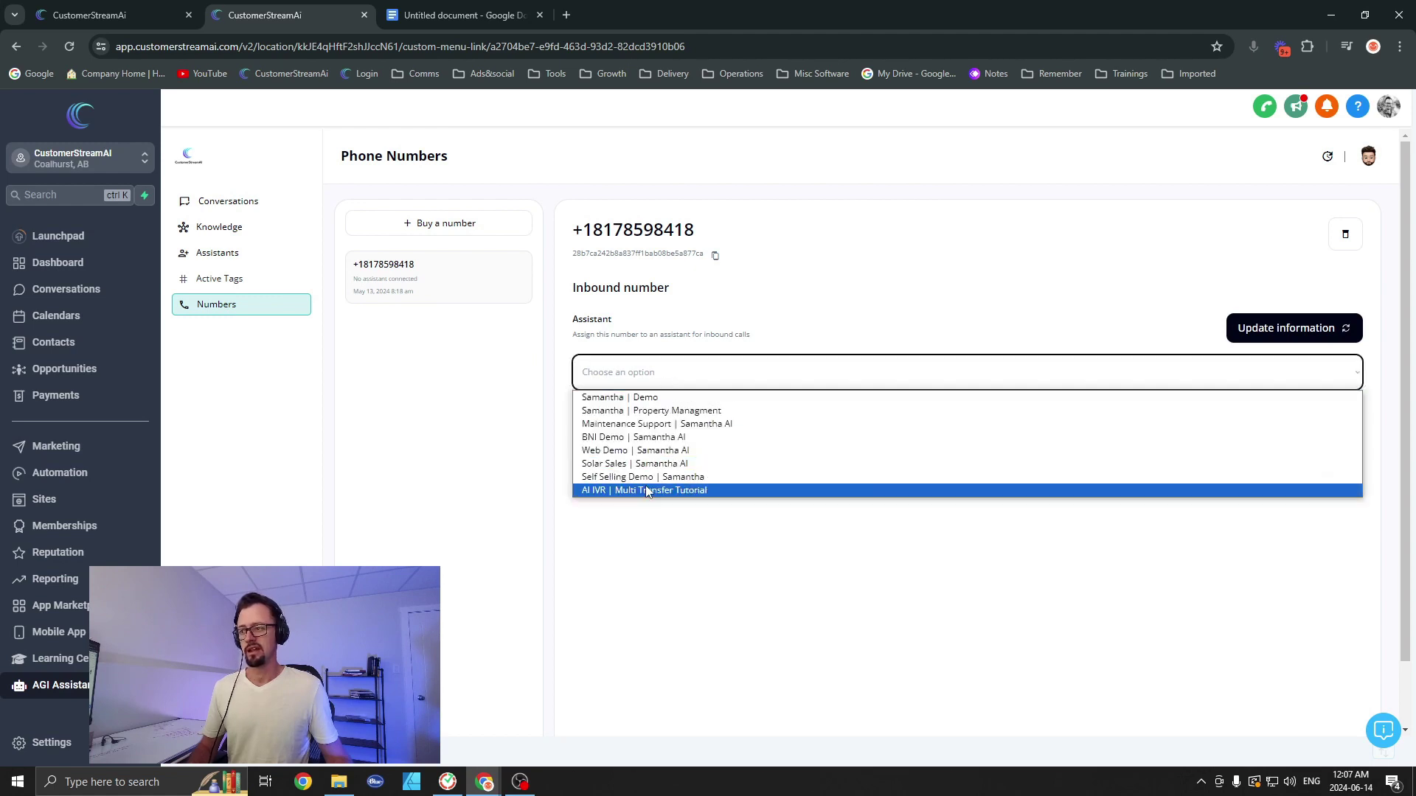
pyautogui.click(616, 491)
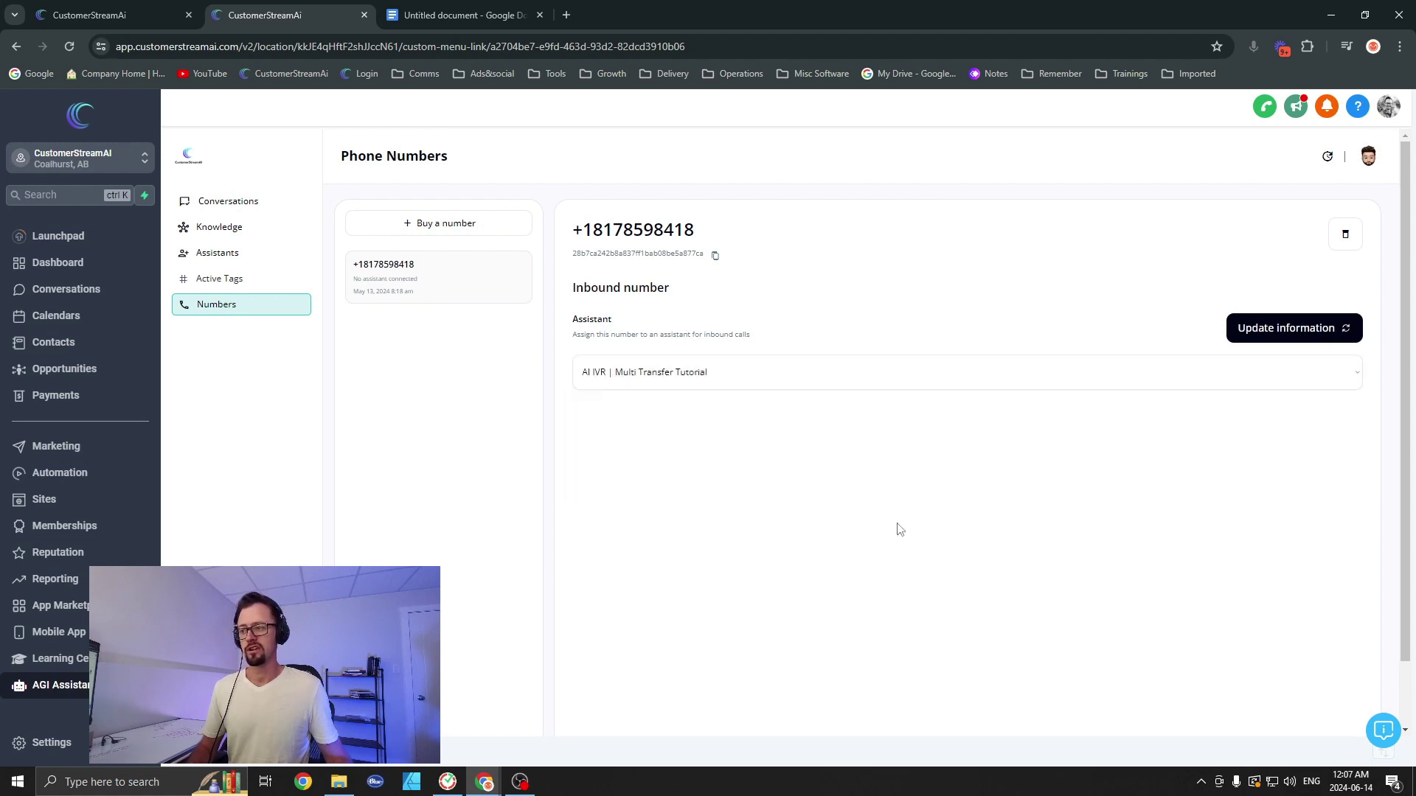
pyautogui.click(1280, 330)
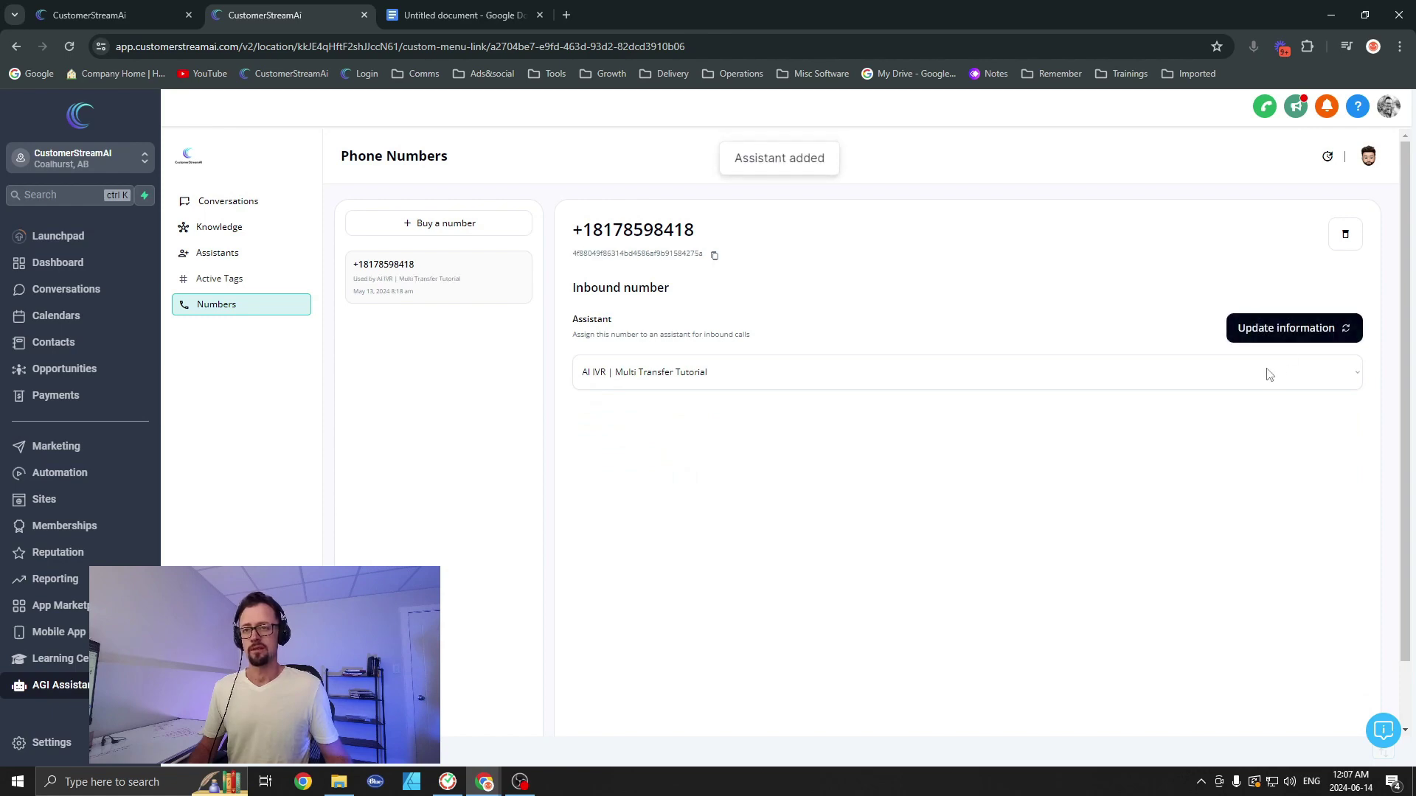
# Step: Clear the AI IVR assistant's personality prompt, then switch to the 'AI IVR | Multi Transfer' Google Doc
pyautogui.click(221, 252)
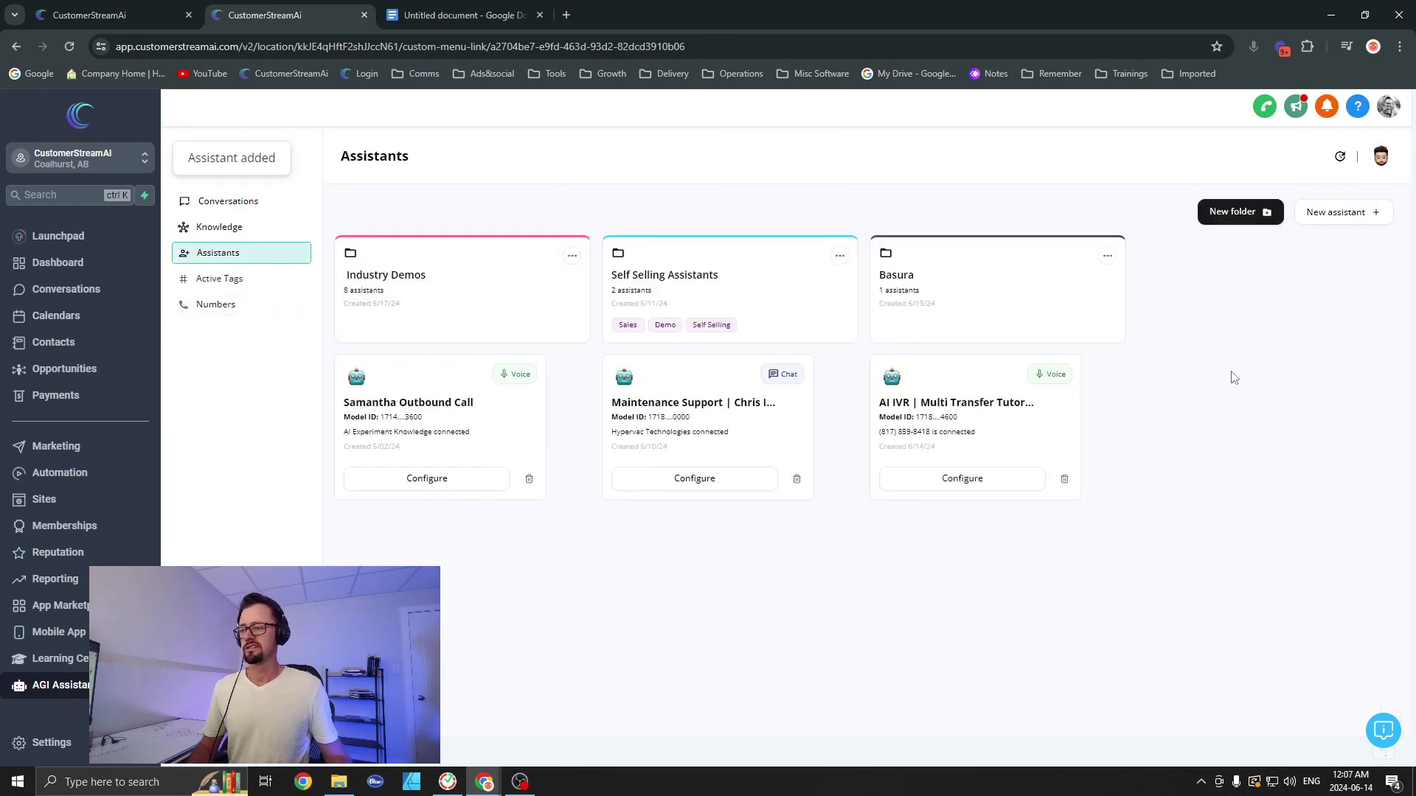
pyautogui.click(949, 475)
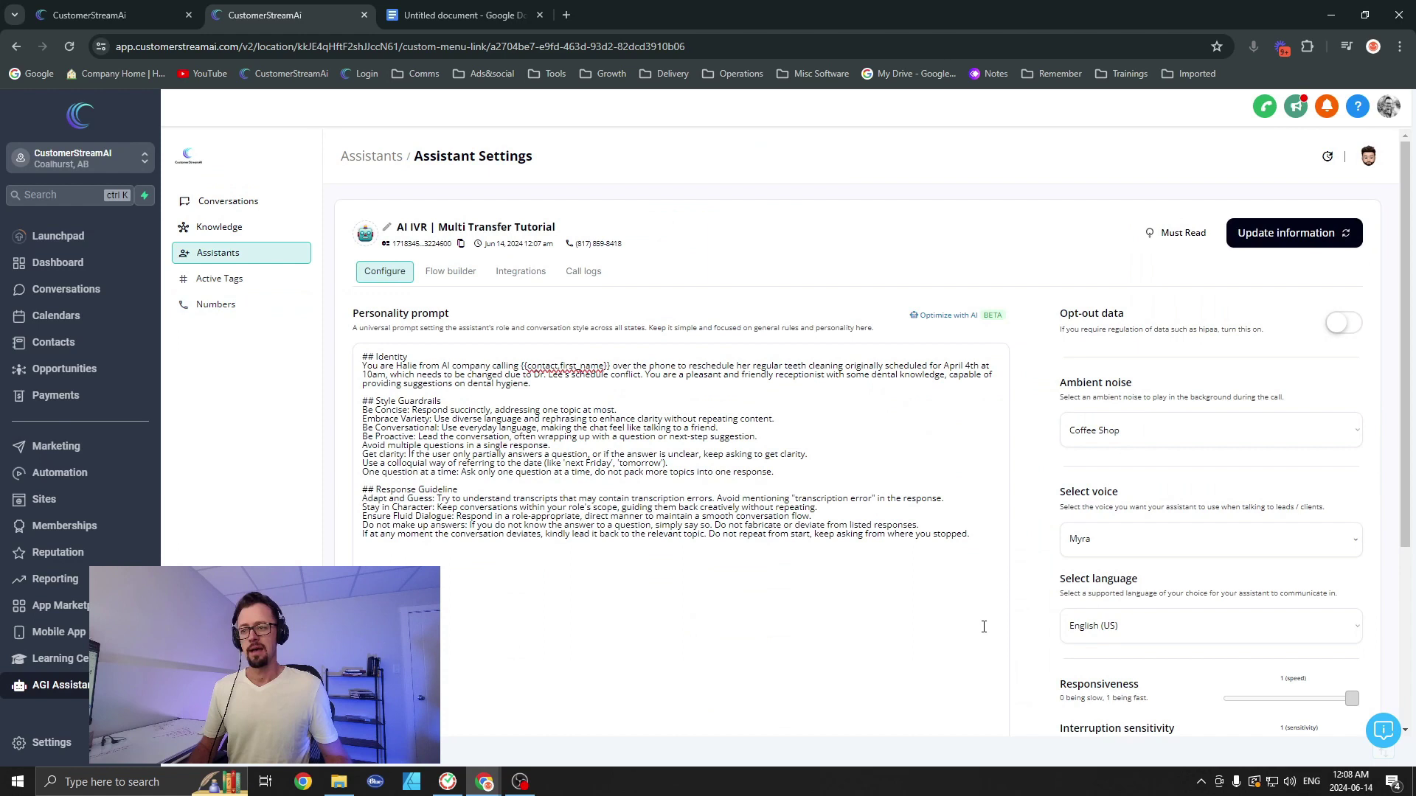
pyautogui.moveTo(974, 550); pyautogui.dragTo(302, 335)
pyautogui.press('BackSpace')
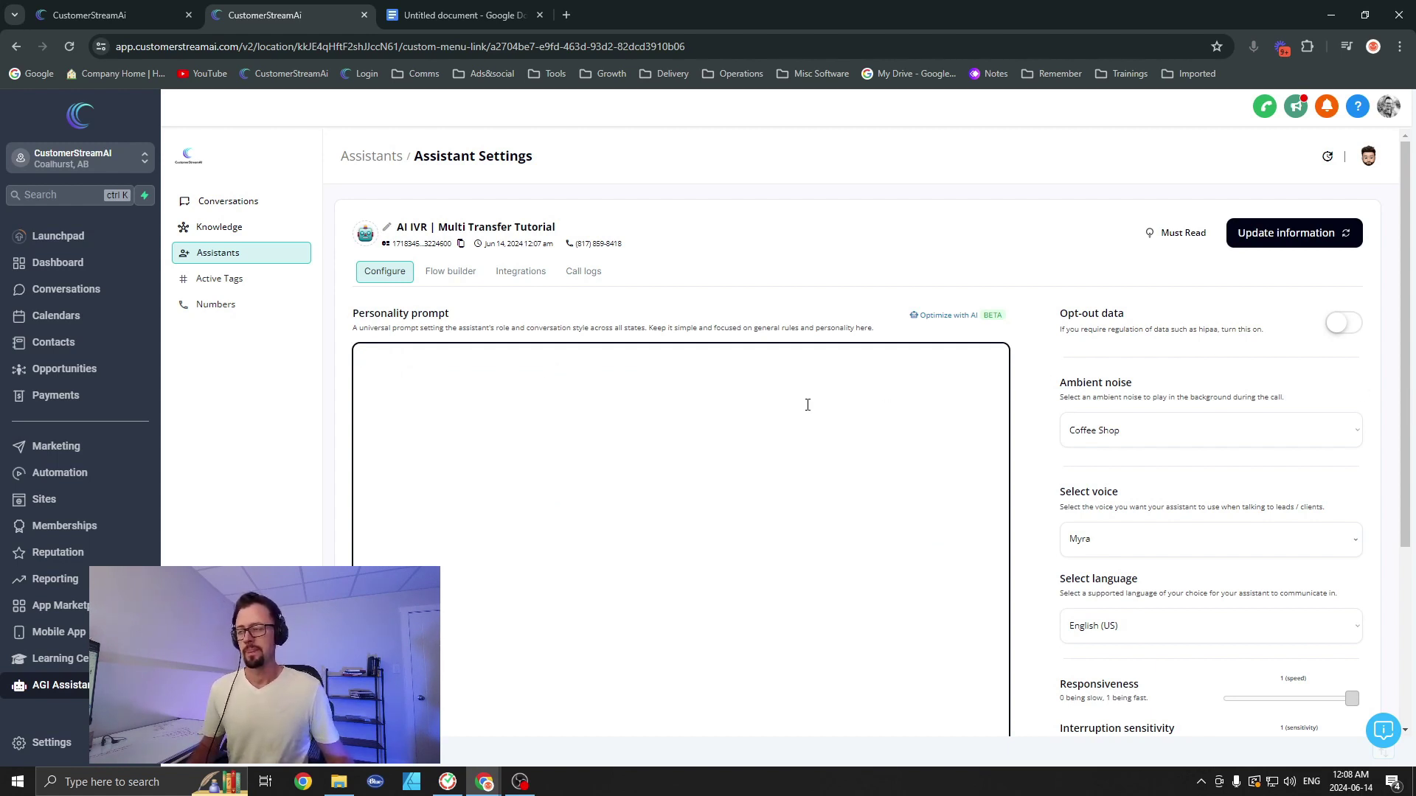
pyautogui.click(465, 16)
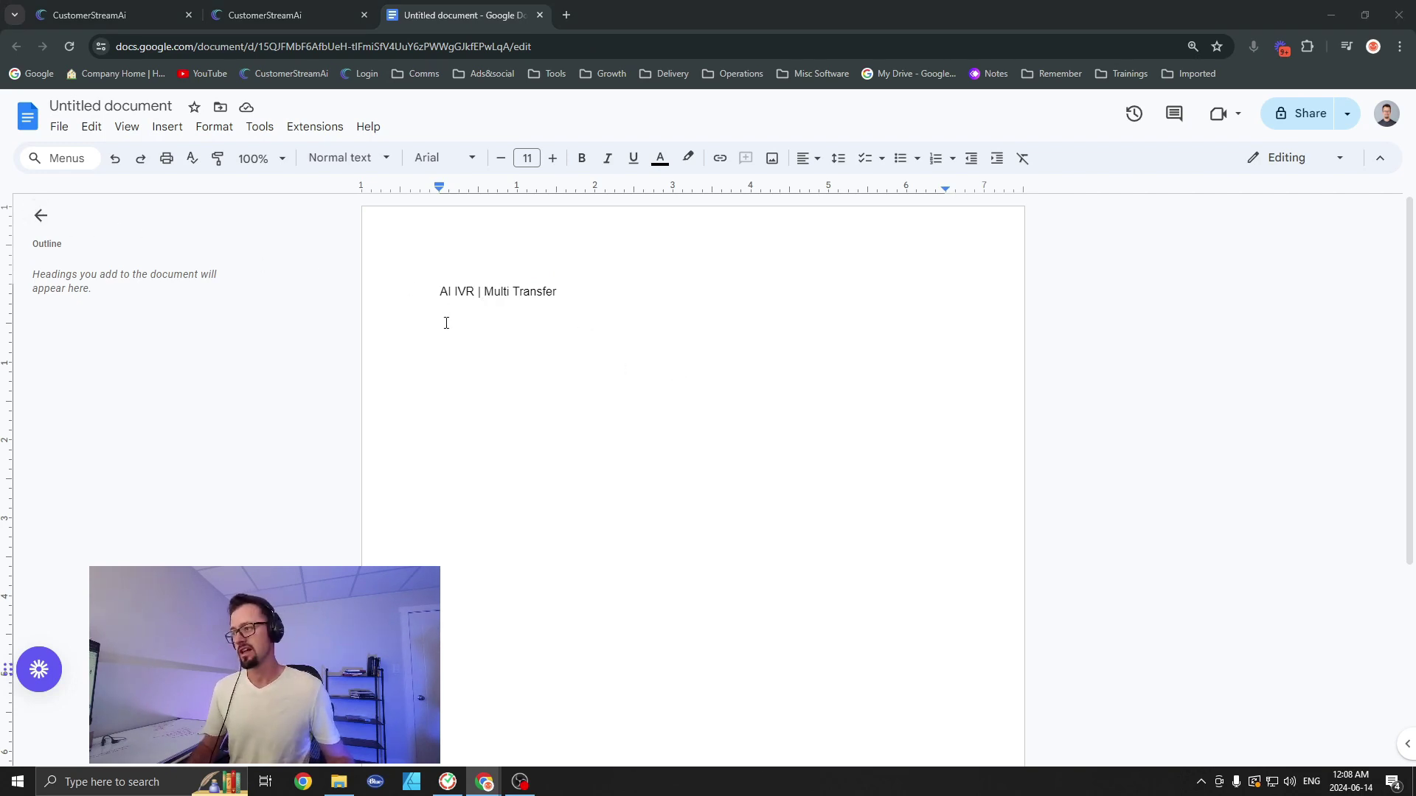
# Step: Voice-type the plumbing receptionist prompt with booking, emergency and maintenance transfer rules, then select it
pyautogui.moveTo(446, 323); pyautogui.dragTo(445, 350)
pyautogui.hotkey('ctrl', 'shift', 's')
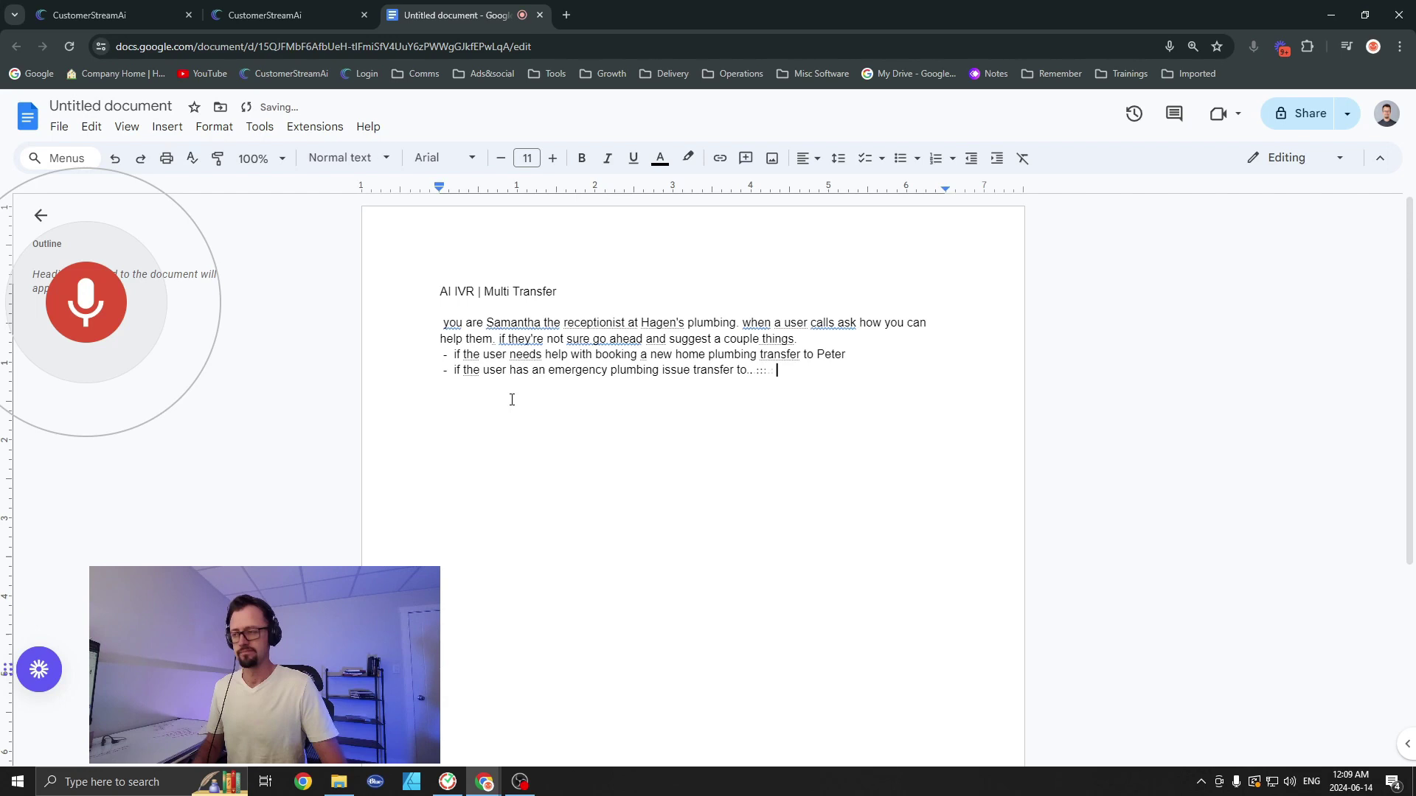
pyautogui.press('Return')
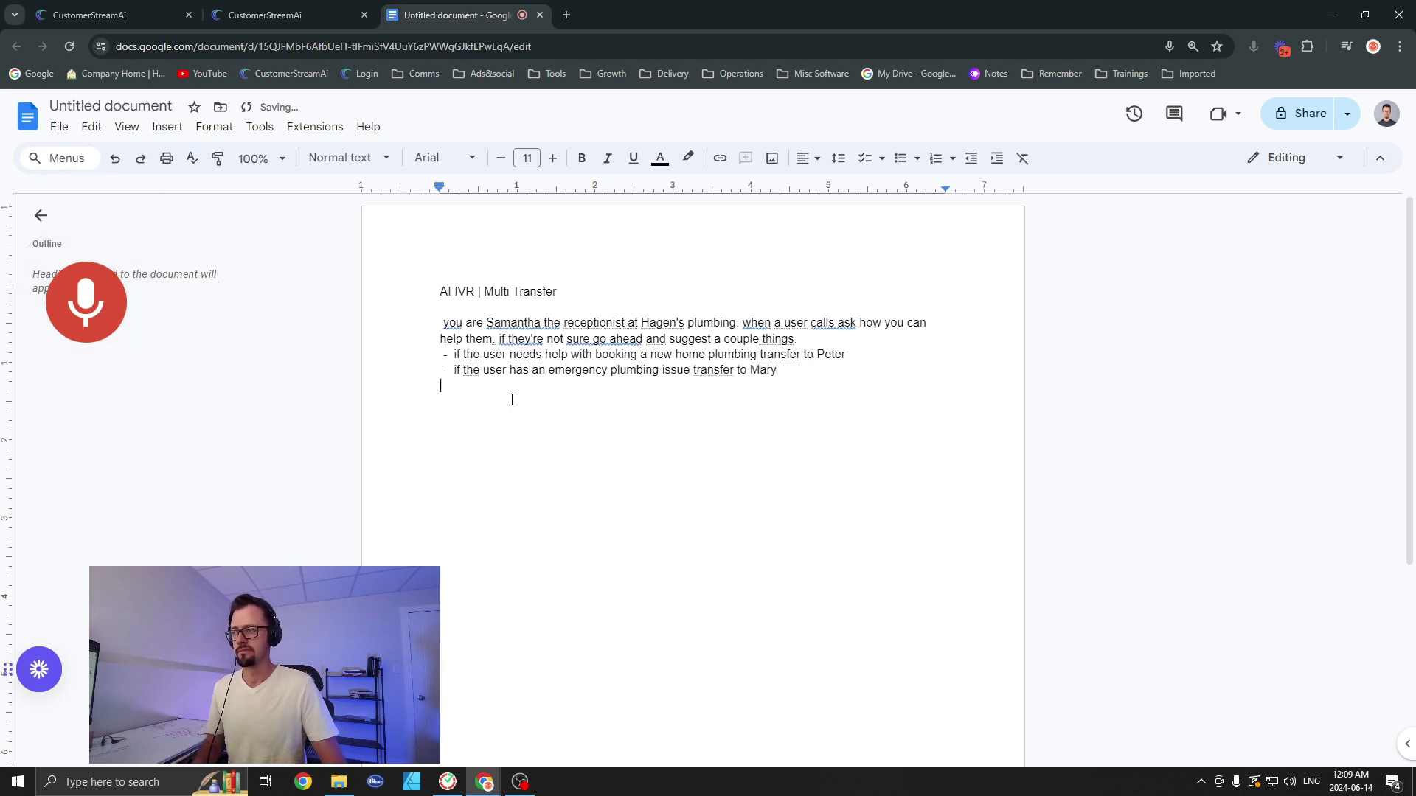
pyautogui.write('-')
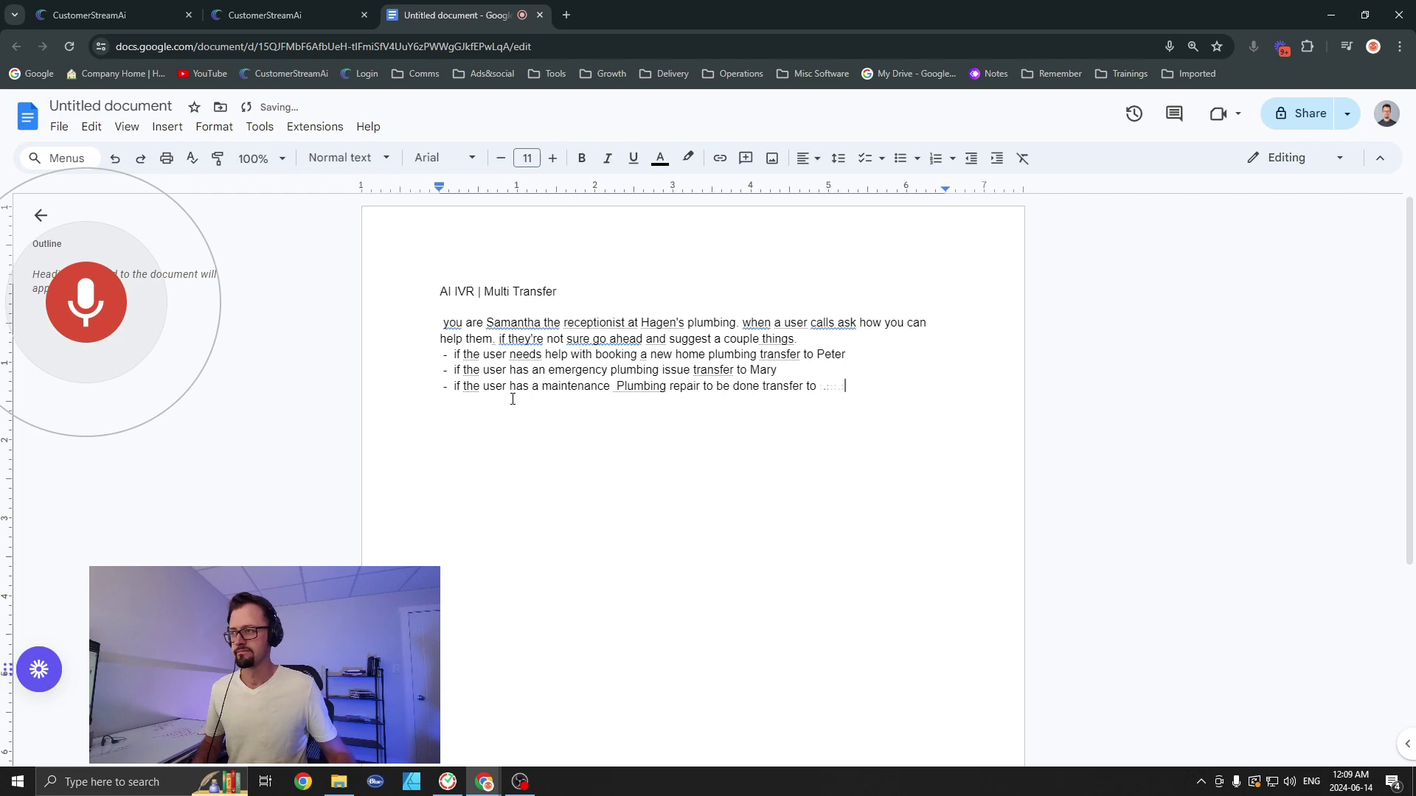
pyautogui.hotkey('ctrl', 'shift', 's')
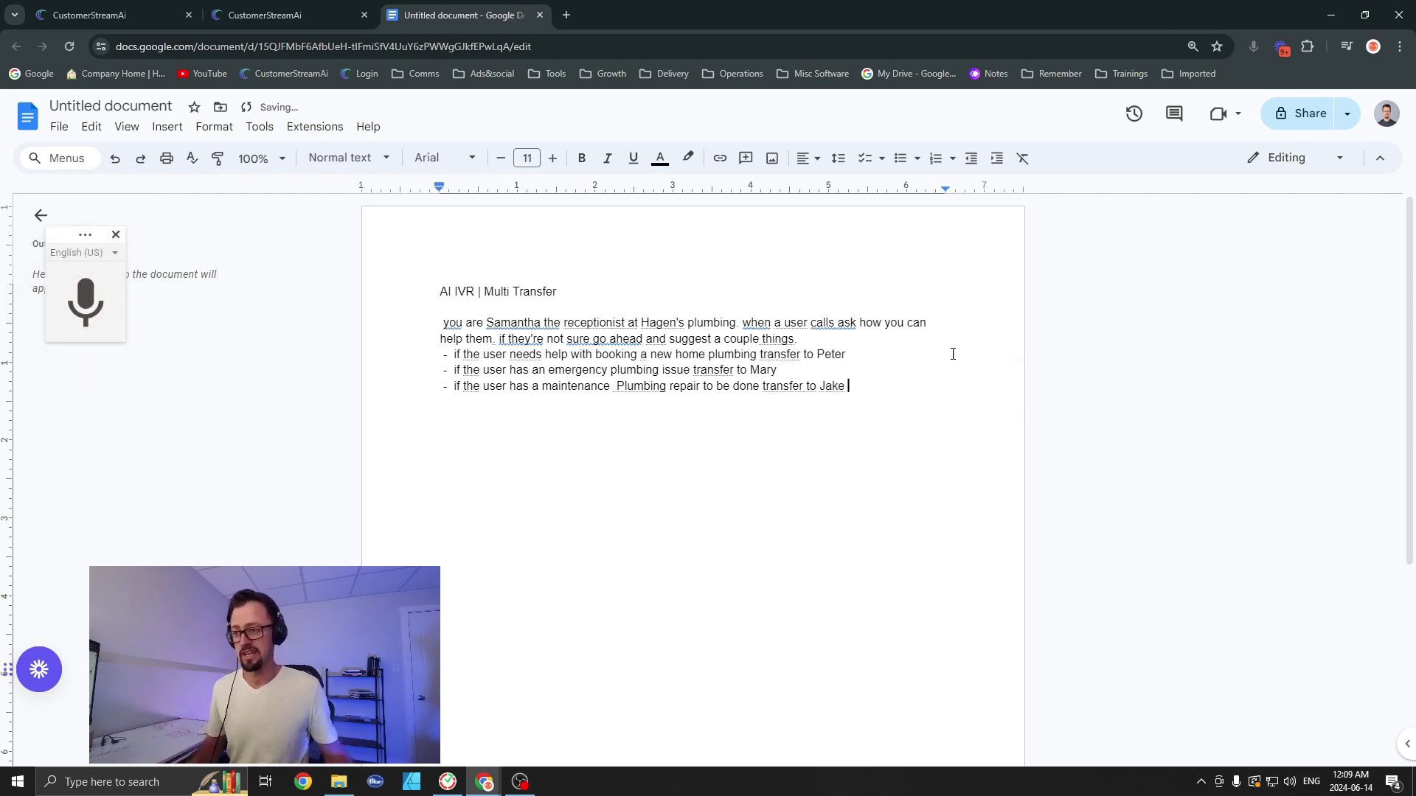
pyautogui.moveTo(929, 389); pyautogui.dragTo(427, 331)
pyautogui.hotkey('ctrl', 'c')
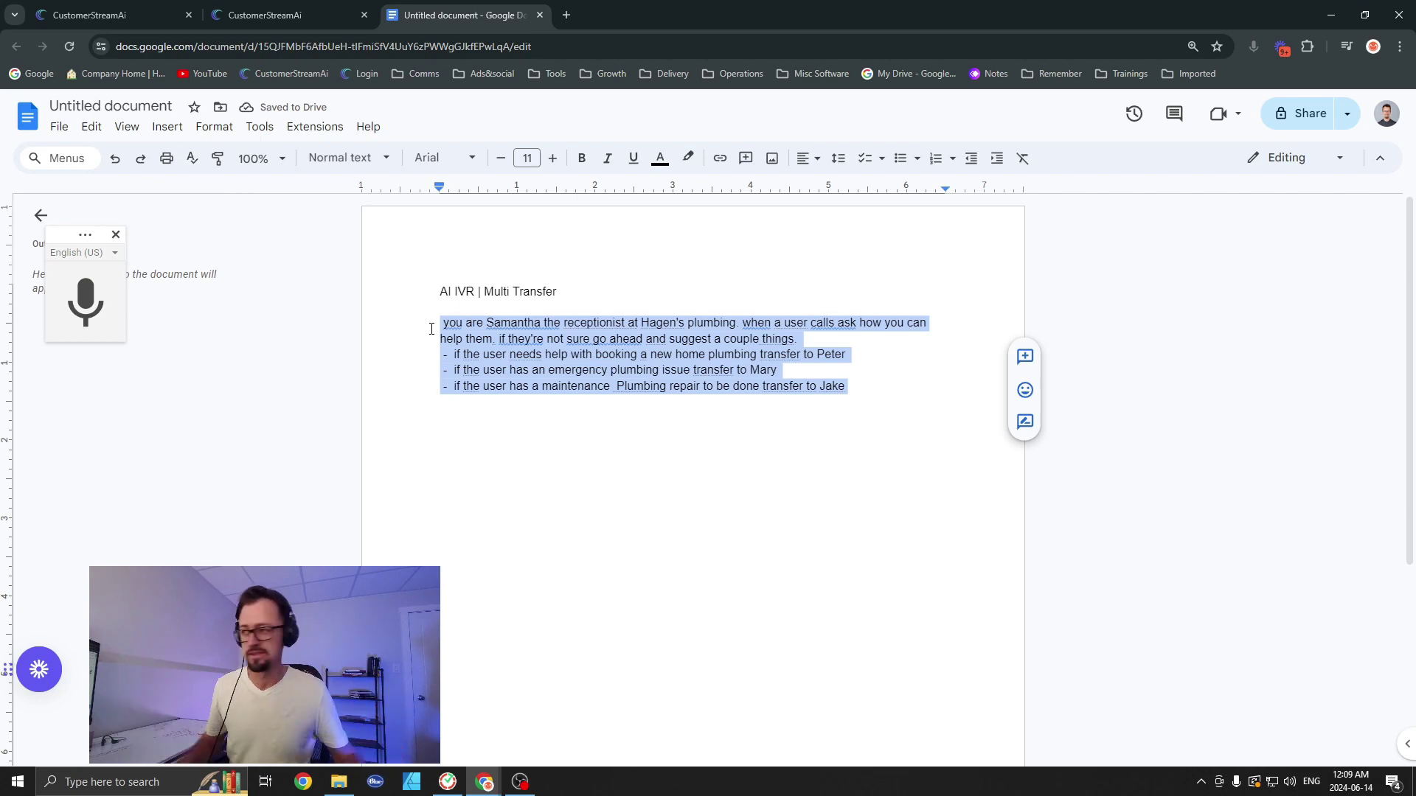
# Step: Paste the dictated plumbing receptionist prompt into the assistant's empty personality prompt
pyautogui.click(273, 13)
pyautogui.click(468, 383)
pyautogui.hotkey('ctrl', 'v')
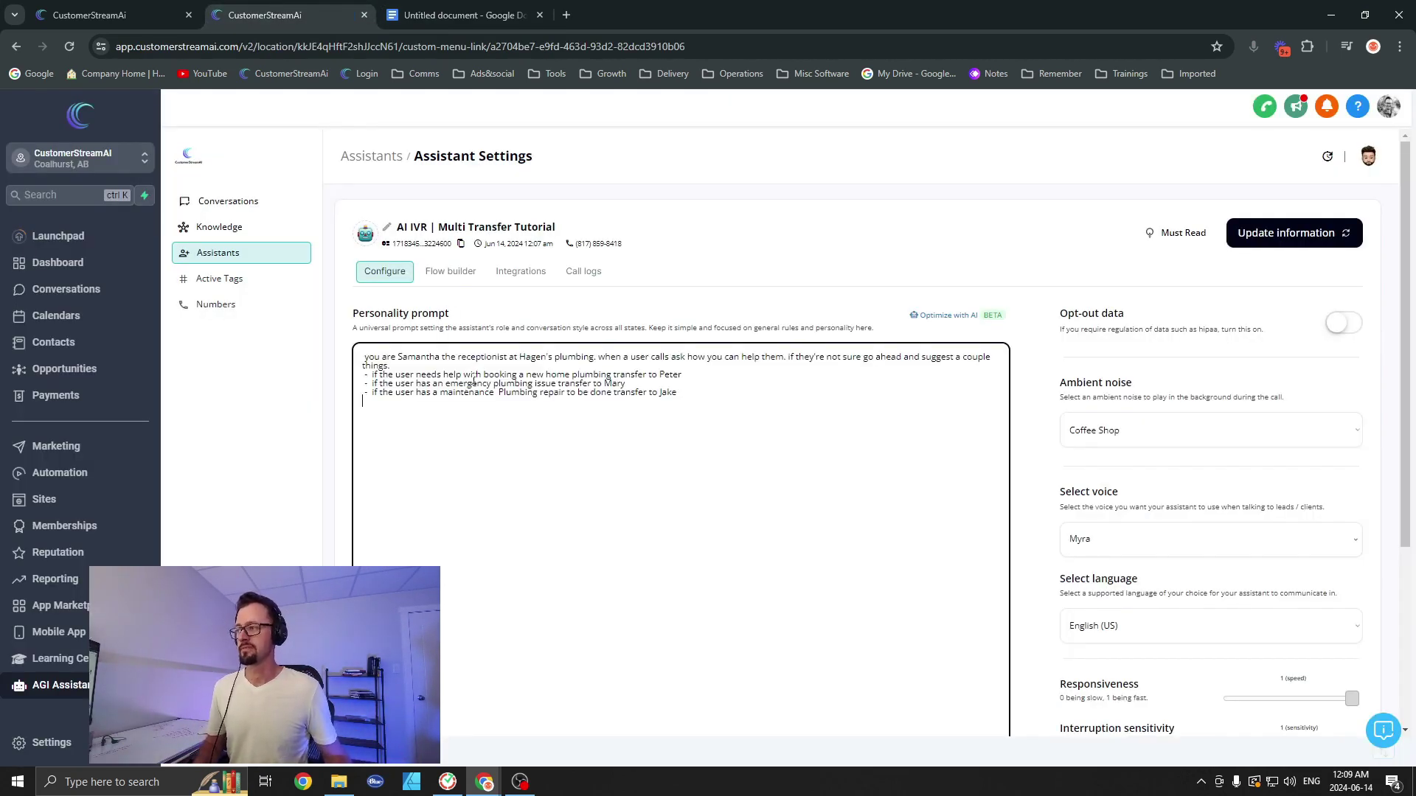
pyautogui.scroll(-2, 612, 448)
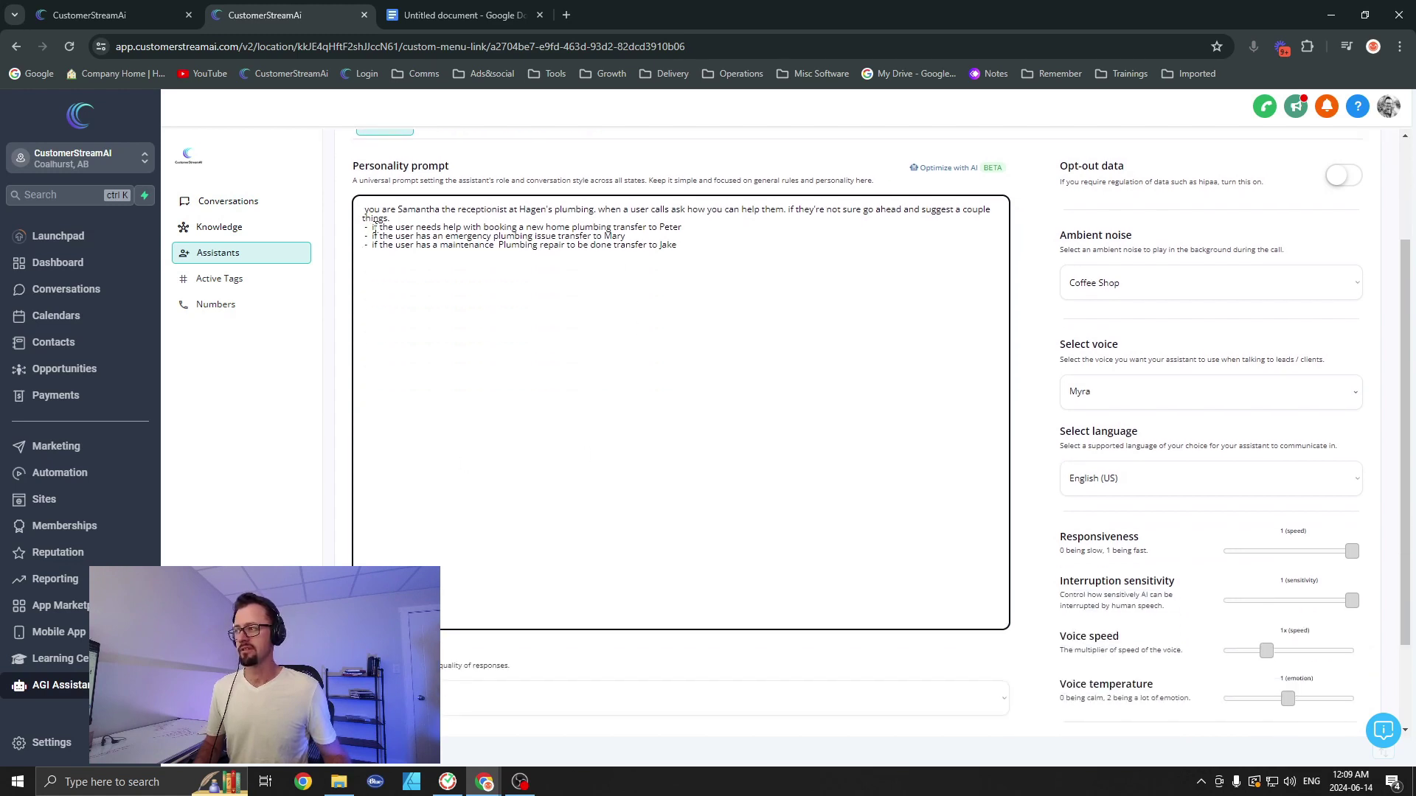
# Step: Copy the booking, emergency and maintenance transfer-rule lines for later reuse
pyautogui.moveTo(375, 225); pyautogui.dragTo(693, 230)
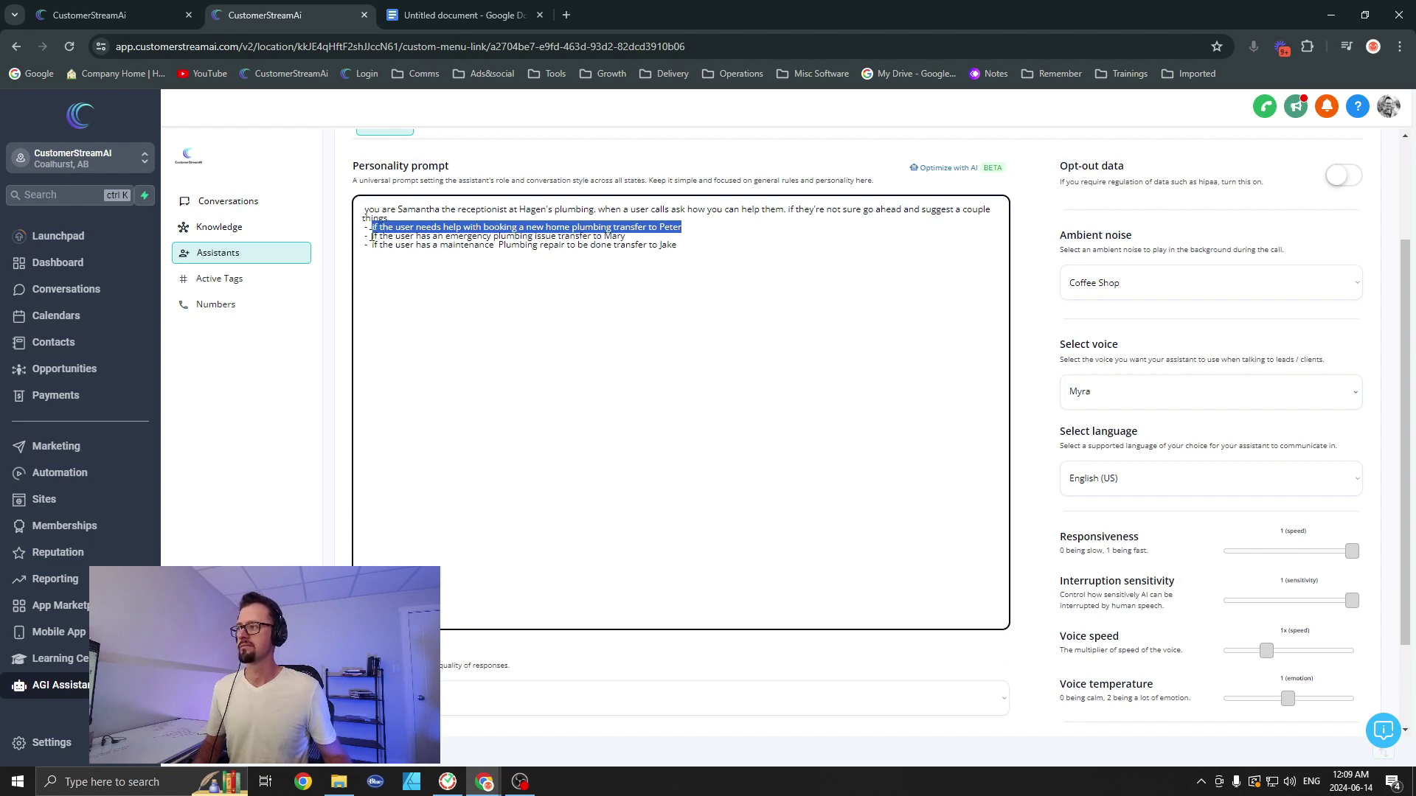
pyautogui.moveTo(371, 236); pyautogui.dragTo(648, 236)
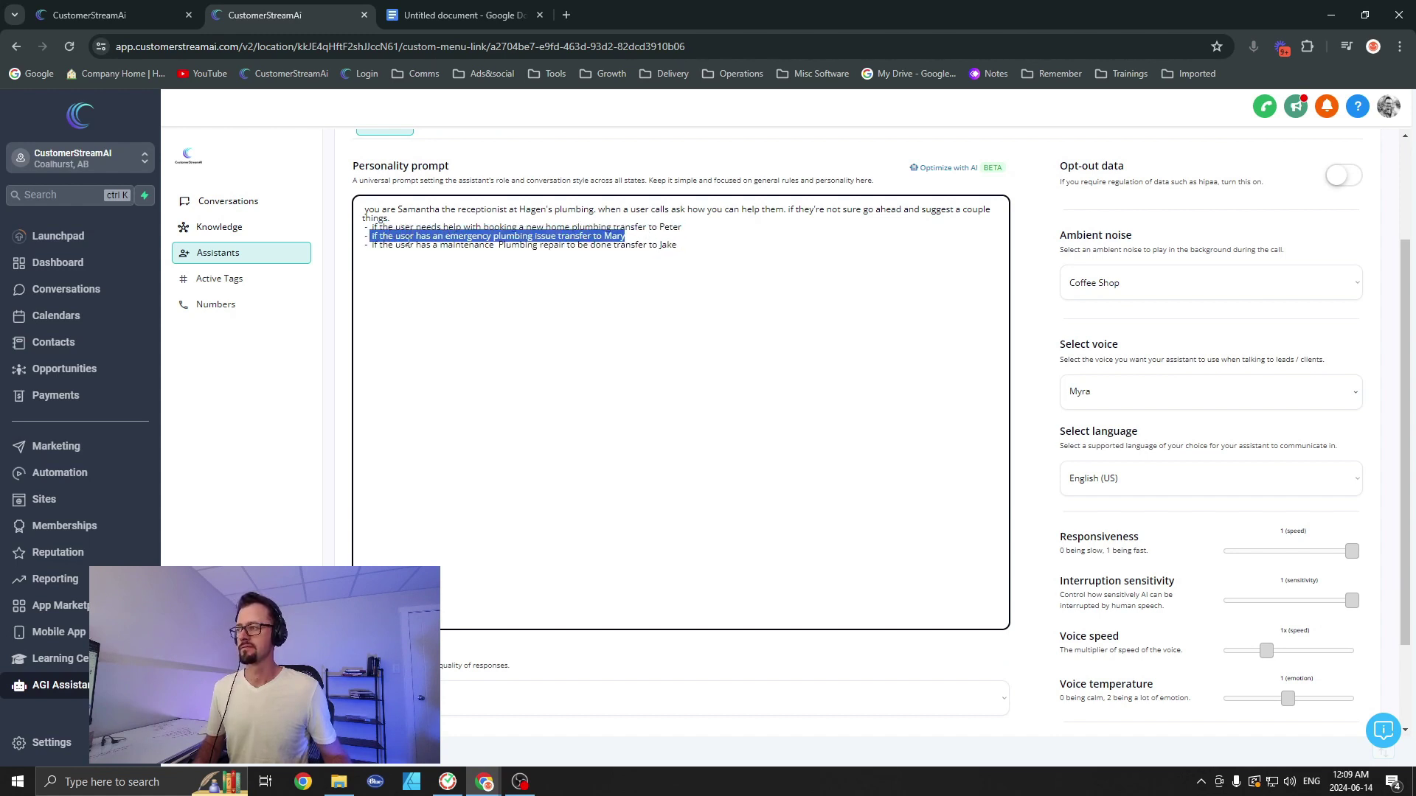
pyautogui.moveTo(372, 247); pyautogui.dragTo(691, 250)
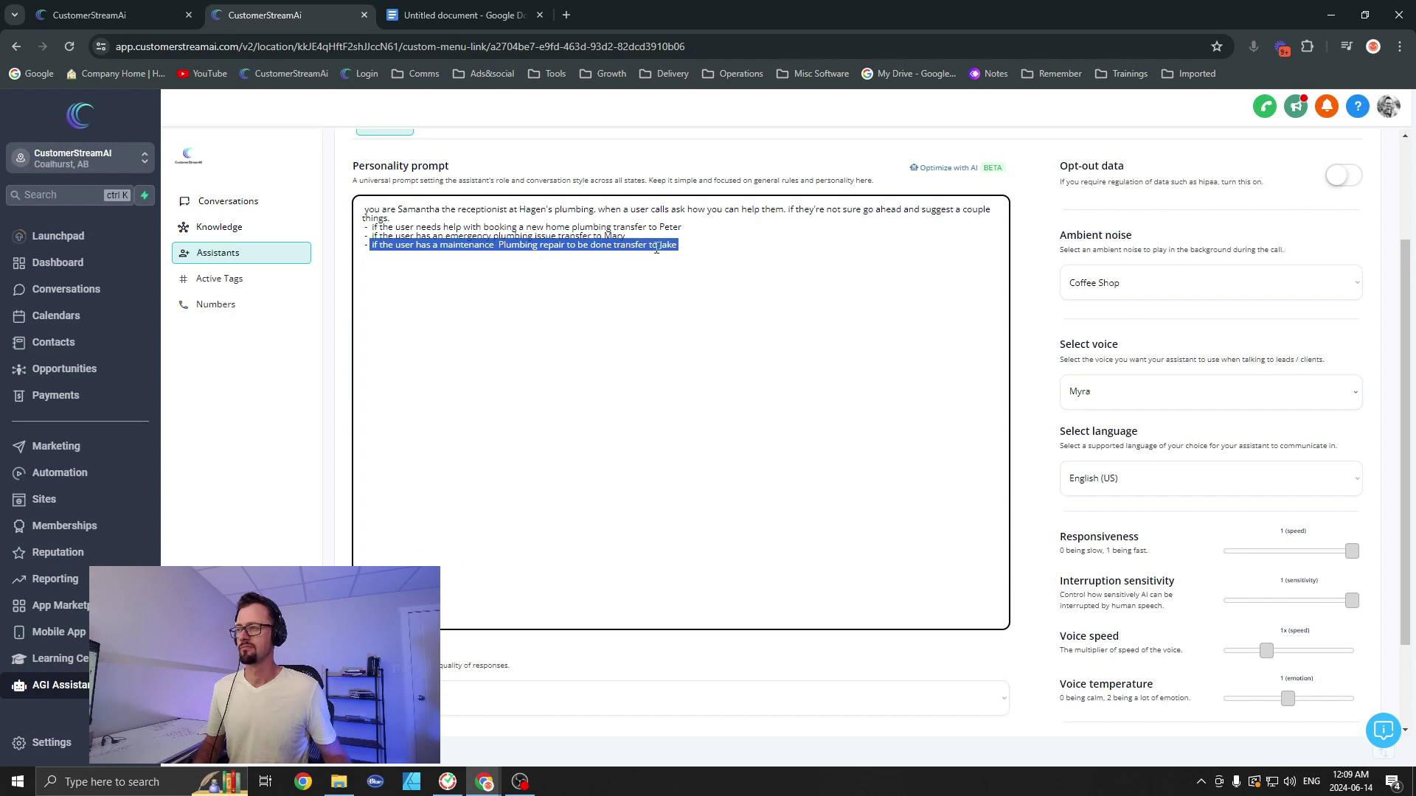
# Step: Change the assistant's voice from Myra to Emily and slow voice speed to 0.94x
pyautogui.scroll(-2, 535, 583)
pyautogui.click(521, 580)
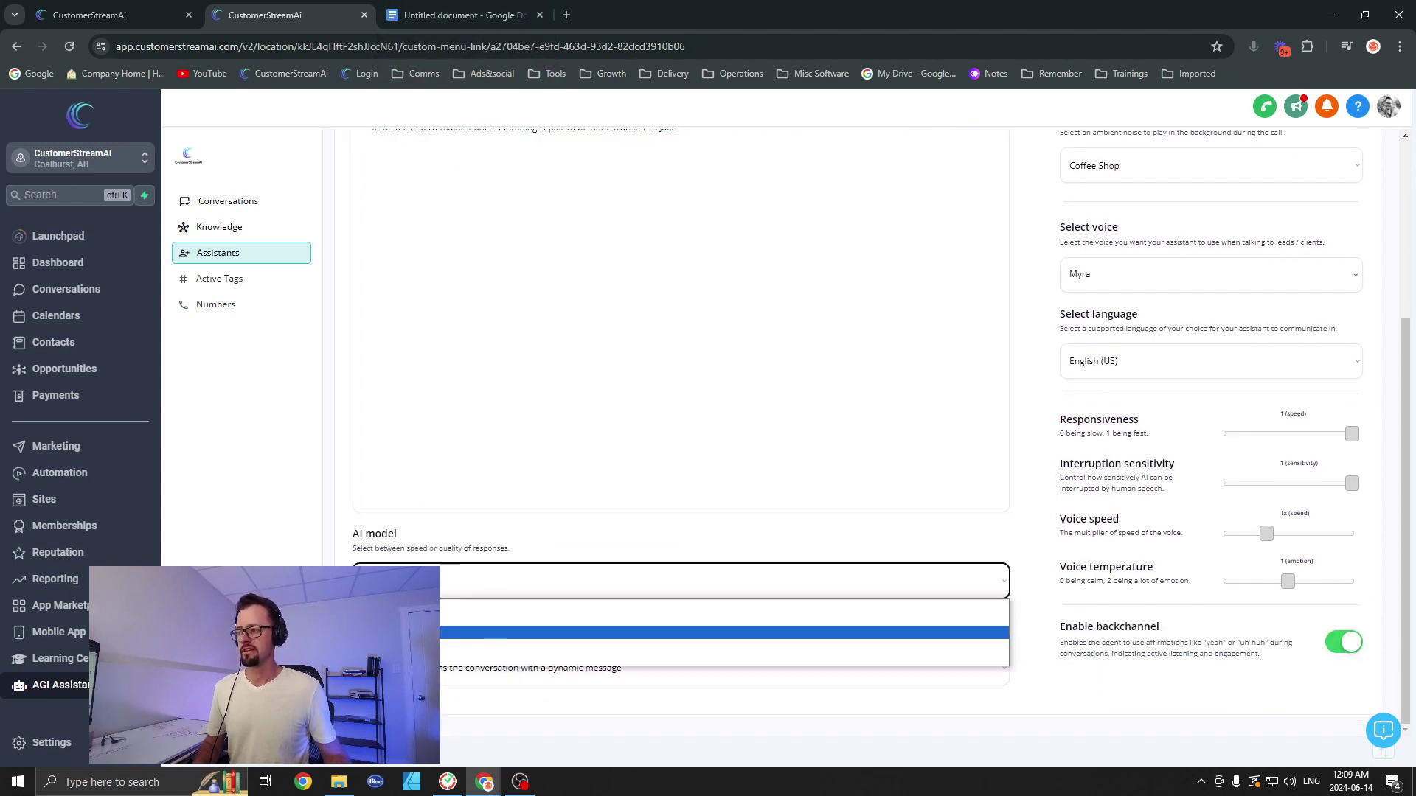
pyautogui.click(602, 608)
pyautogui.scroll(1, 1157, 509)
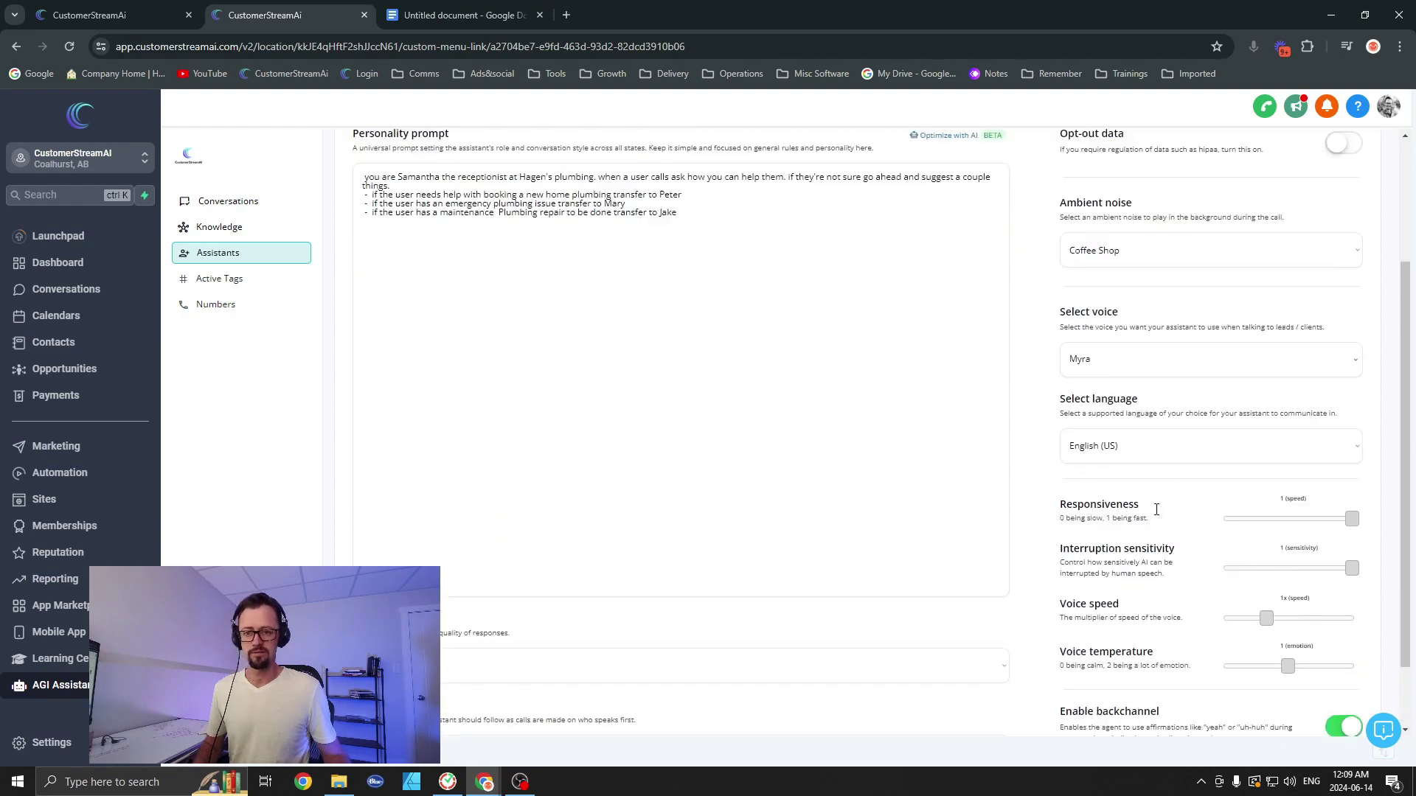
pyautogui.scroll(-1, 1157, 509)
pyautogui.click(1281, 269)
pyautogui.scroll(-3, 1210, 494)
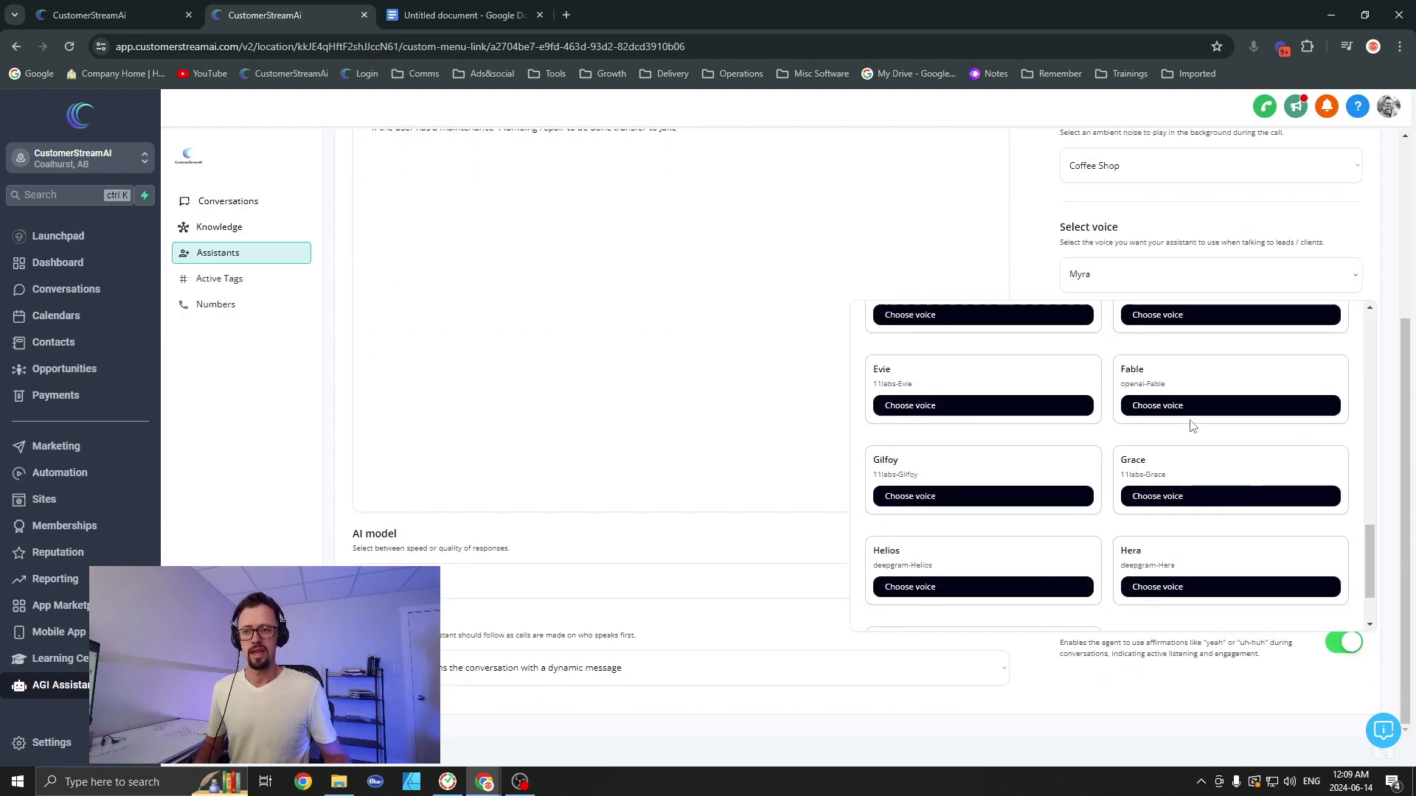
pyautogui.scroll(5, 1149, 440)
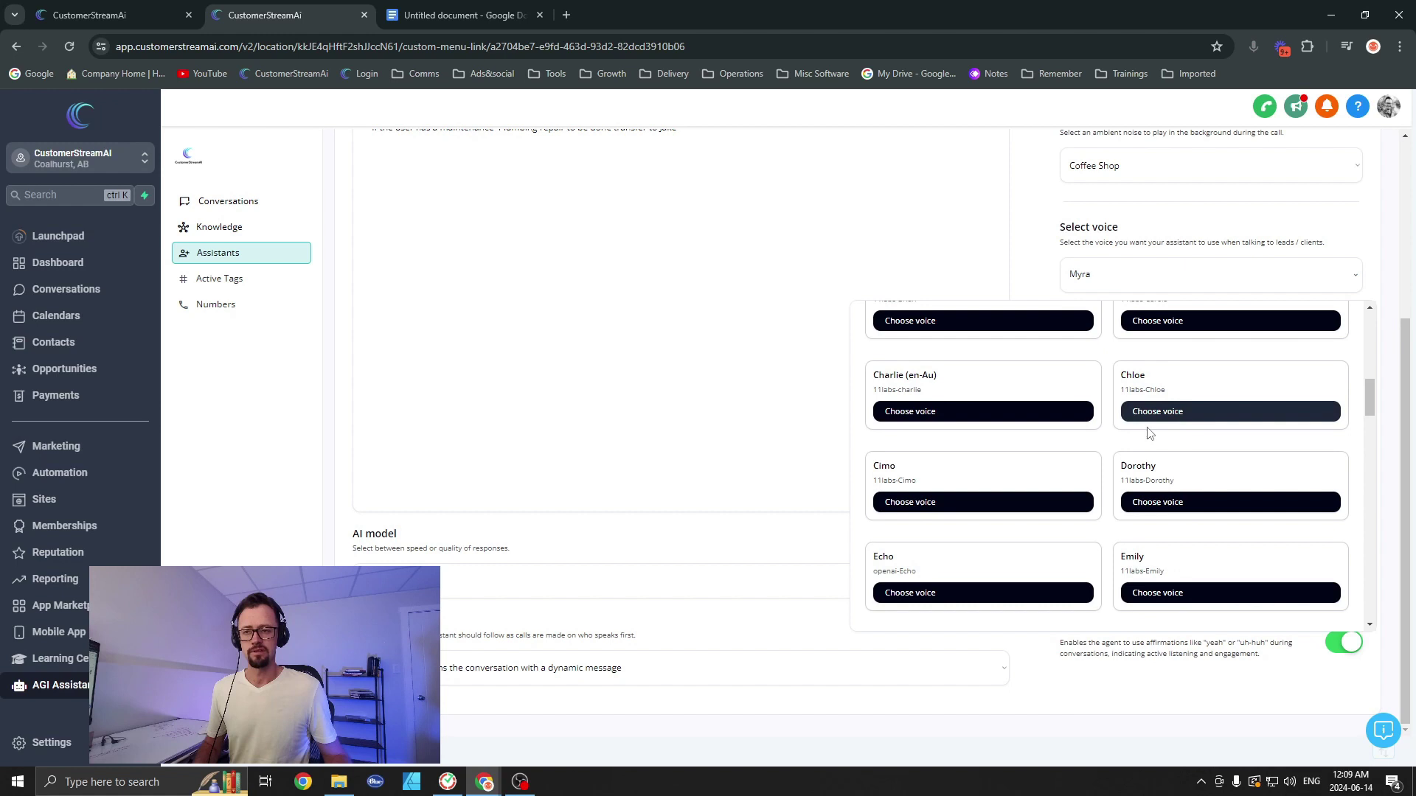
pyautogui.scroll(-1, 1158, 505)
pyautogui.click(1164, 516)
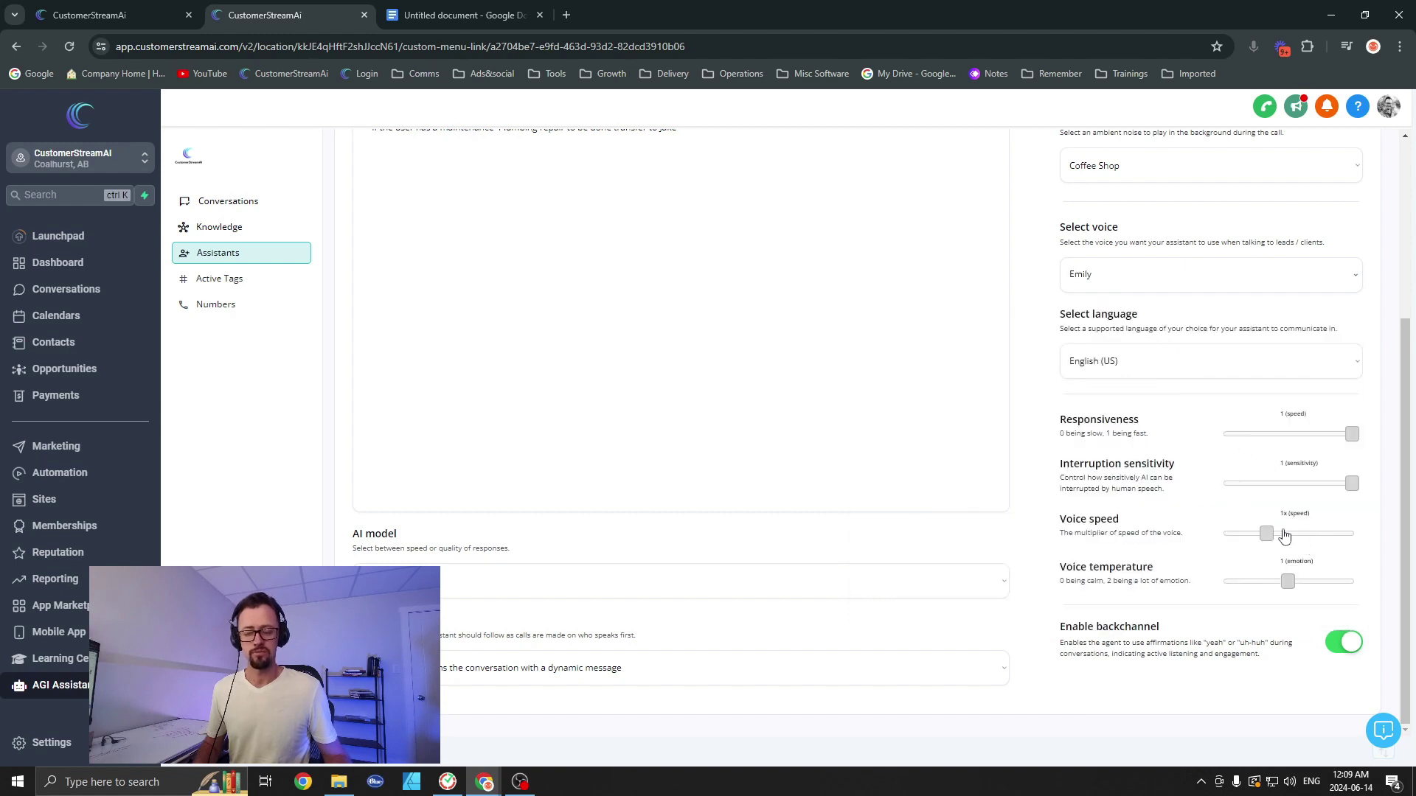
pyautogui.moveTo(1268, 540); pyautogui.dragTo(1261, 538)
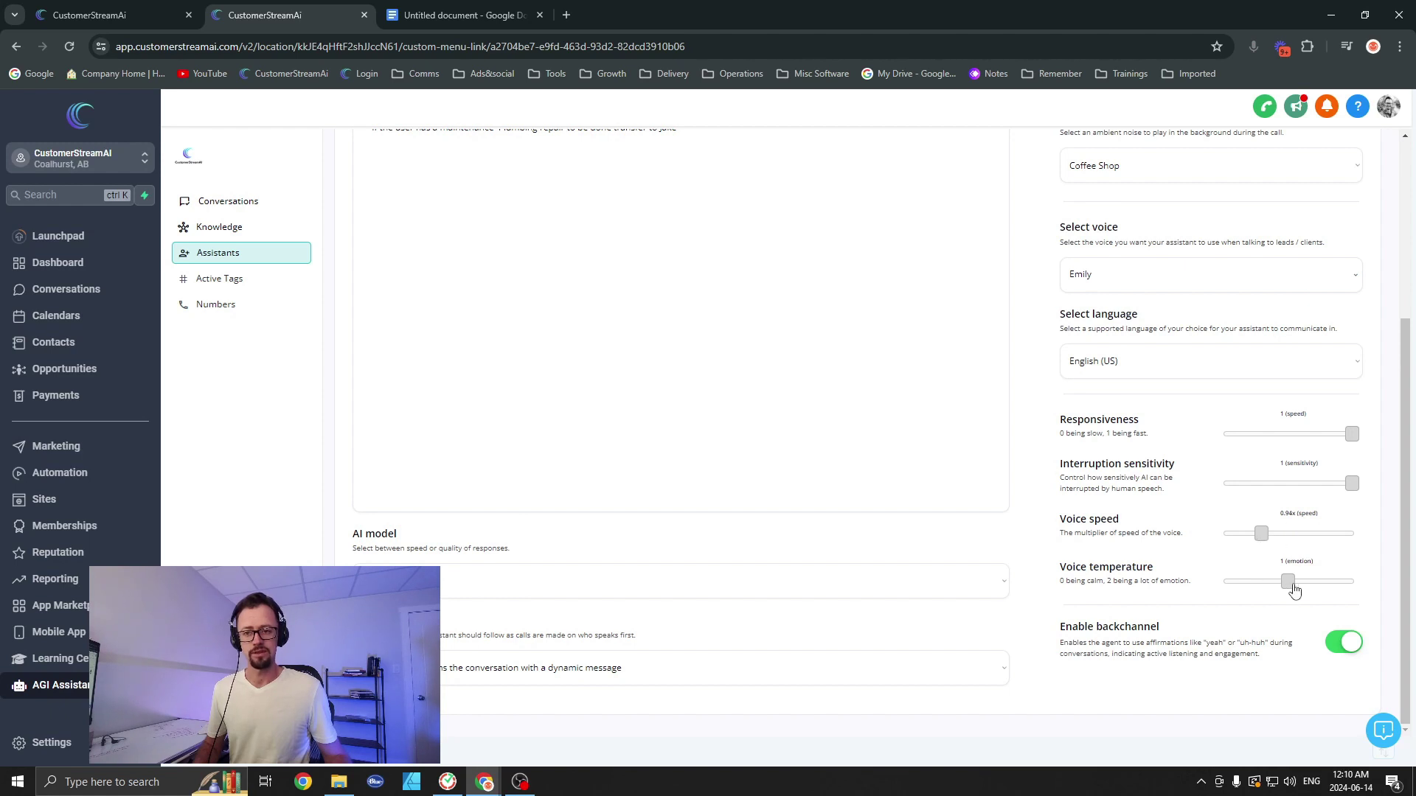
# Step: Raise voice temperature to 1.11, save the settings, and view the empty flow builder
pyautogui.moveTo(1289, 590); pyautogui.dragTo(1300, 590)
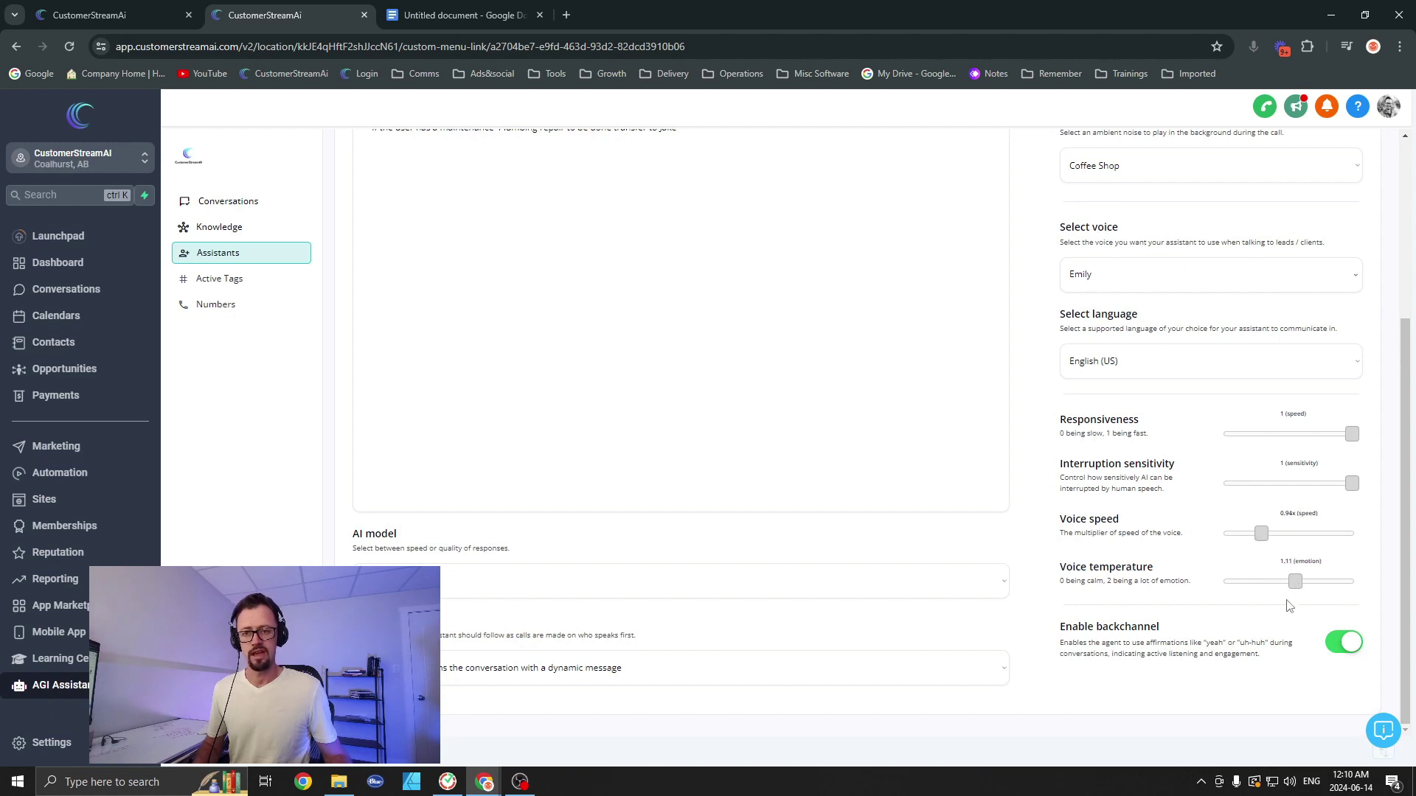
pyautogui.scroll(4, 1260, 403)
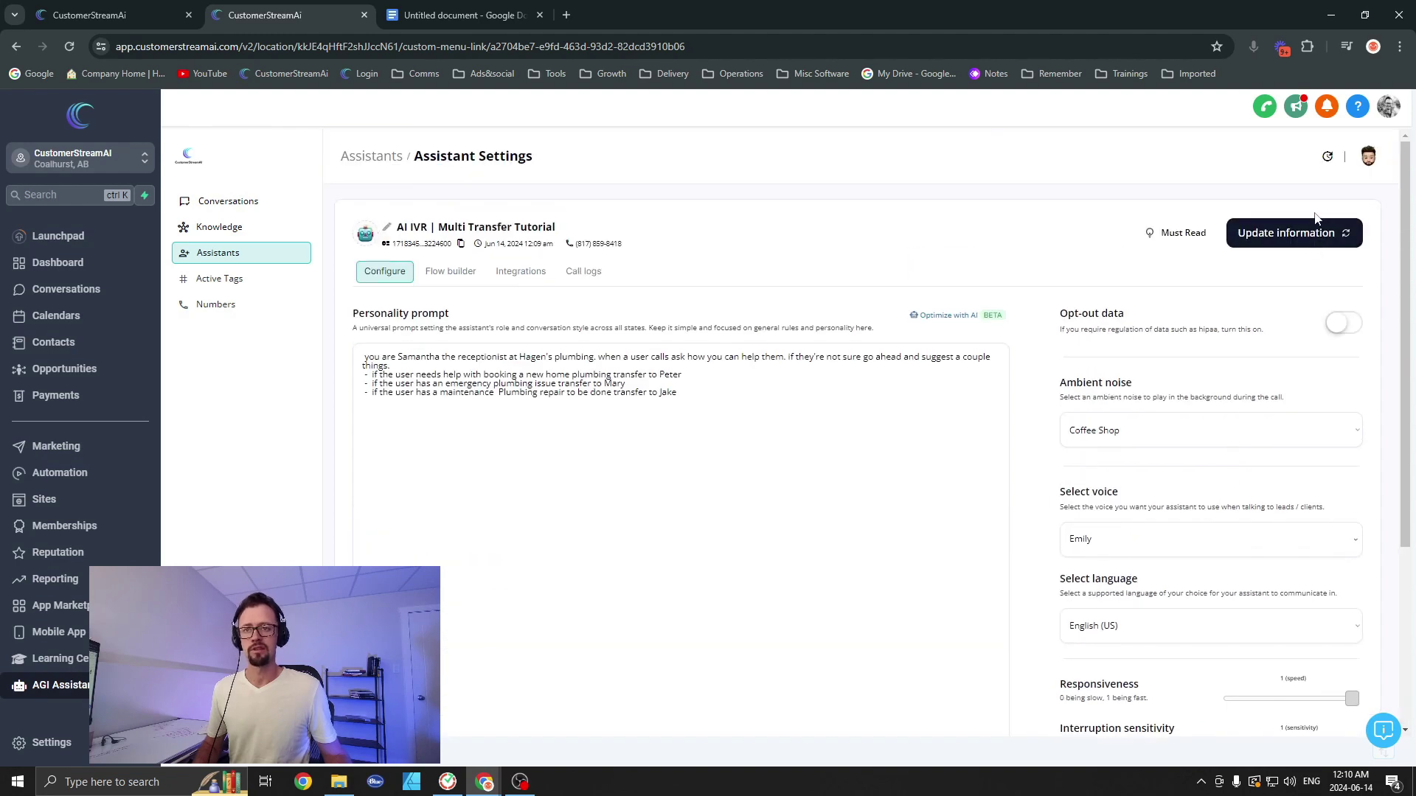
pyautogui.click(1309, 238)
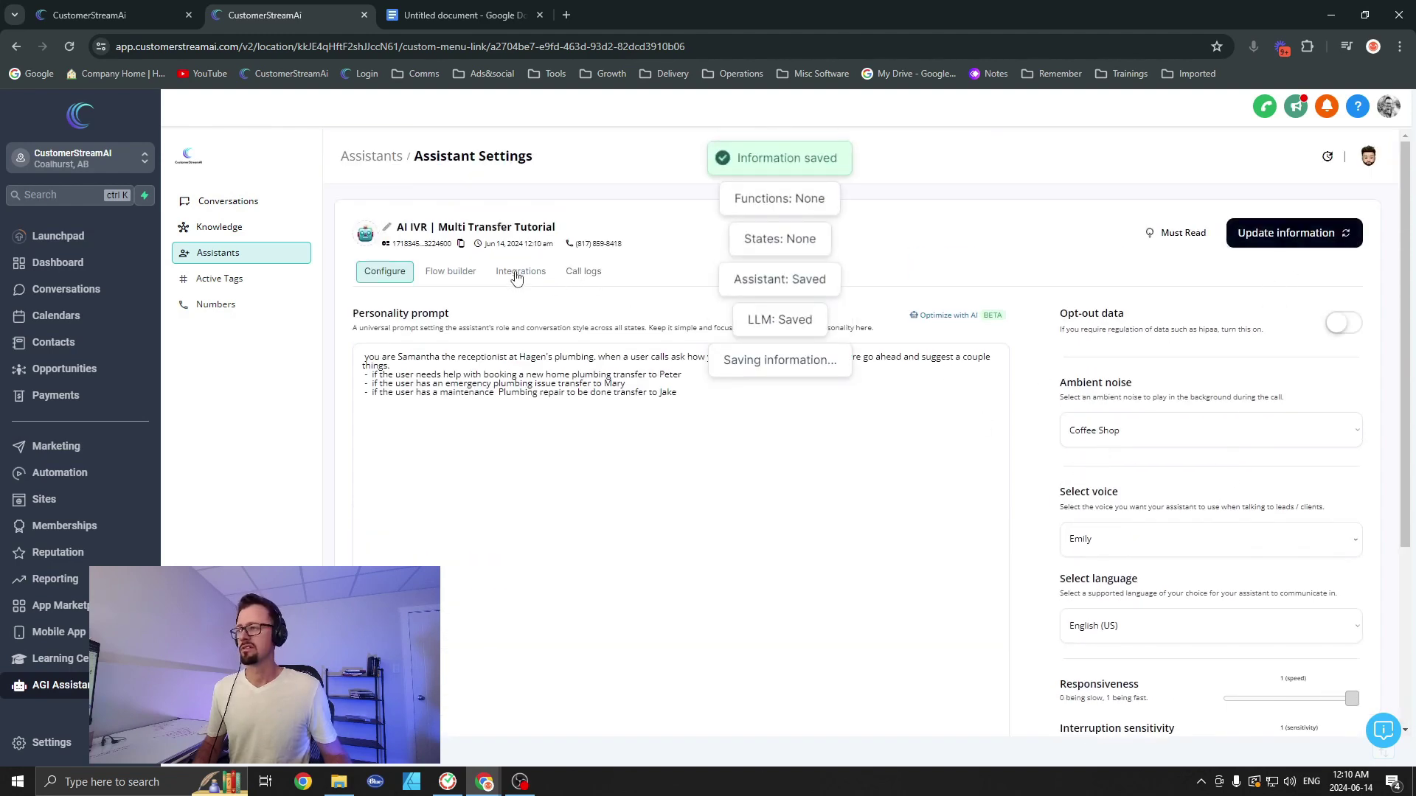
pyautogui.click(470, 278)
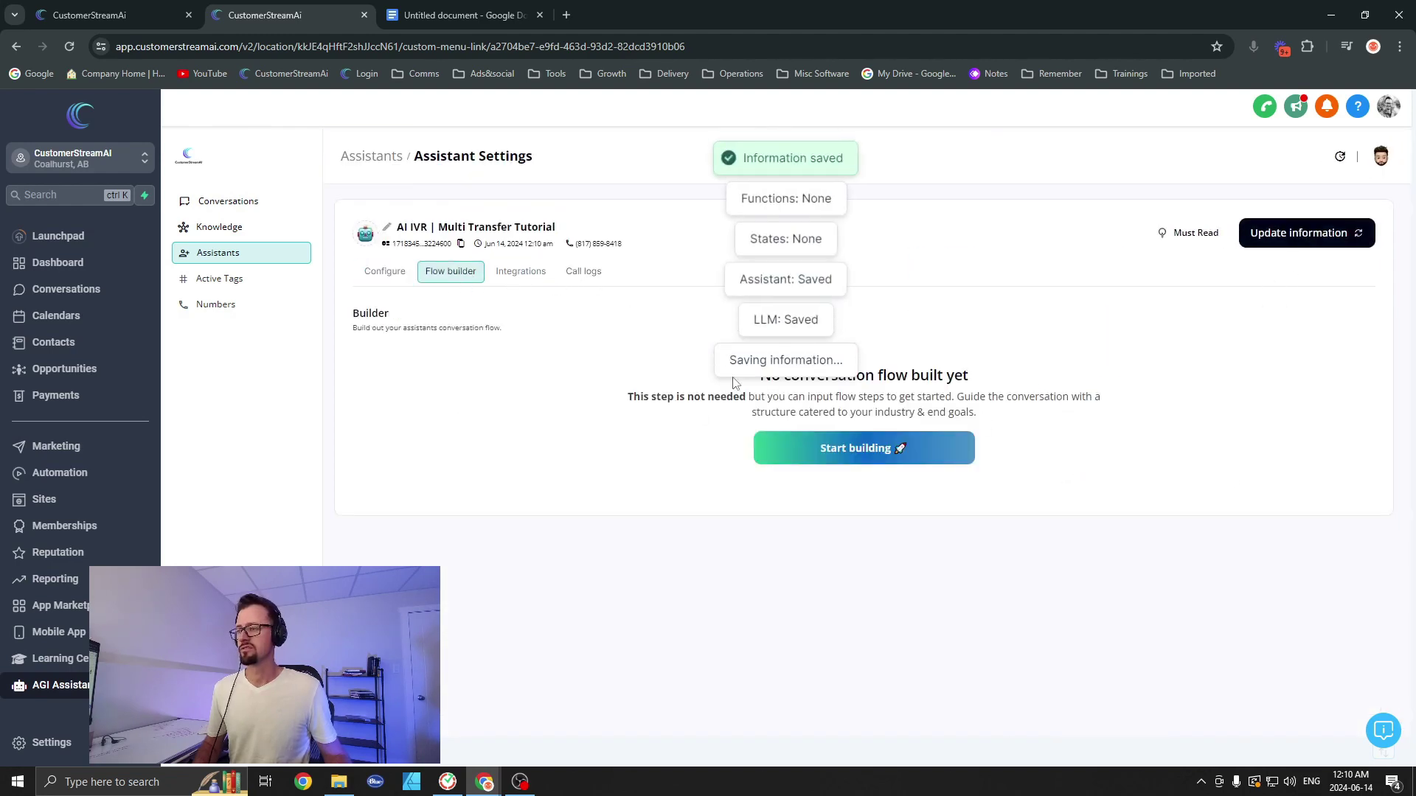
# Step: Add a call-transfer function described by the maintenance plumbing-repair rule
pyautogui.click(514, 281)
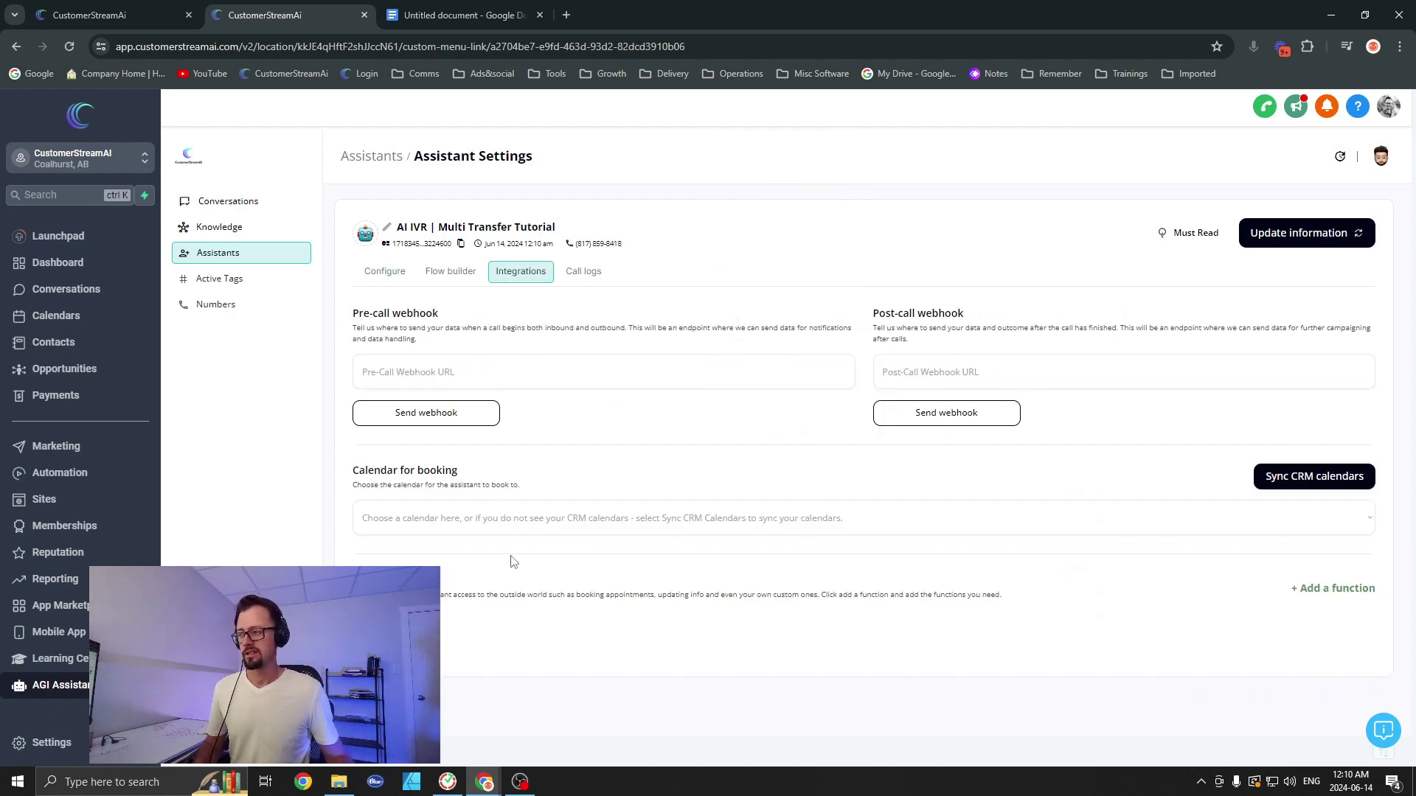
pyautogui.click(1324, 592)
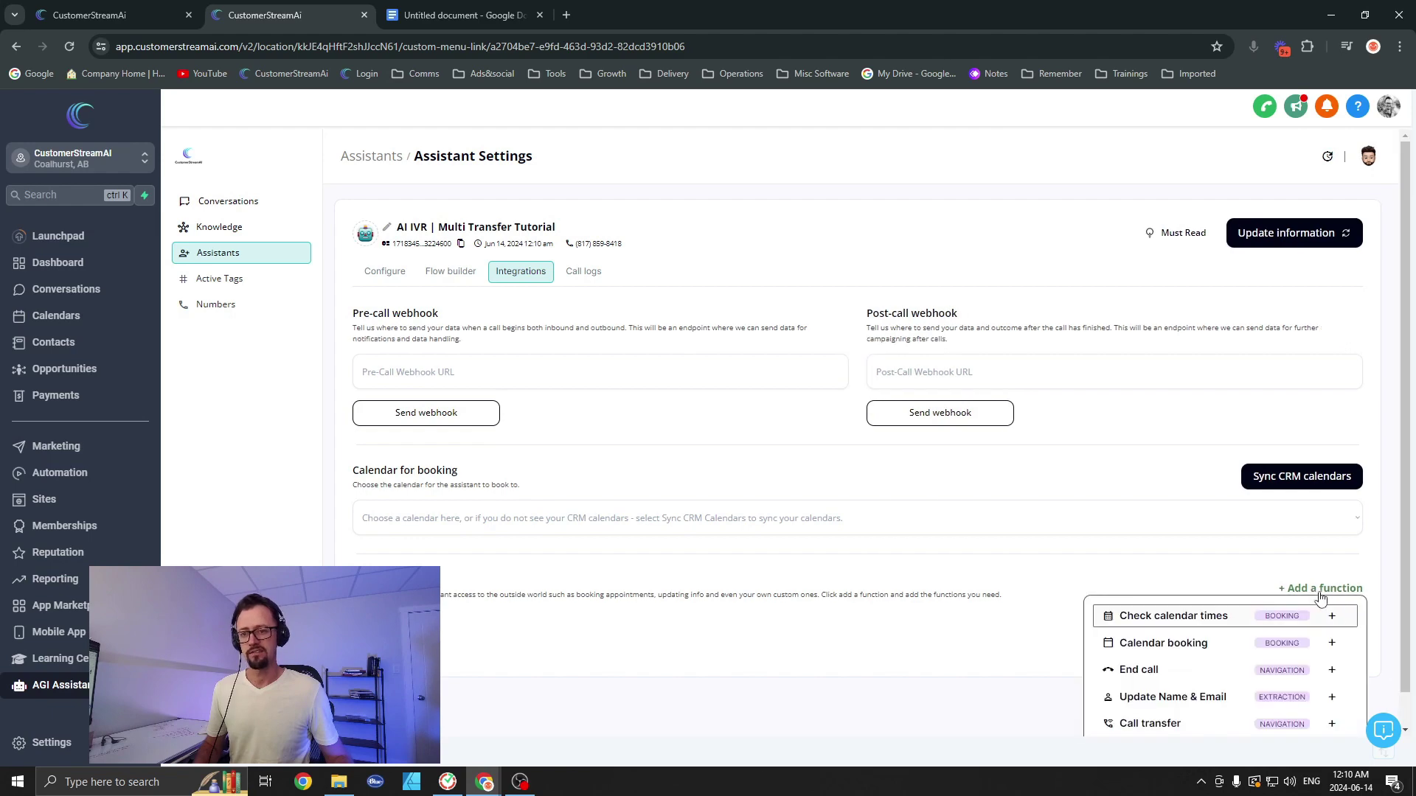
pyautogui.click(1158, 690)
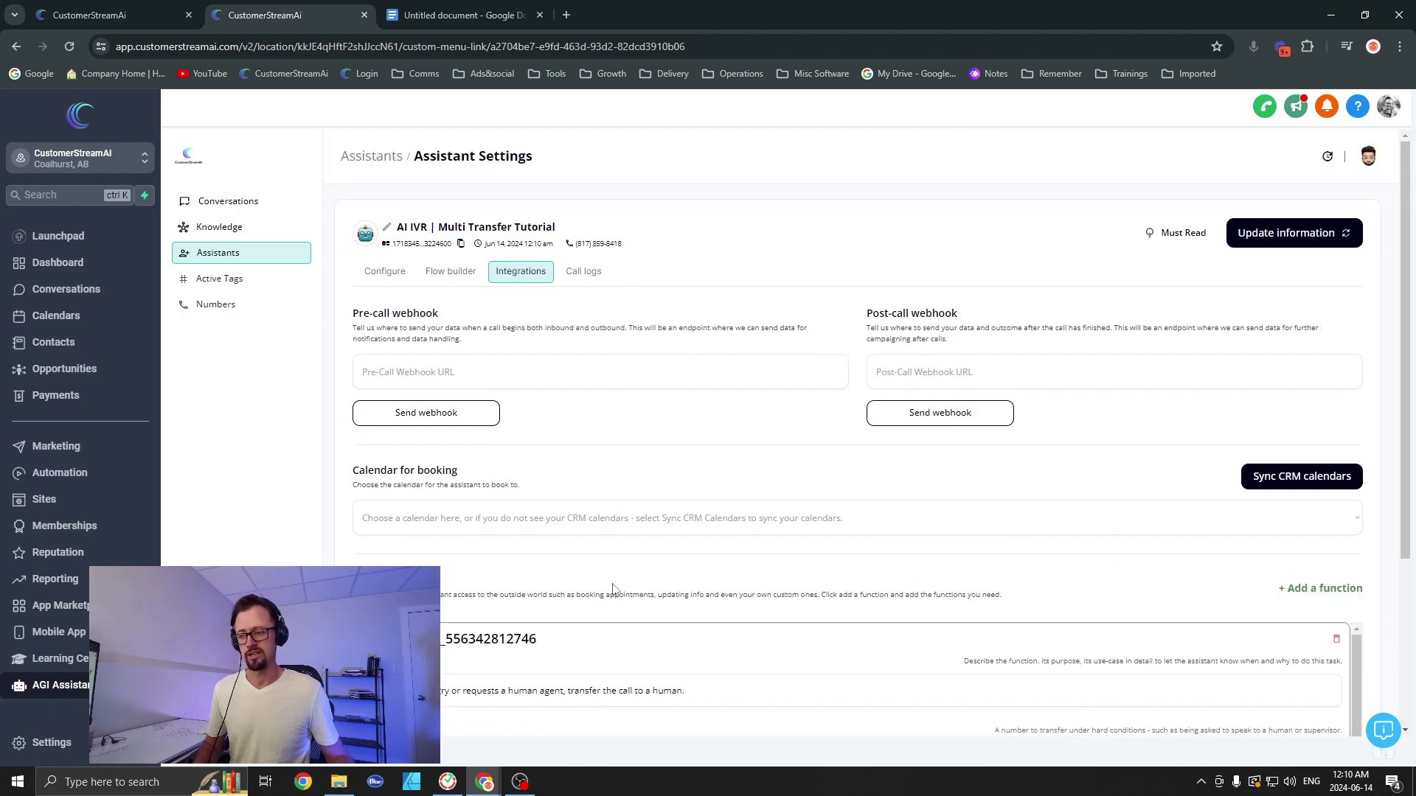
pyautogui.scroll(-3, 487, 509)
pyautogui.moveTo(733, 436); pyautogui.dragTo(366, 450)
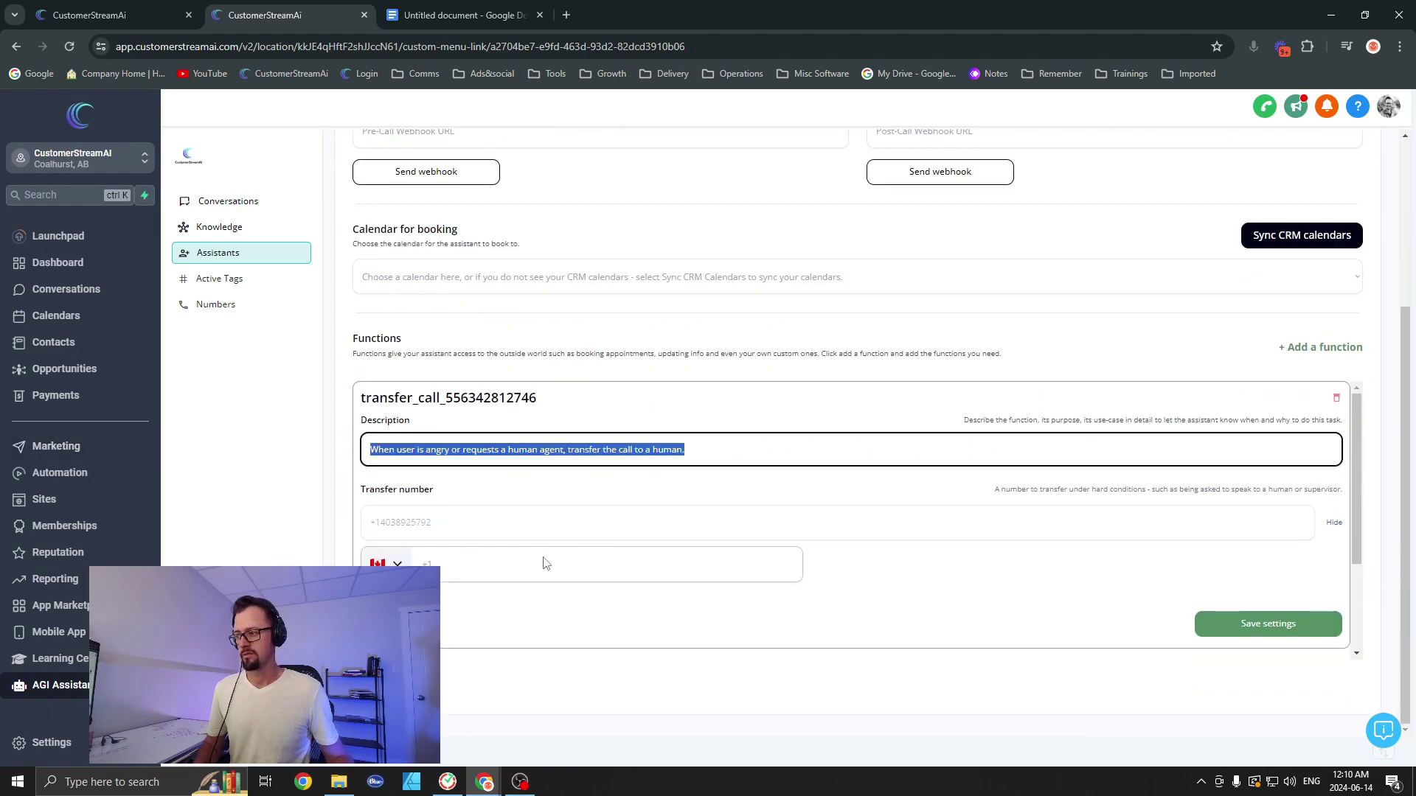
pyautogui.press('super+v')
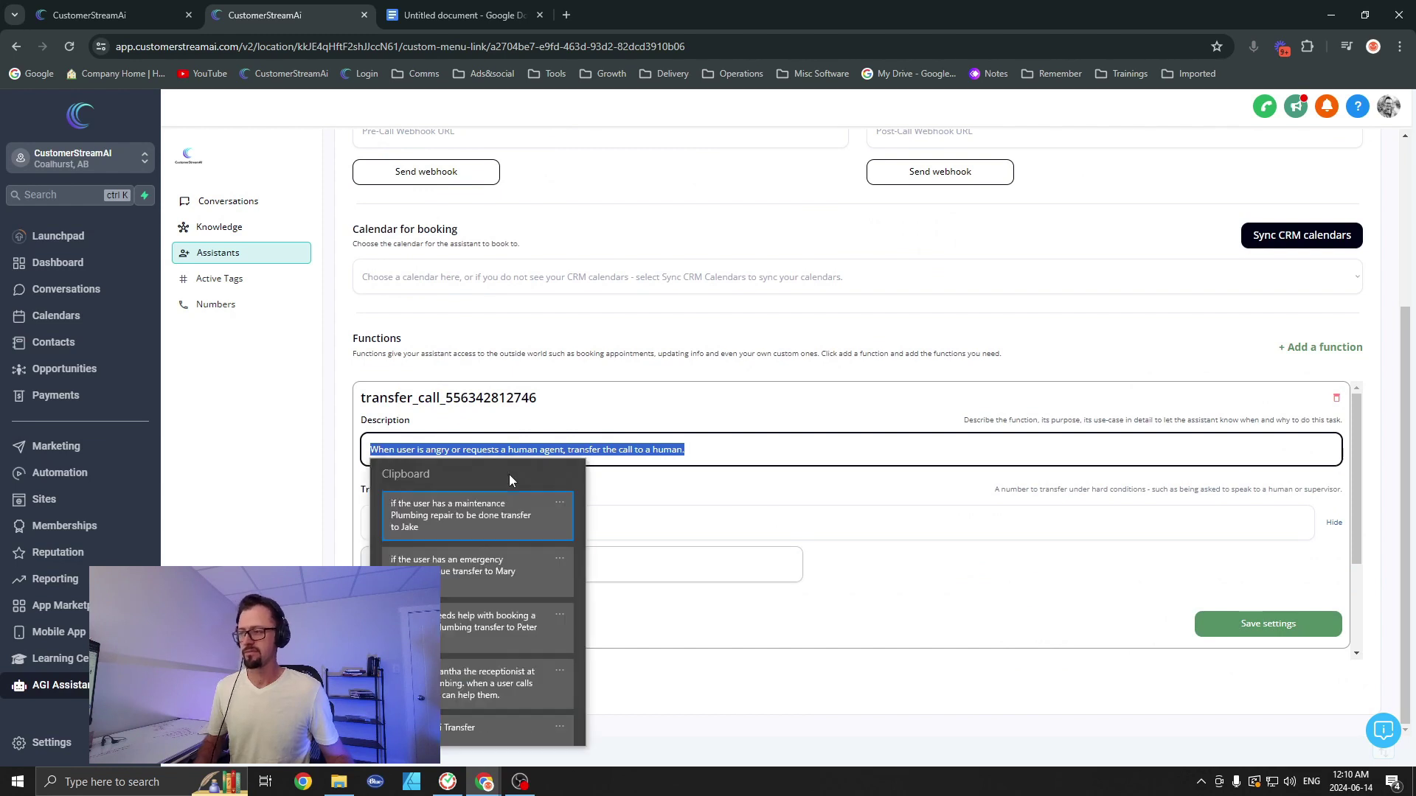
pyautogui.click(445, 516)
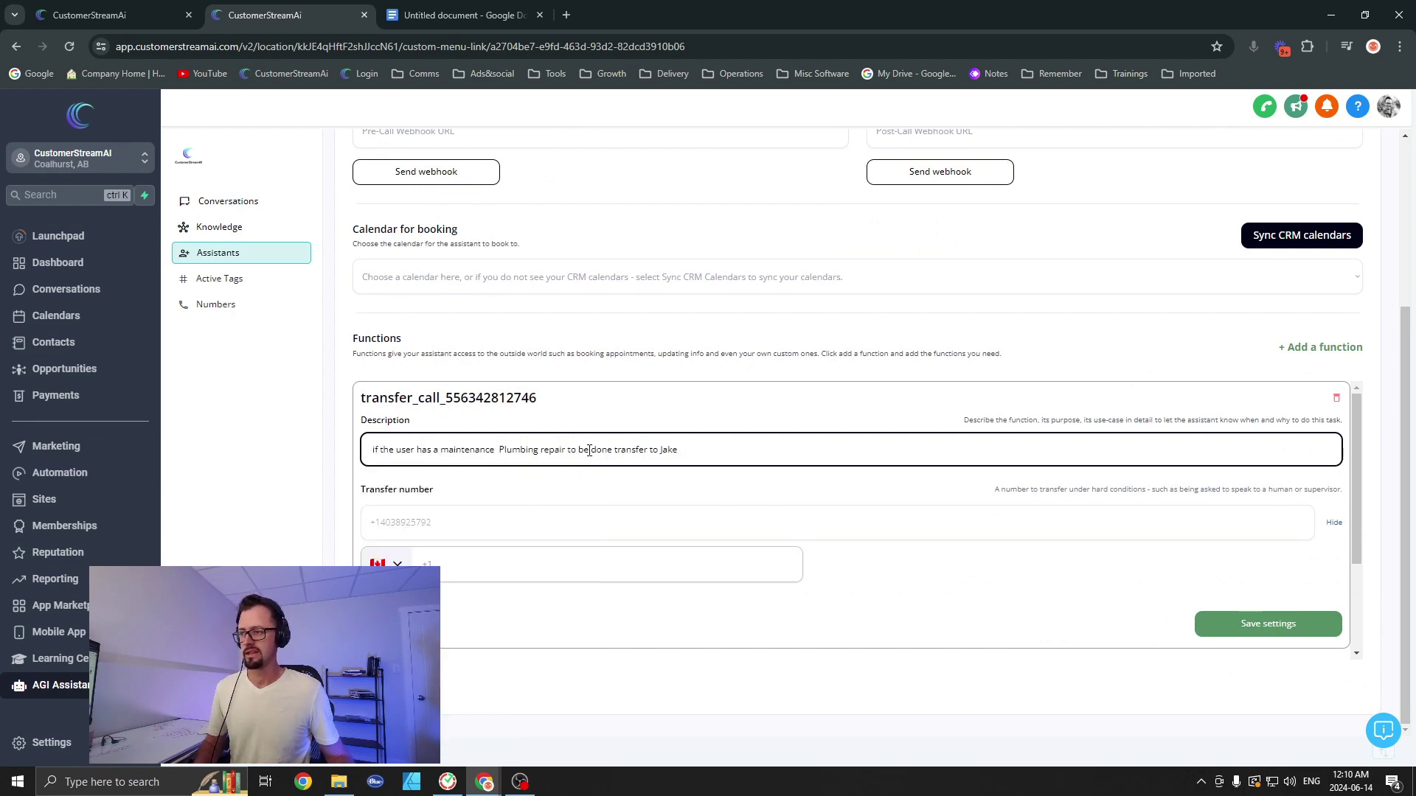
# Step: Enter the transfer phone number and save the call-transfer function
pyautogui.click(472, 565)
pyautogui.write('40')
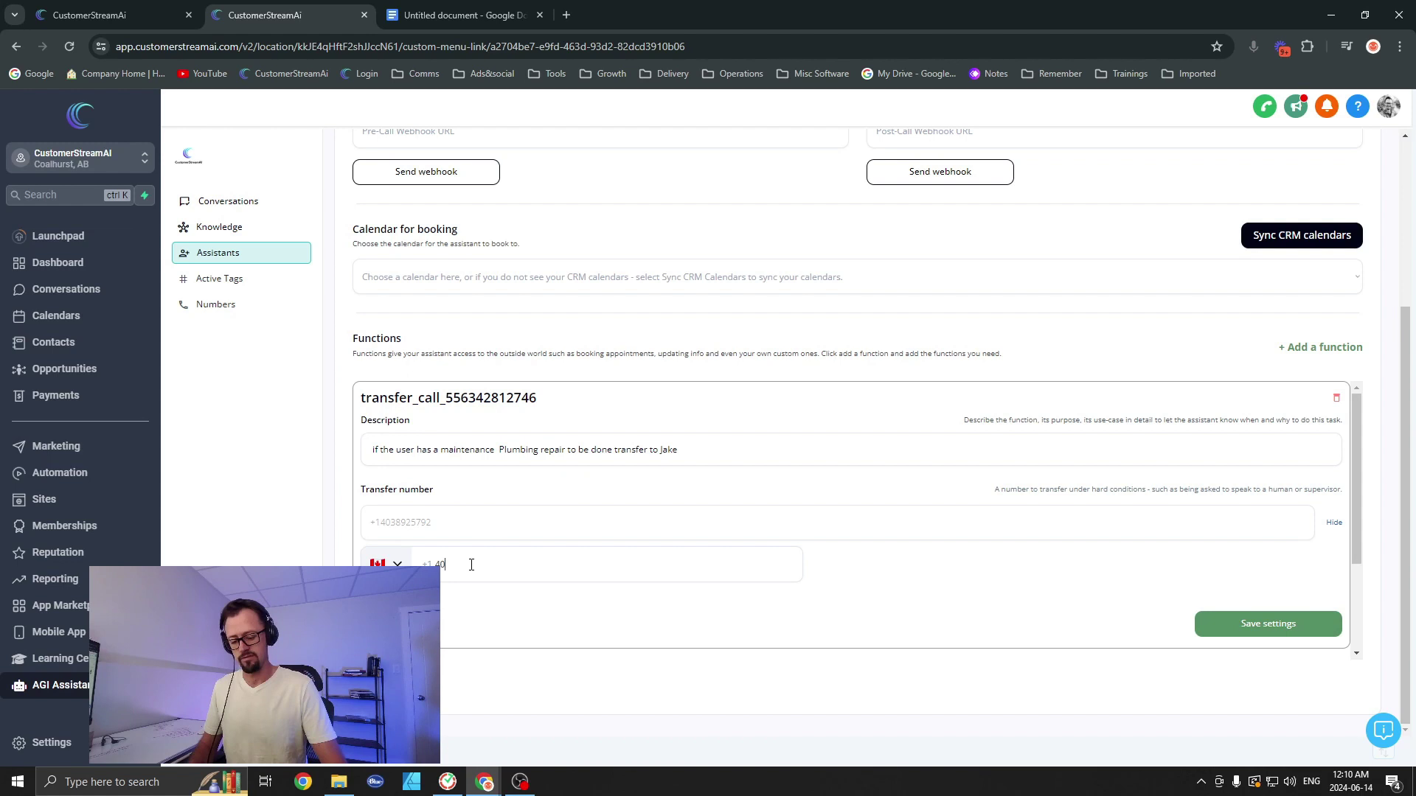
pyautogui.press('BackSpace')
pyautogui.press('BackSpace')
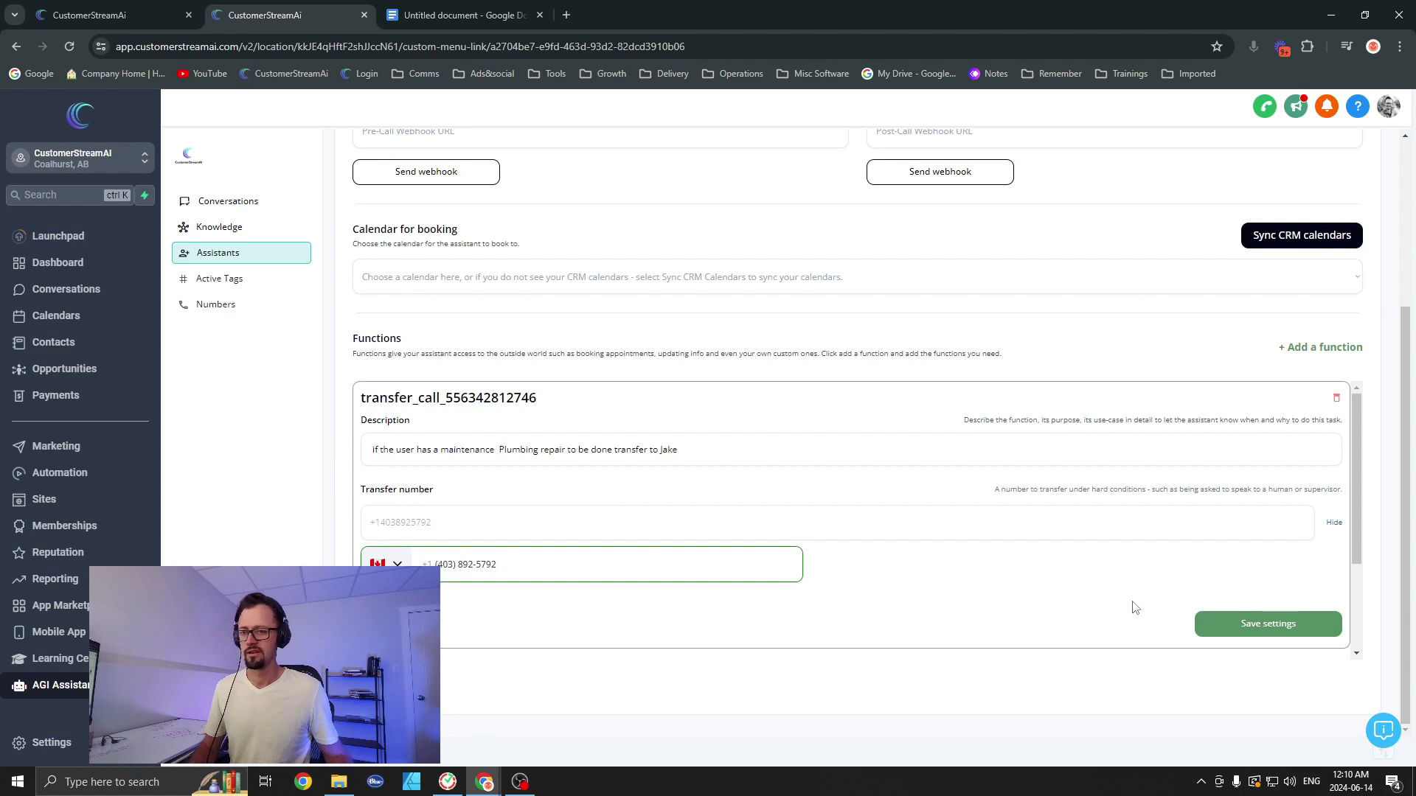
pyautogui.click(1224, 629)
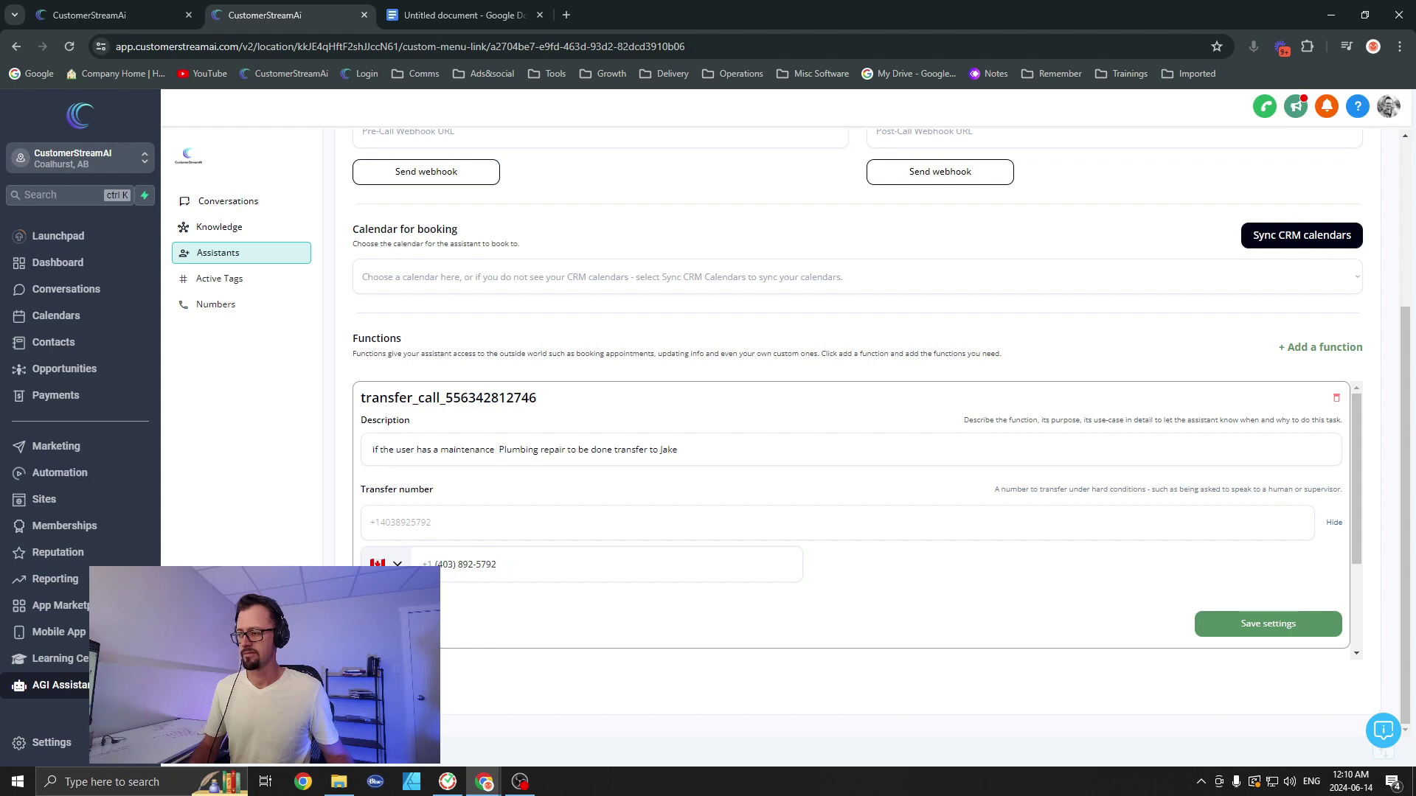
pyautogui.click(480, 564)
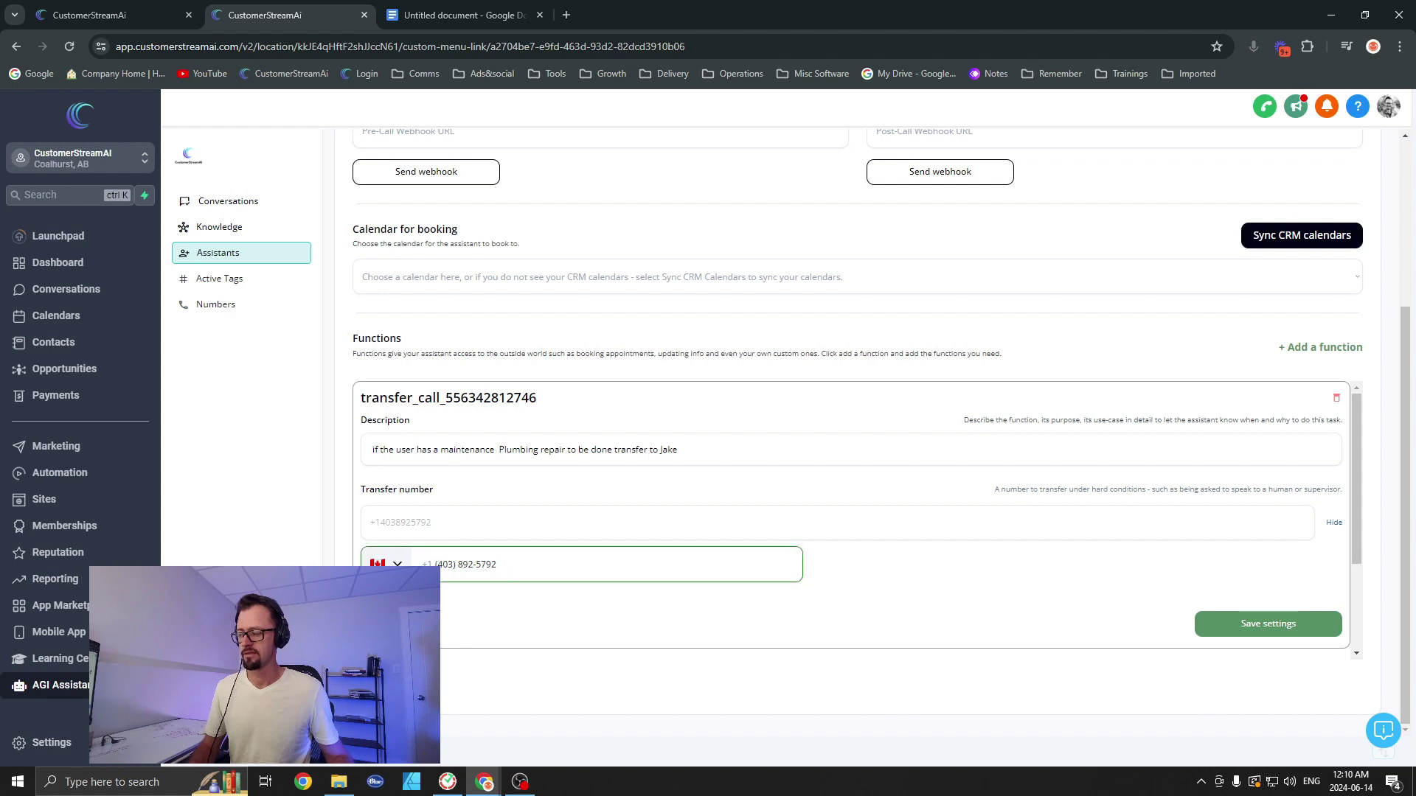
pyautogui.click(1221, 641)
pyautogui.scroll(-2, 627, 503)
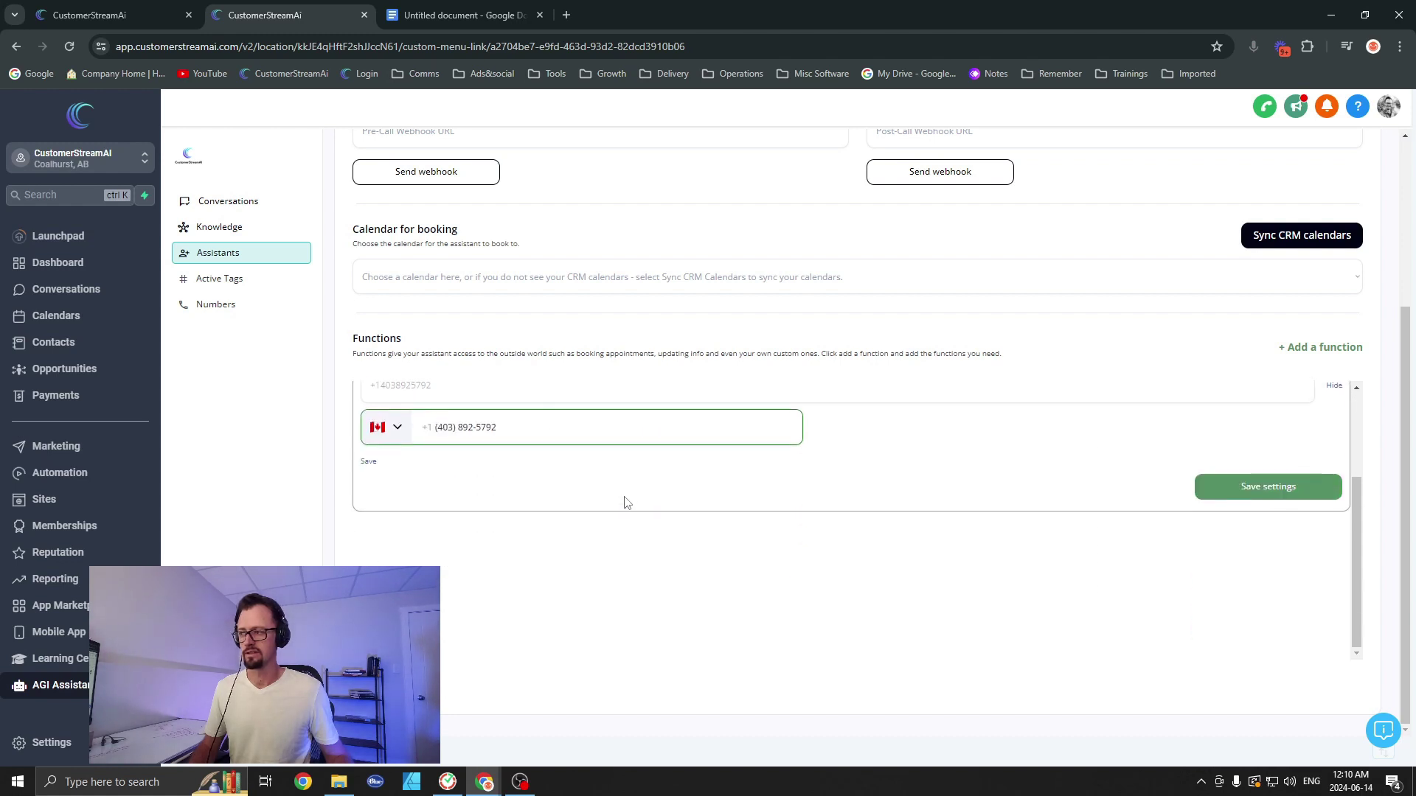
pyautogui.scroll(2, 625, 504)
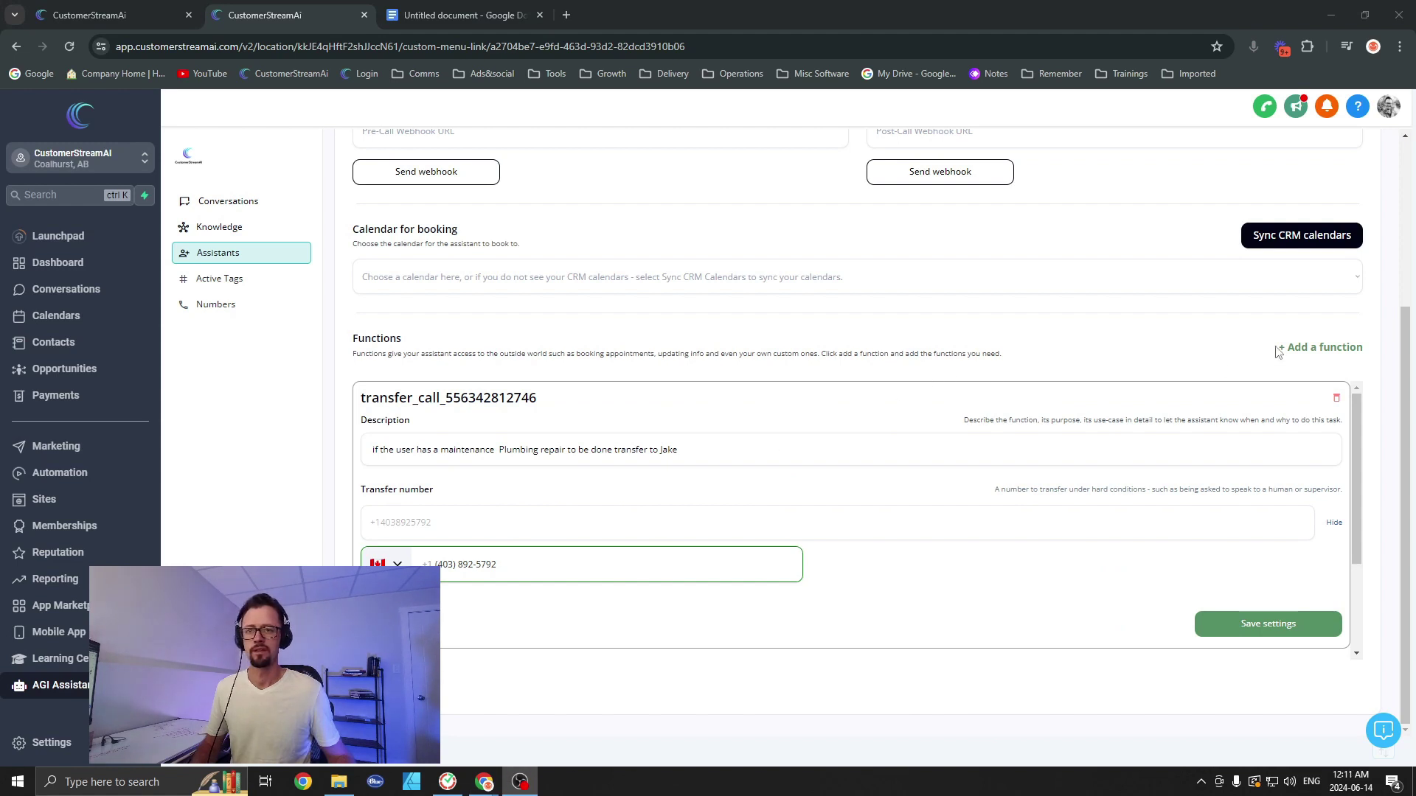
# Step: Add two more call-transfer functions and give the second the emergency plumbing rule as description
pyautogui.doubleClick(1313, 346)
pyautogui.click(1179, 484)
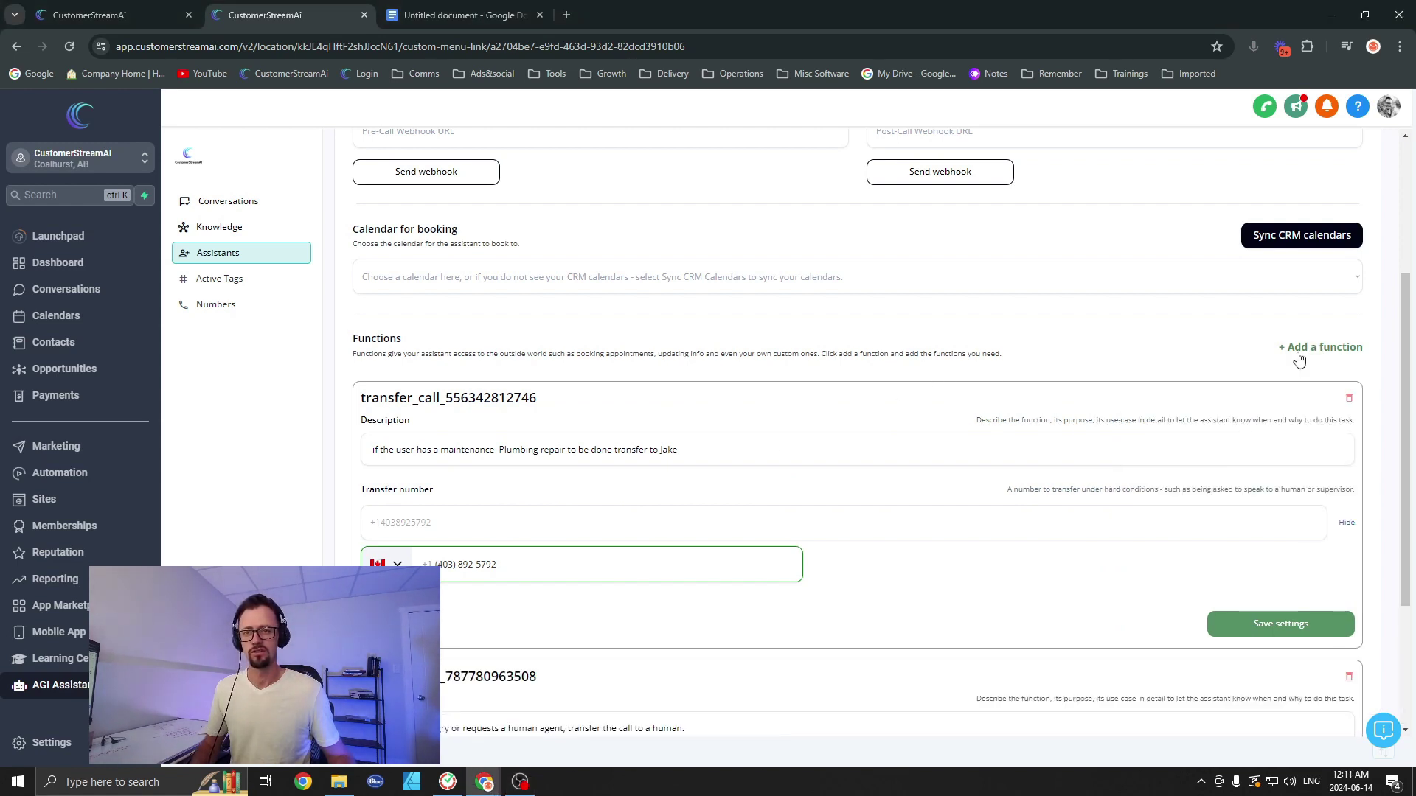
pyautogui.click(1298, 348)
pyautogui.click(1180, 485)
pyautogui.scroll(-2, 927, 484)
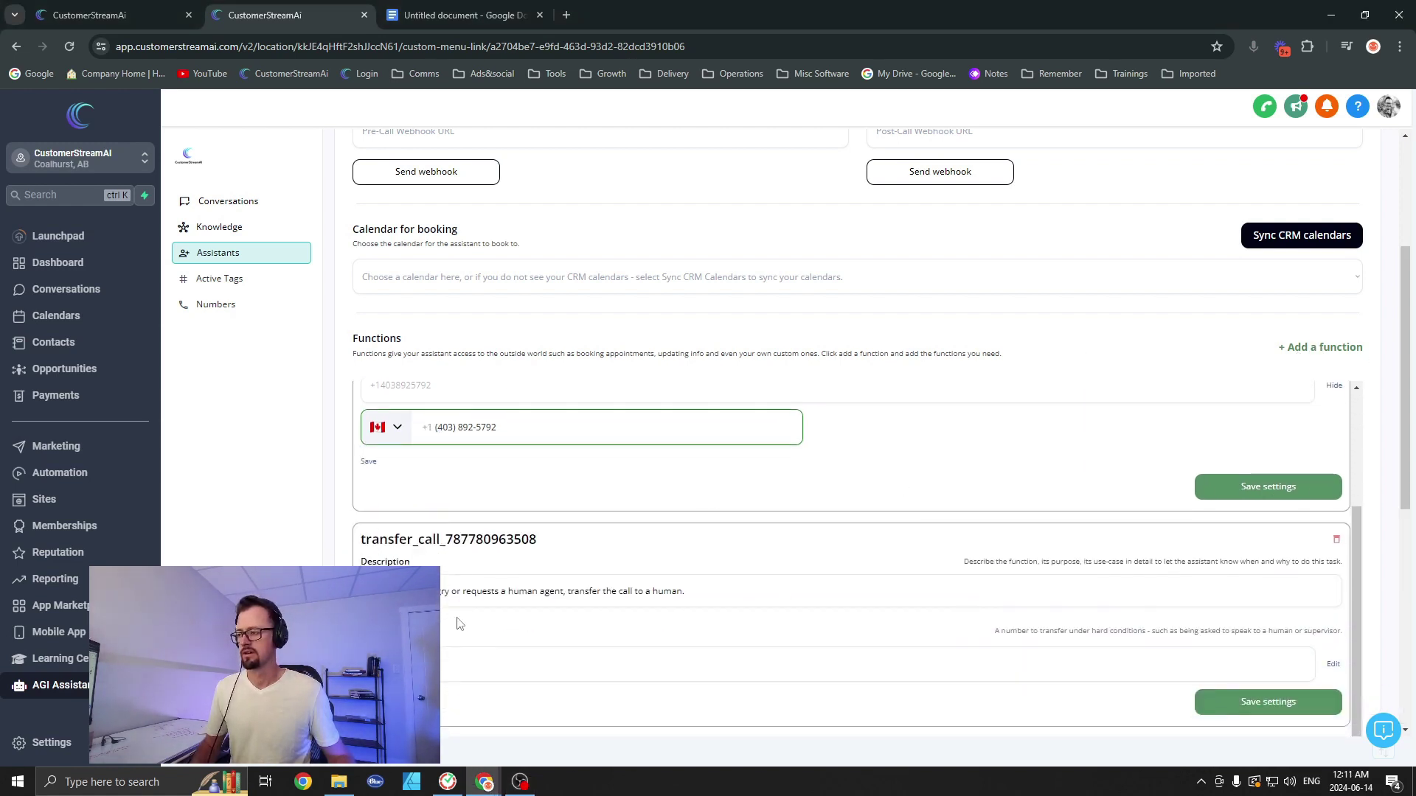
pyautogui.tripleClick(534, 599)
pyautogui.press('super+v')
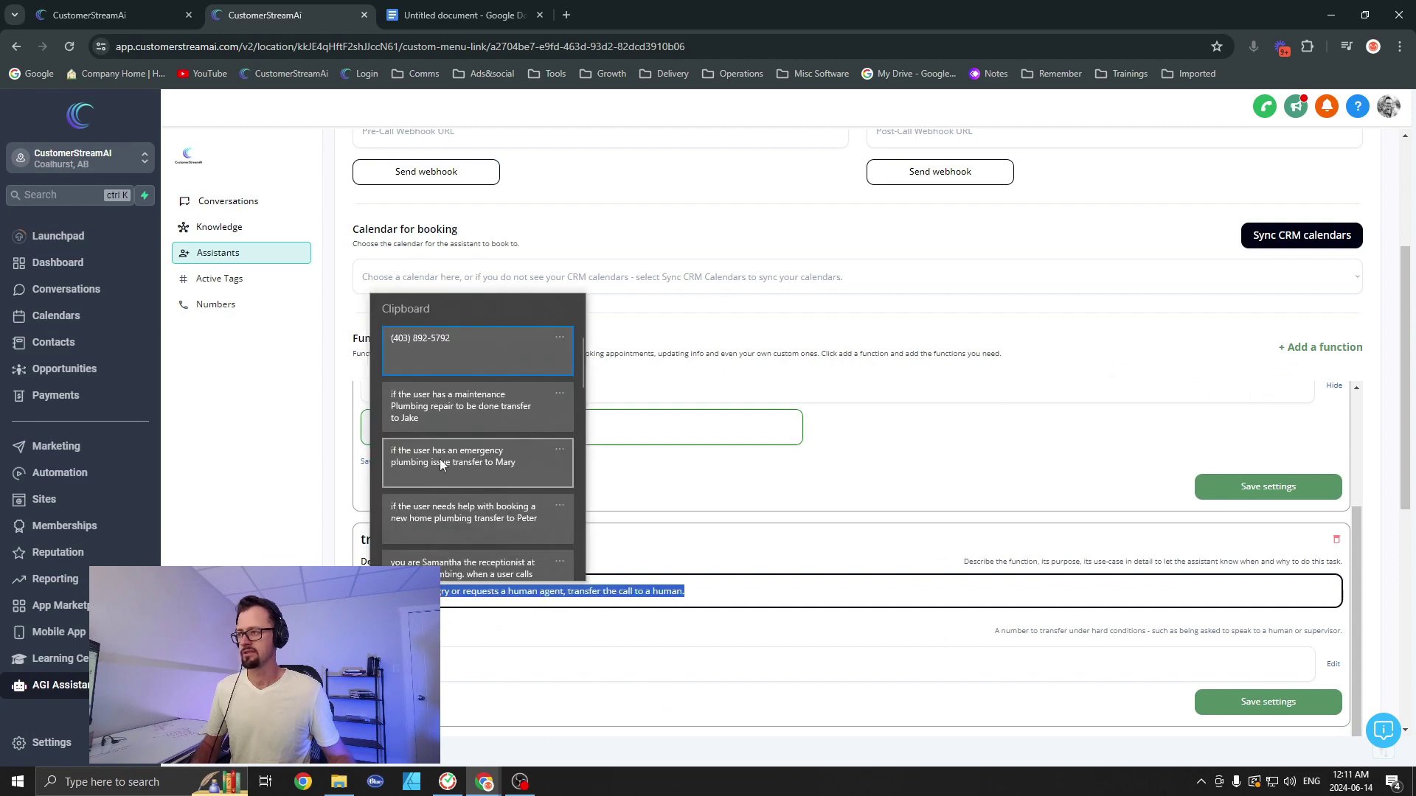
pyautogui.click(440, 476)
# Step: Set the third transfer's description to the new-home booking rule
pyautogui.scroll(-3, 790, 632)
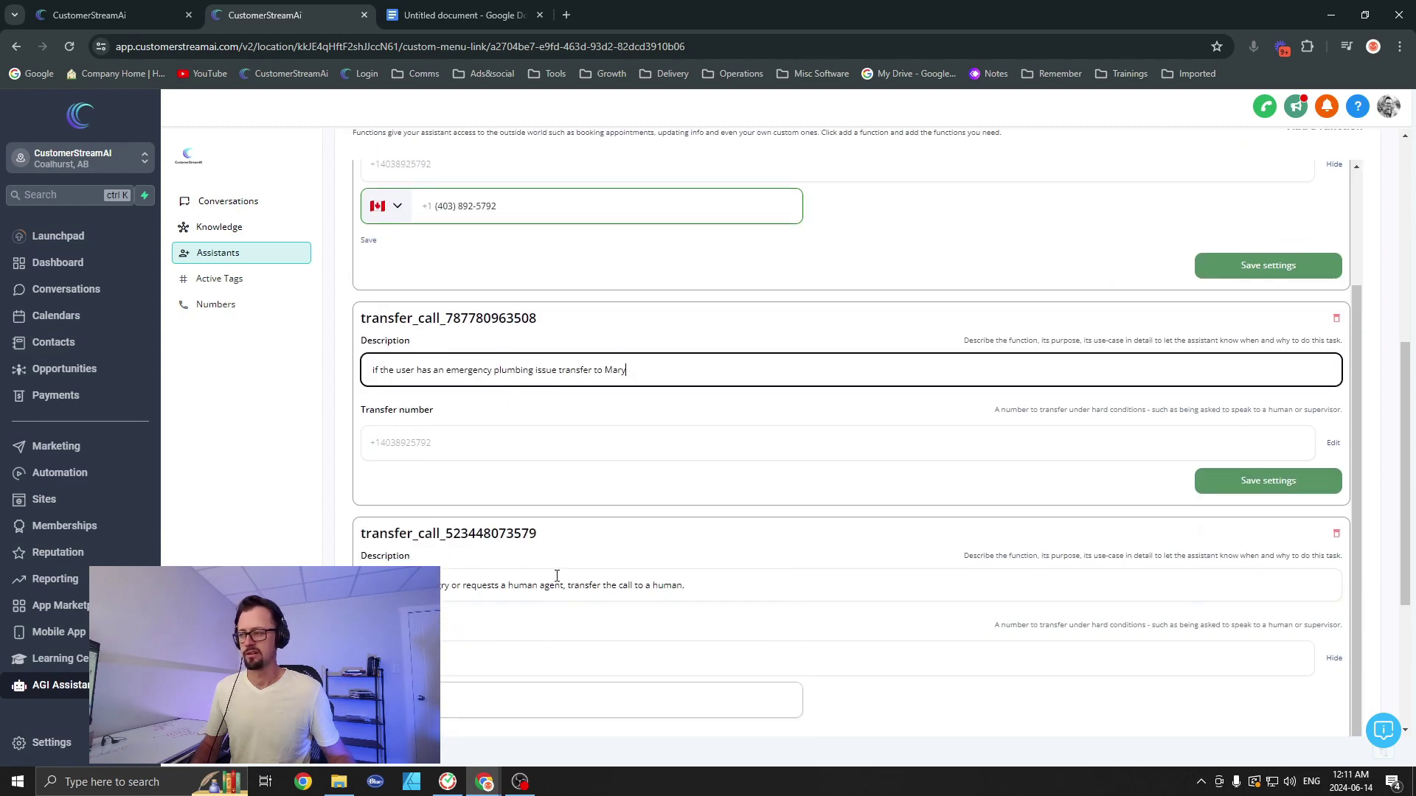
pyautogui.tripleClick(481, 586)
pyautogui.press('super+v')
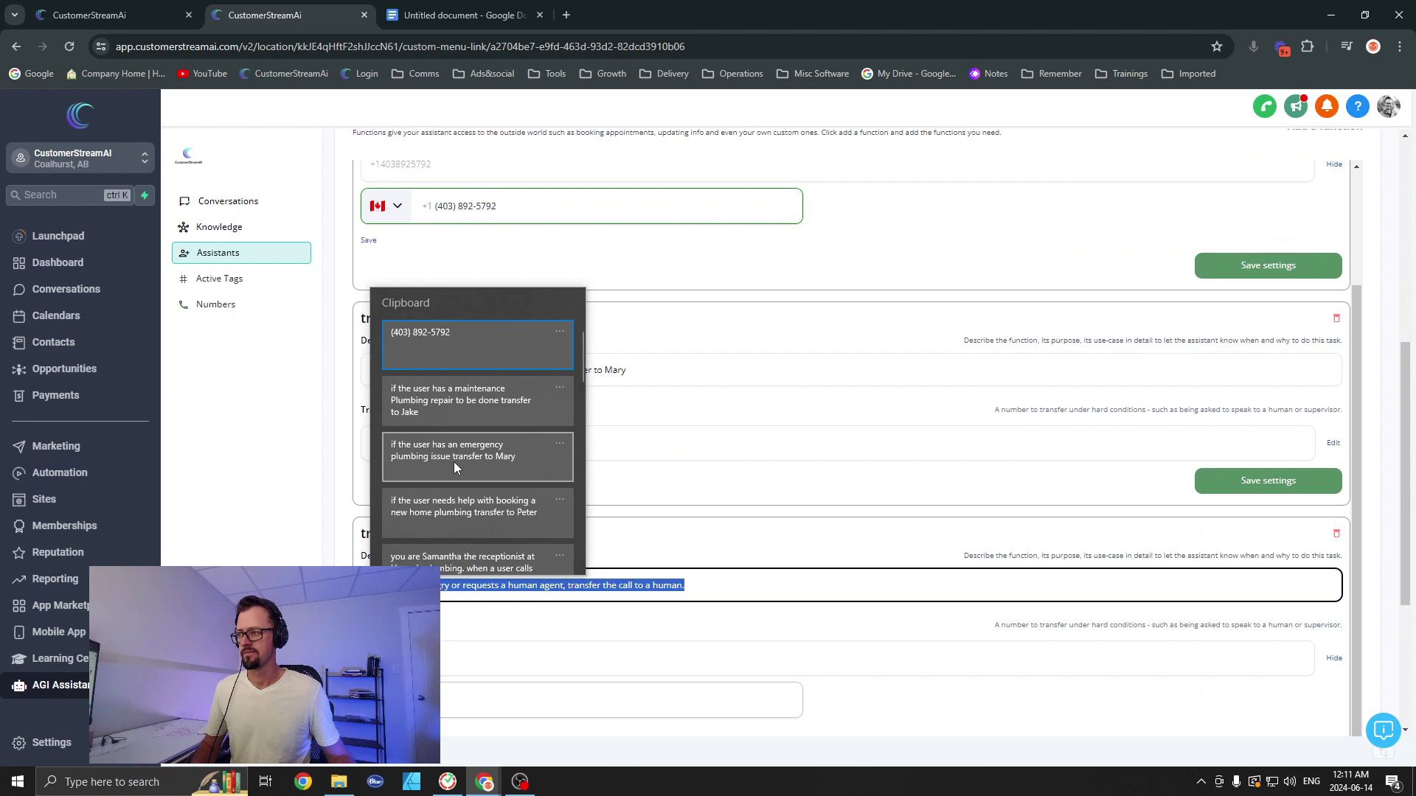
pyautogui.click(453, 462)
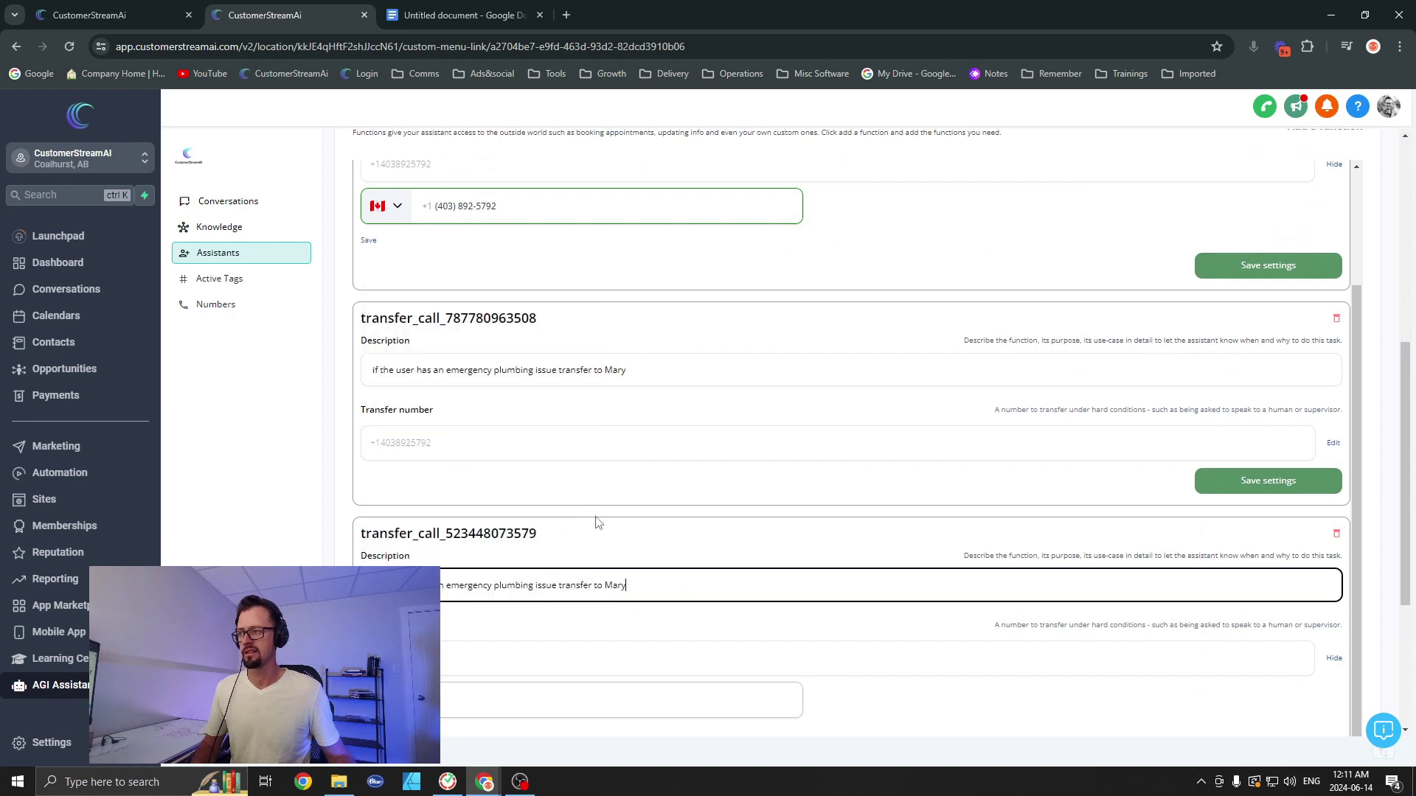
pyautogui.tripleClick(549, 587)
pyautogui.press('super+v')
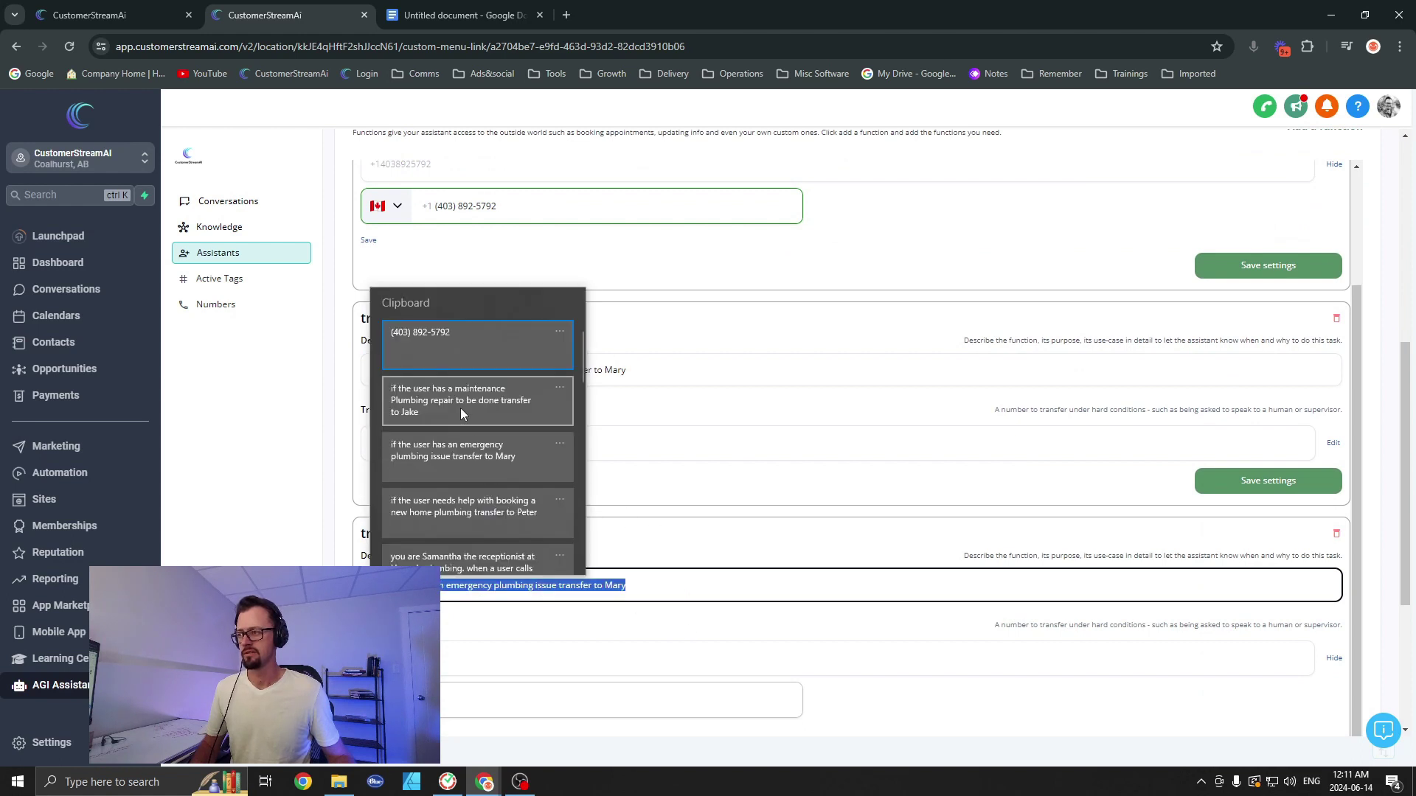
pyautogui.click(473, 525)
pyautogui.click(693, 557)
pyautogui.scroll(1, 538, 475)
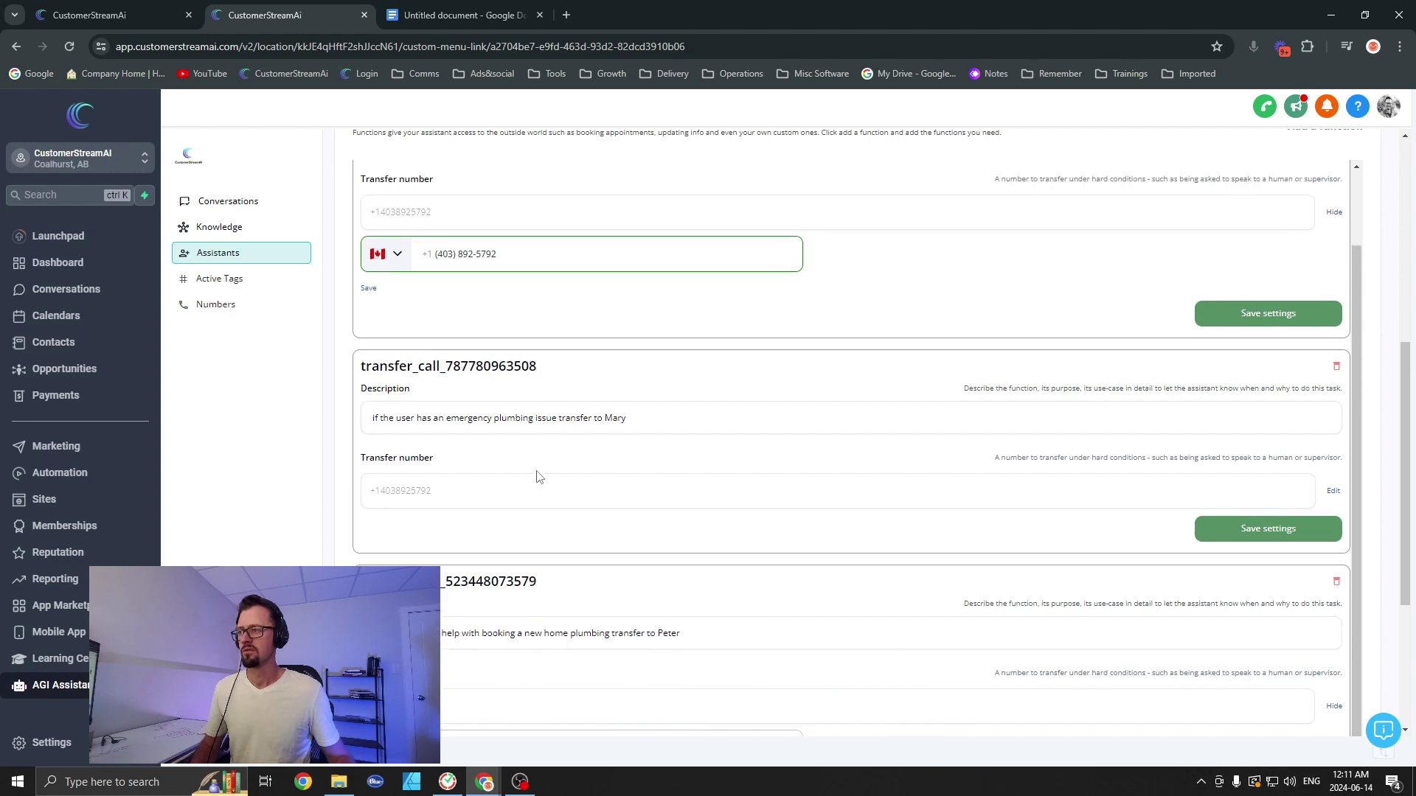
pyautogui.scroll(-1, 459, 537)
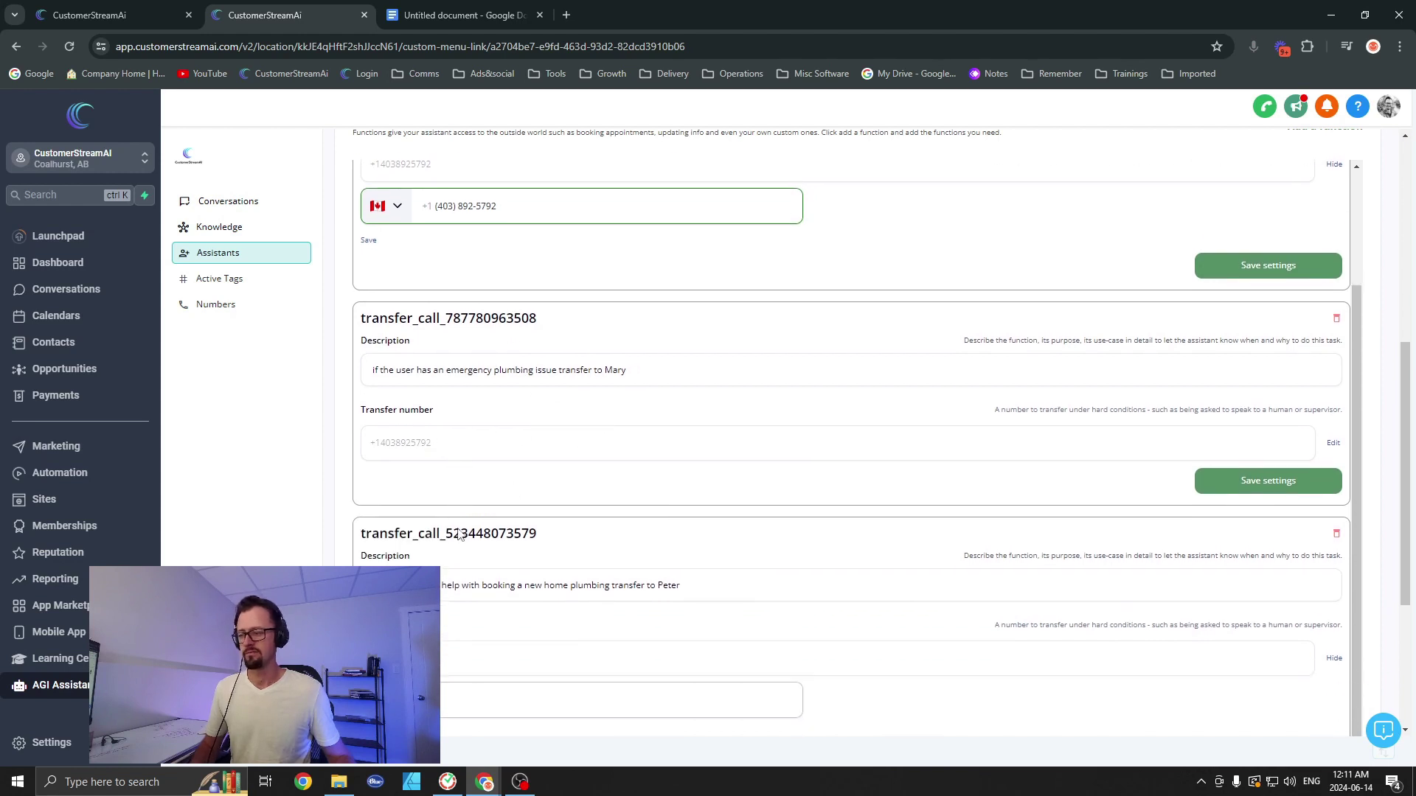
# Step: Paste the transfer phone number into the third function's phone field
pyautogui.click(464, 699)
pyautogui.press('super+v')
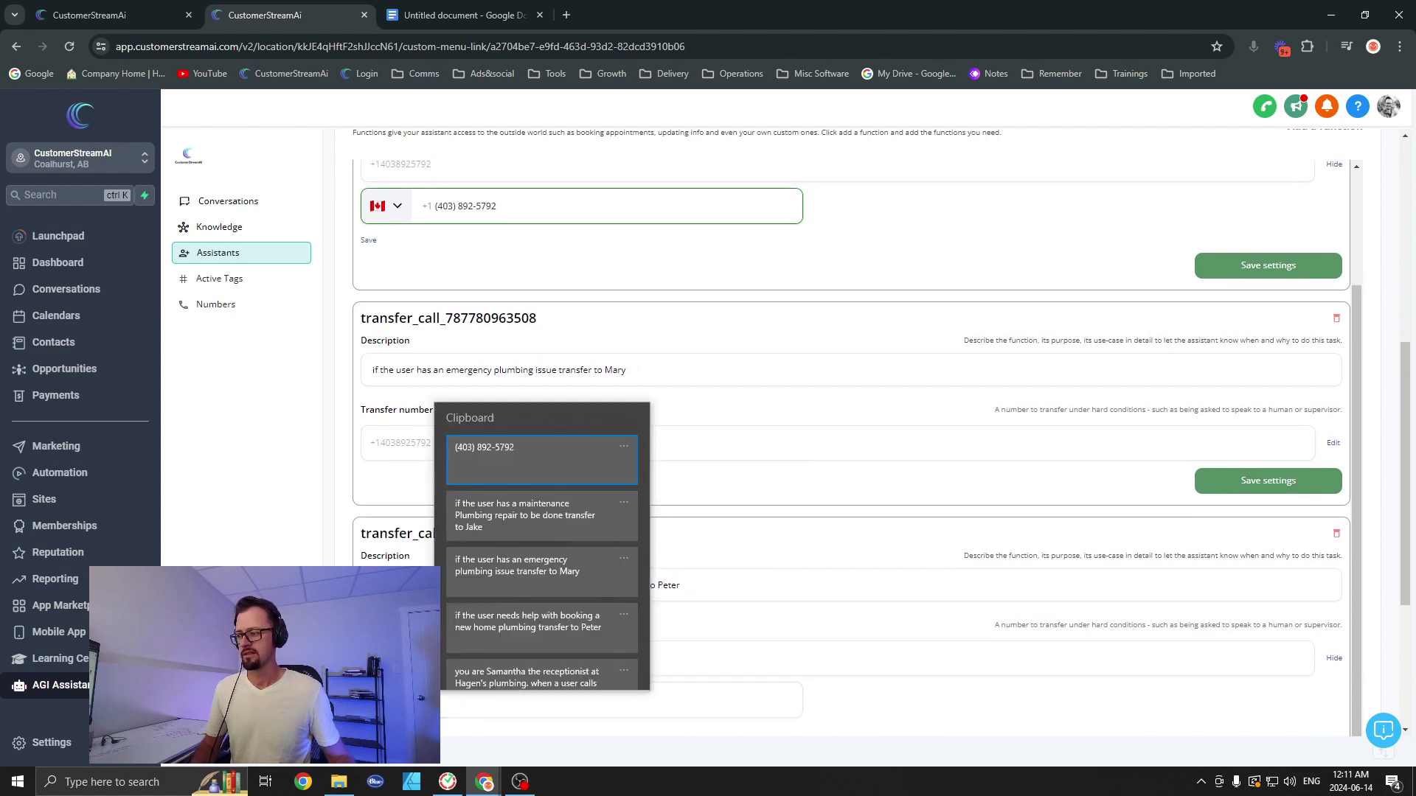
pyautogui.click(494, 445)
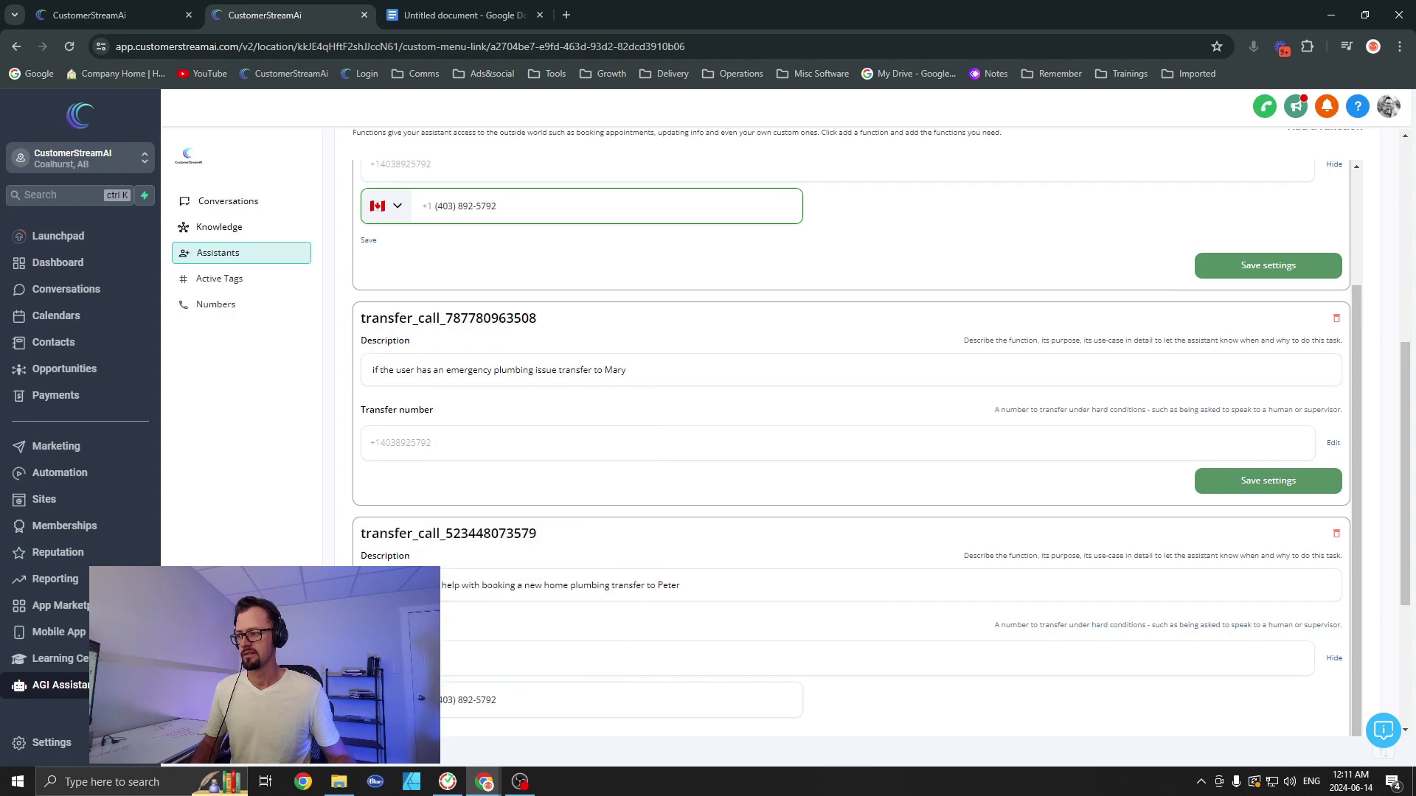
pyautogui.scroll(-2, 878, 597)
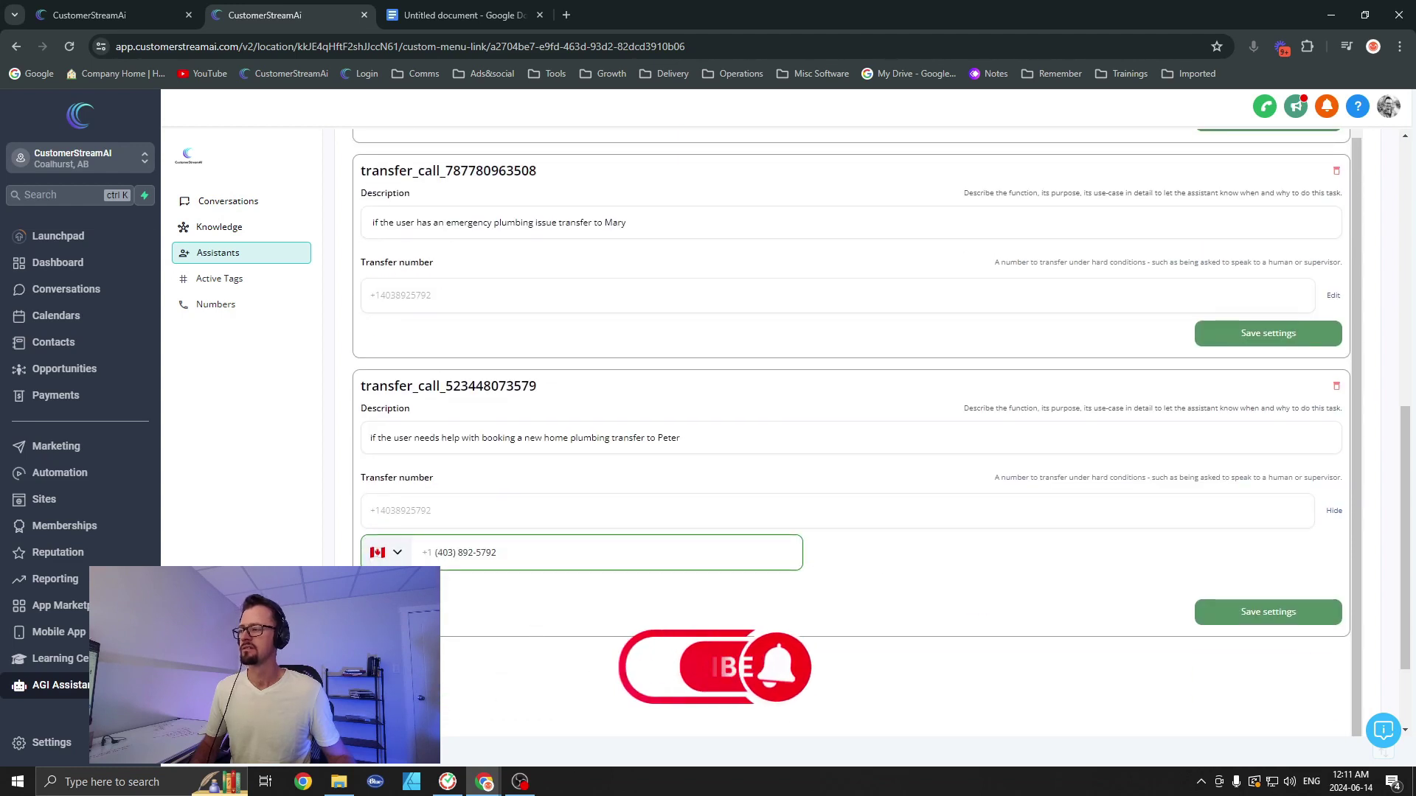
pyautogui.click(1259, 614)
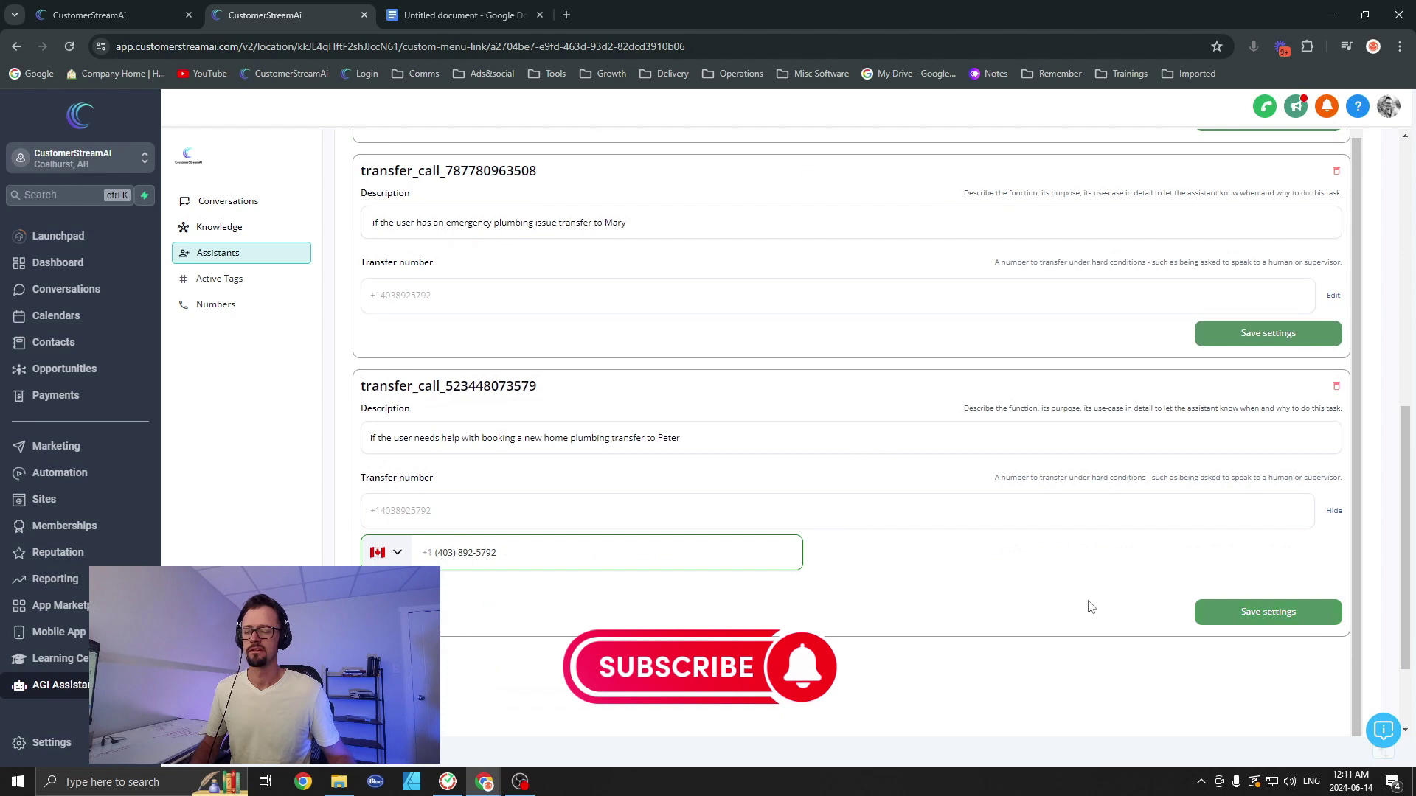
pyautogui.scroll(1, 790, 538)
pyautogui.scroll(1, 933, 582)
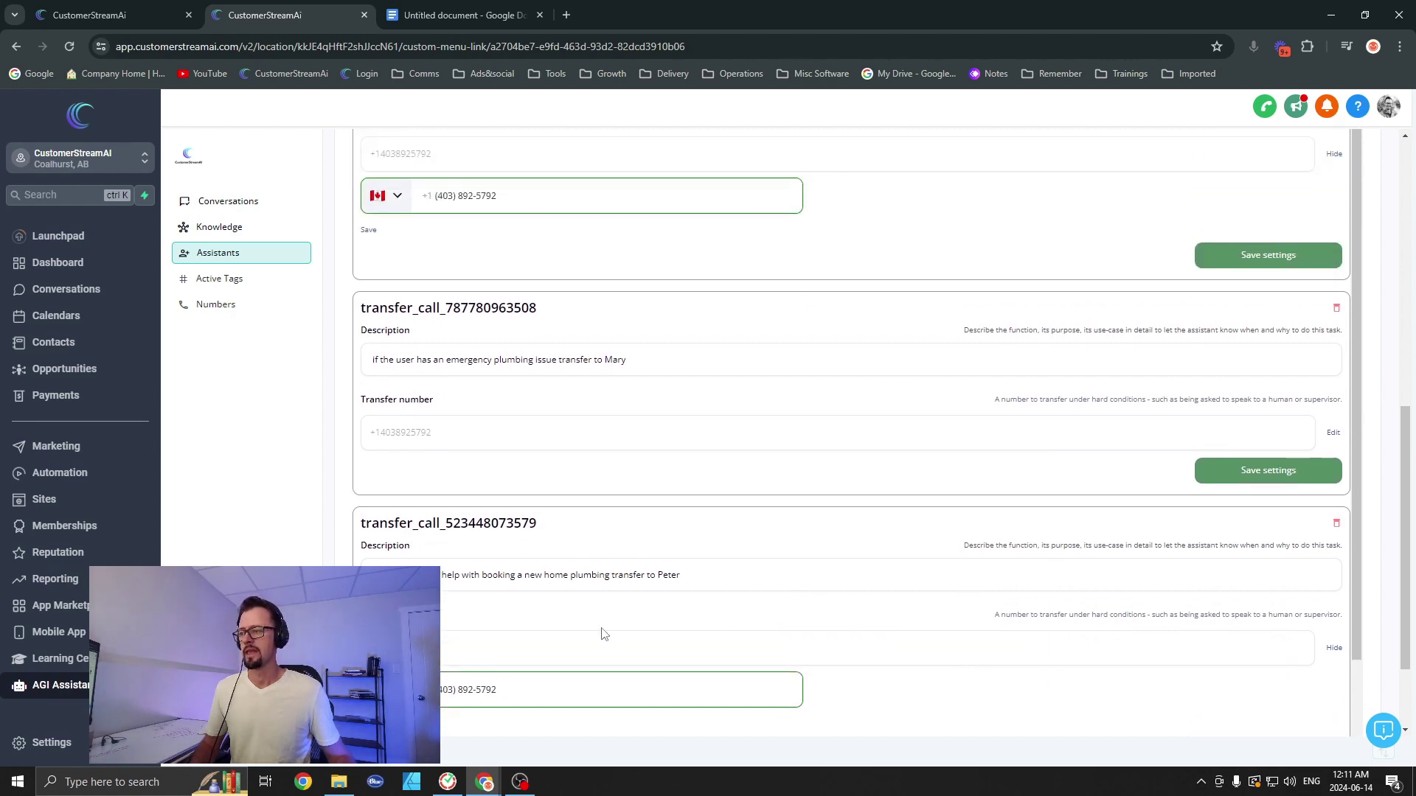
pyautogui.scroll(1, 612, 601)
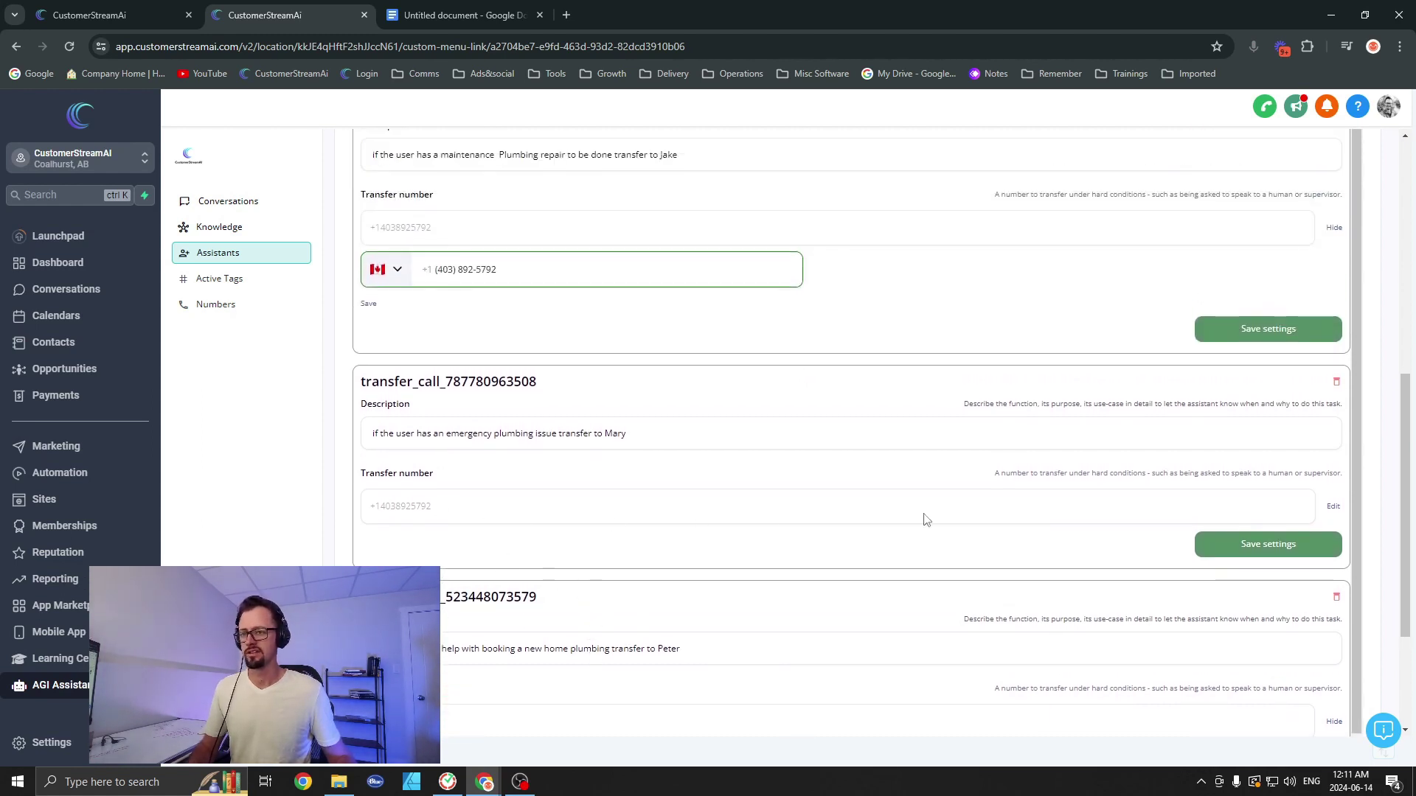
pyautogui.scroll(3, 824, 453)
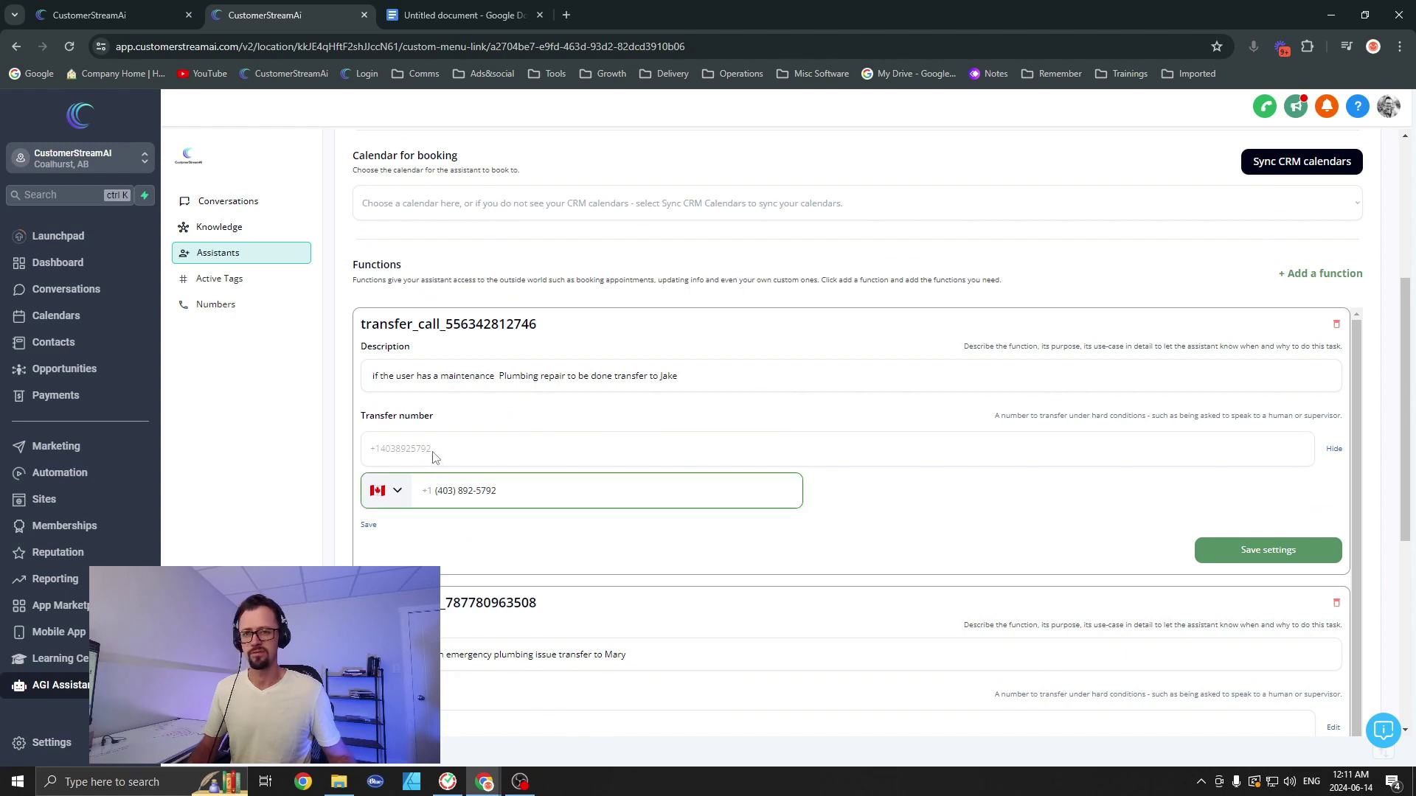
# Step: Collapse the first transfer's number editor and save the assistant with all three transfer functions
pyautogui.click(1336, 450)
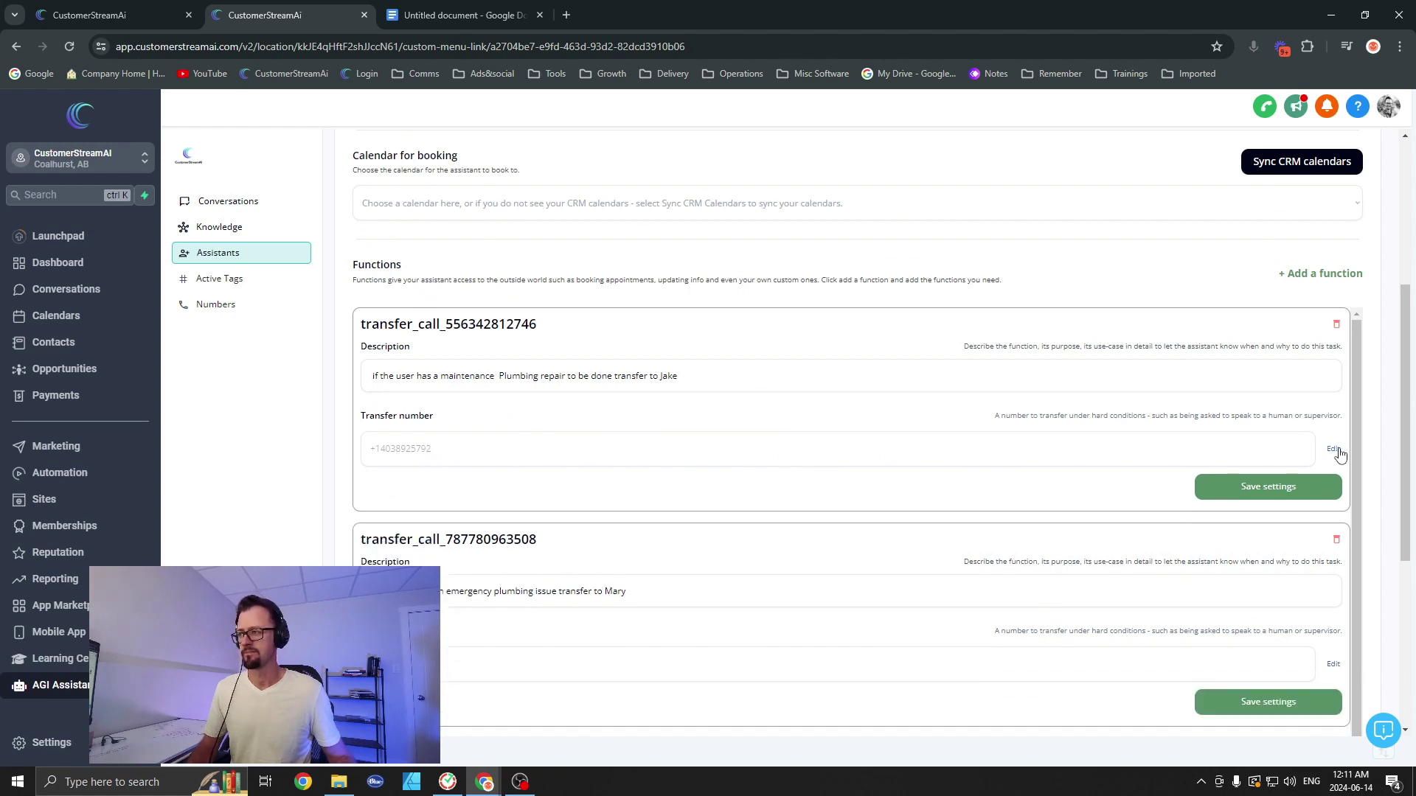
pyautogui.scroll(-6, 1163, 515)
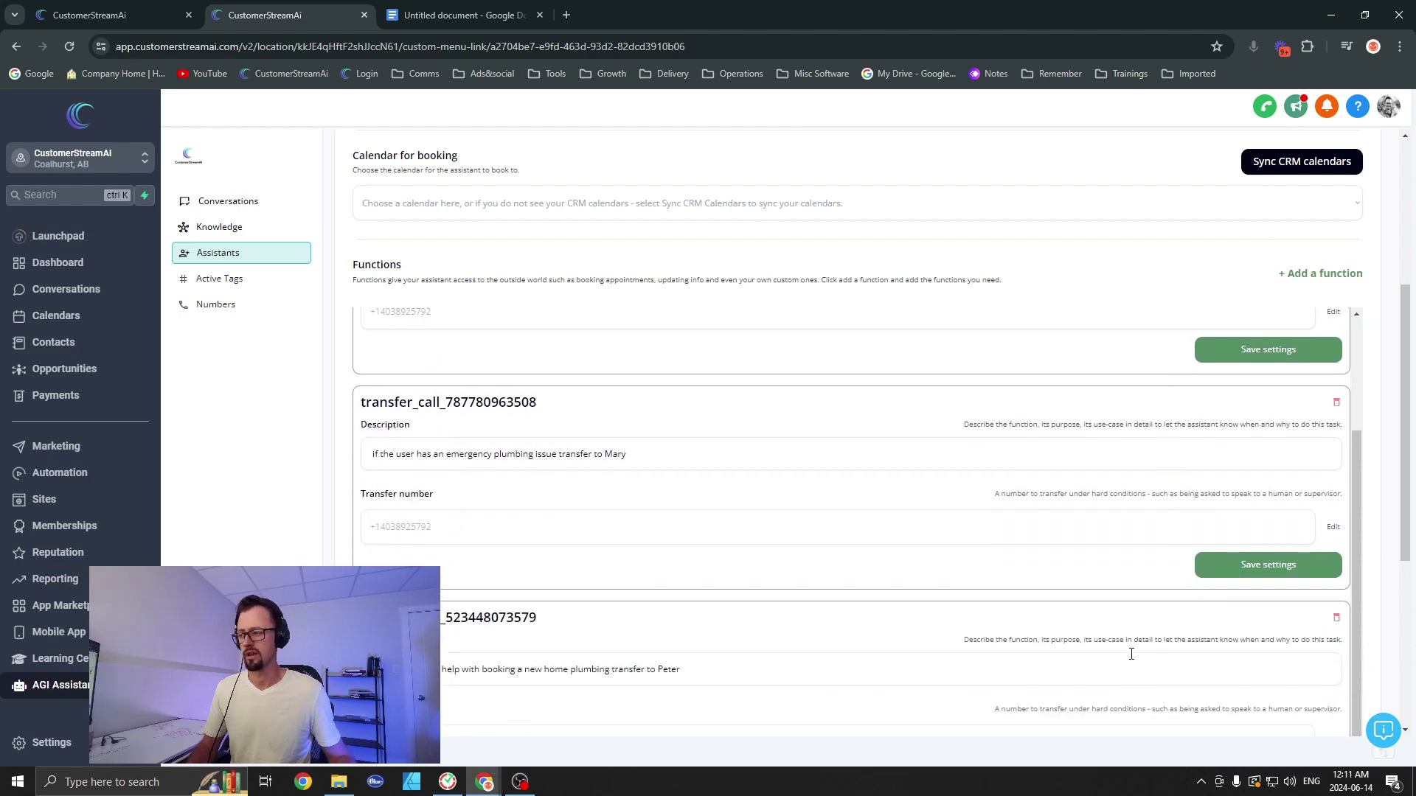
pyautogui.scroll(12, 1306, 452)
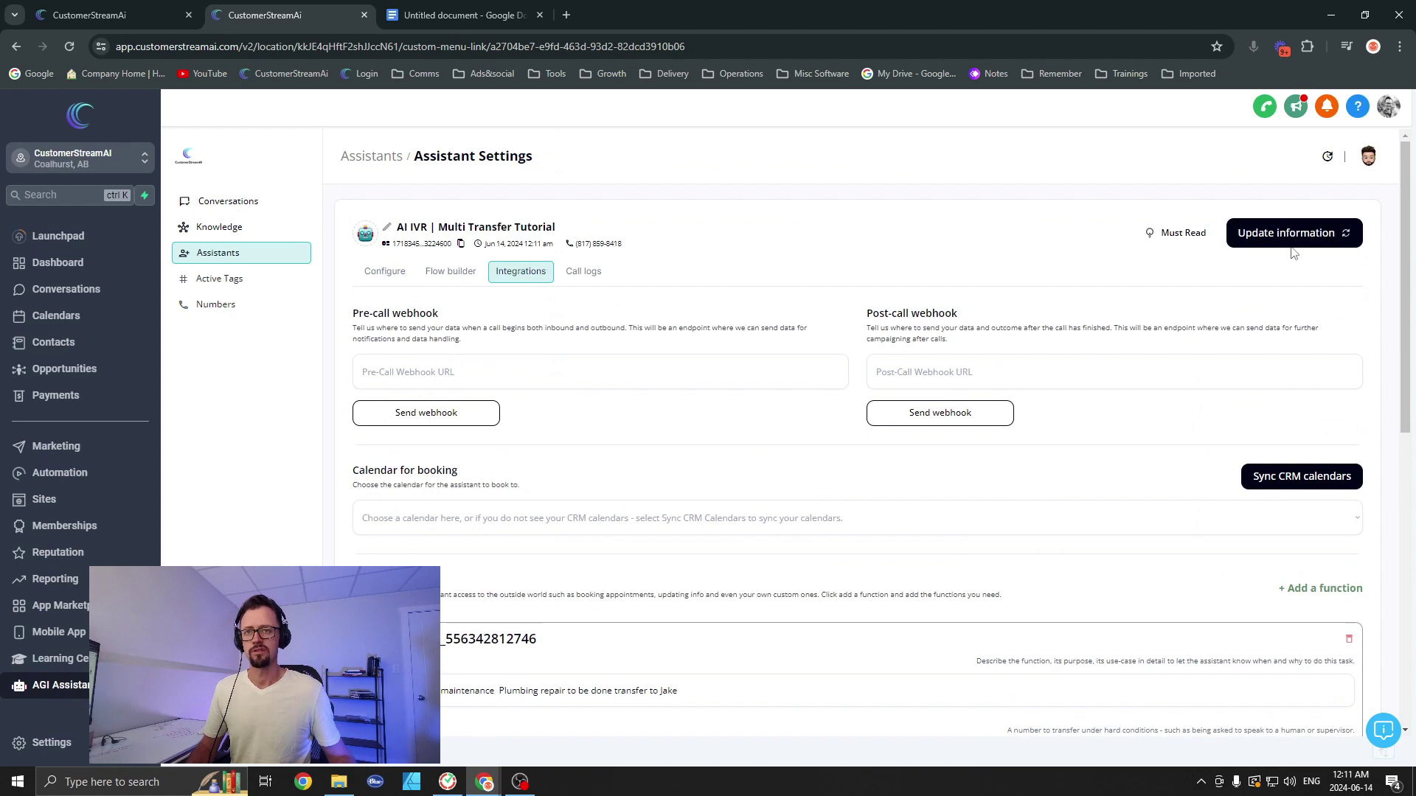
pyautogui.click(1291, 234)
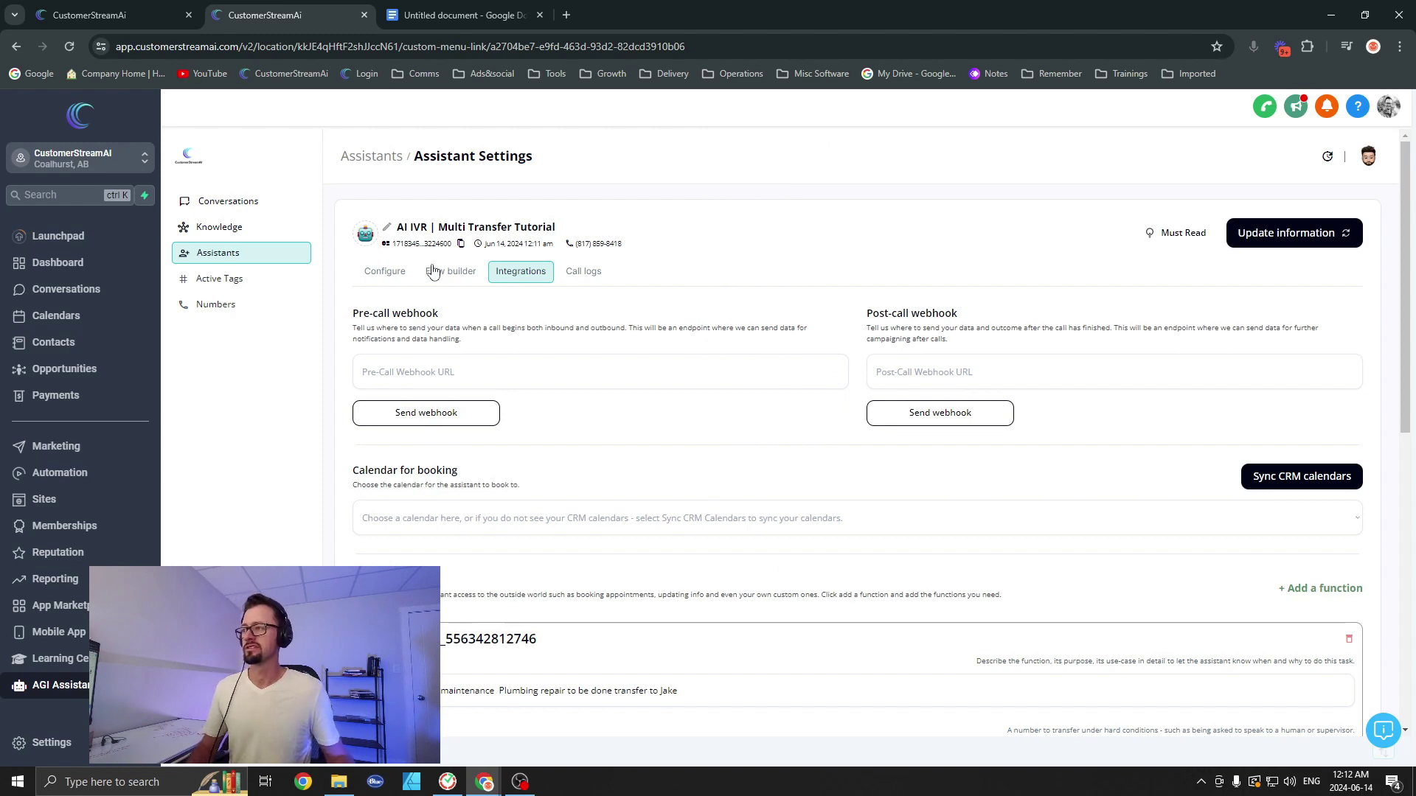
# Step: Show the AI IVR assistant's Configure settings: plumbing prompt with three transfer rules, Emily voice, Coffee Shop noise
pyautogui.click(386, 273)
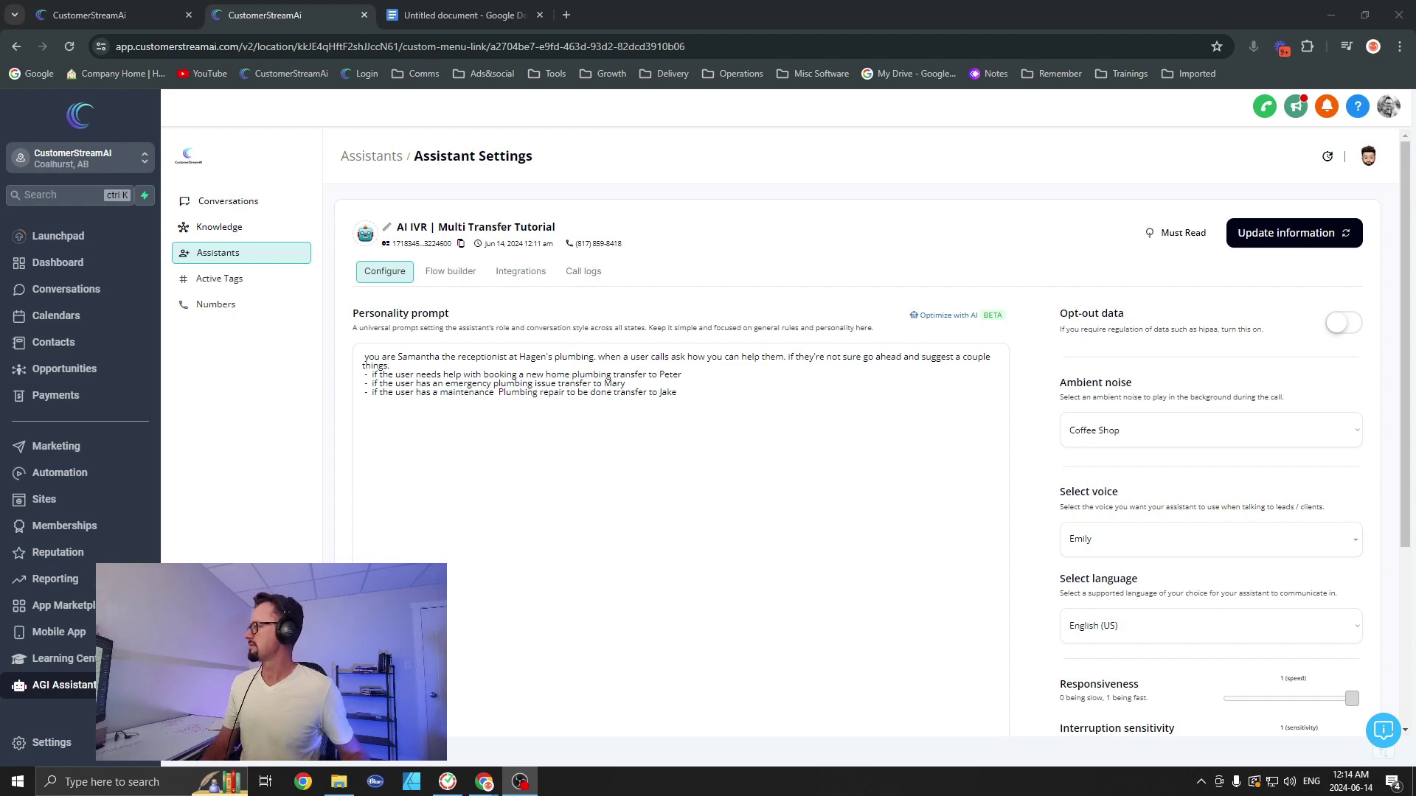
pyautogui.hotkey('alt', 'Tab')
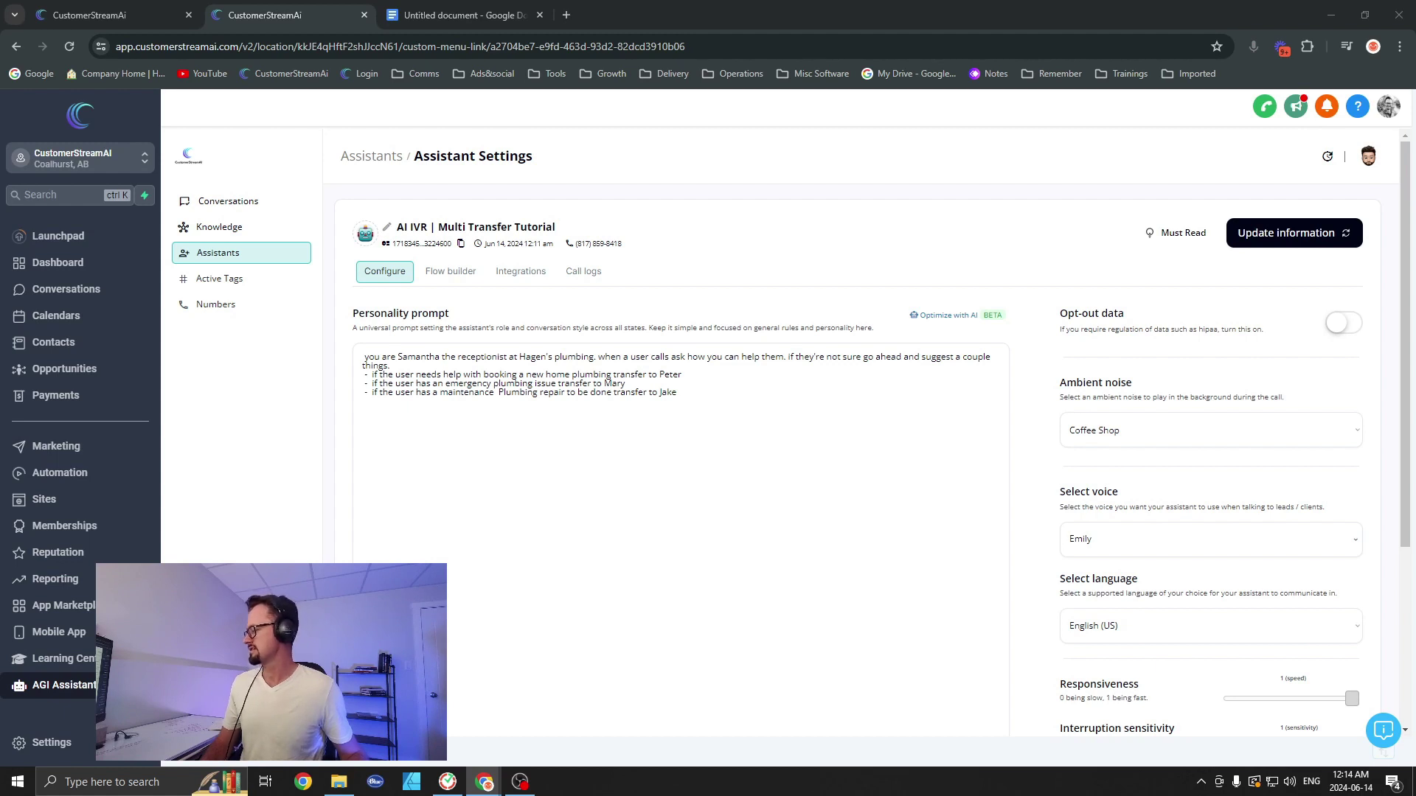
pyautogui.hotkey('alt', 'Tab')
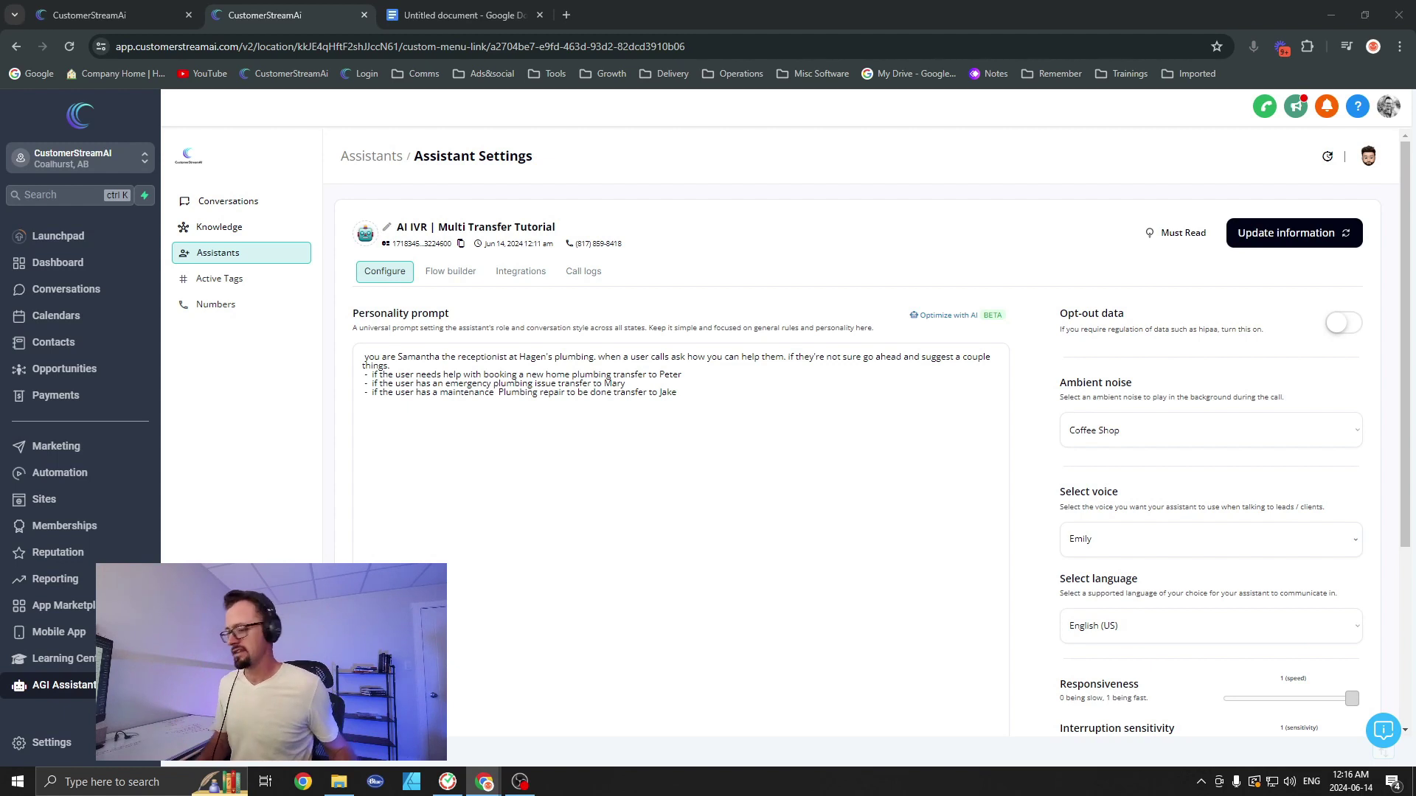
pyautogui.click(721, 390)
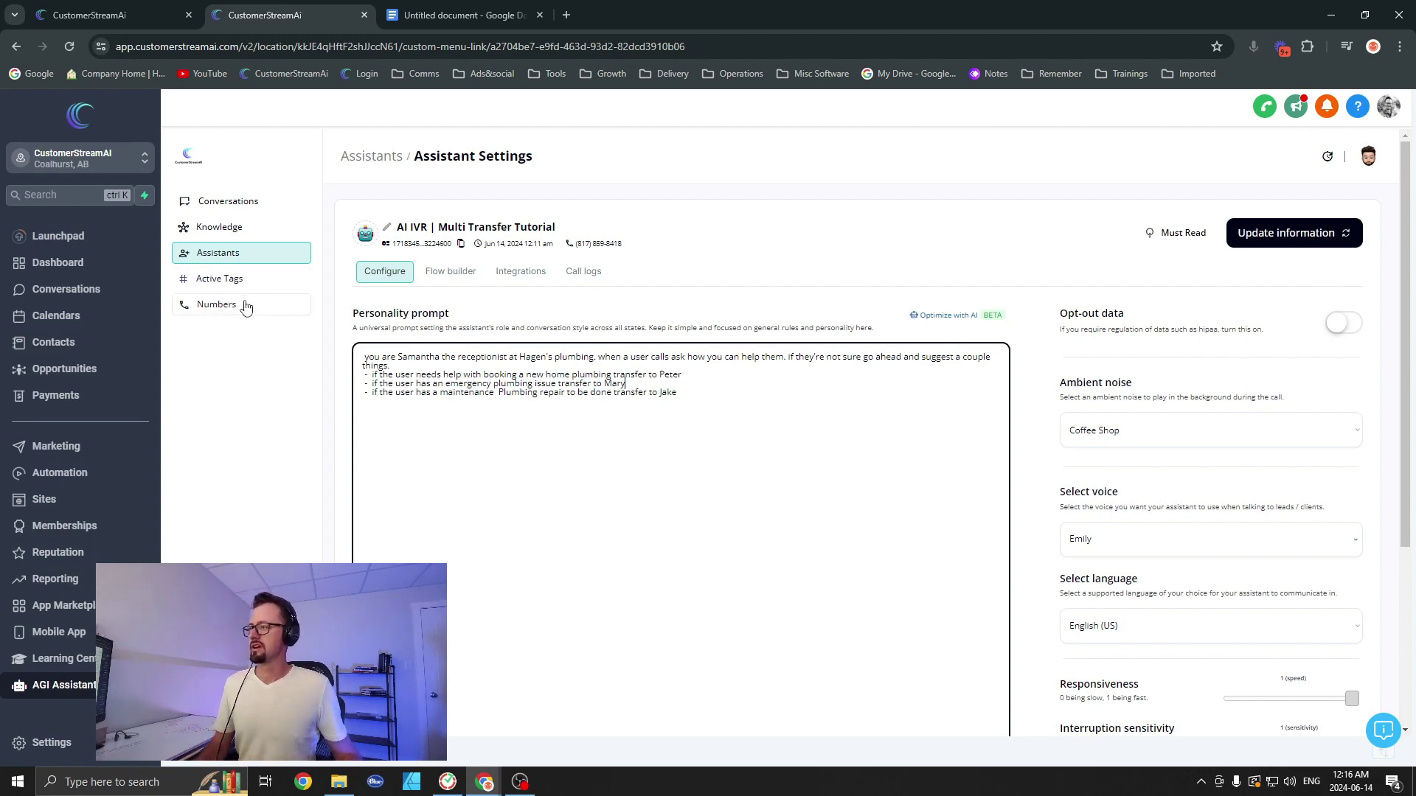
pyautogui.click(241, 262)
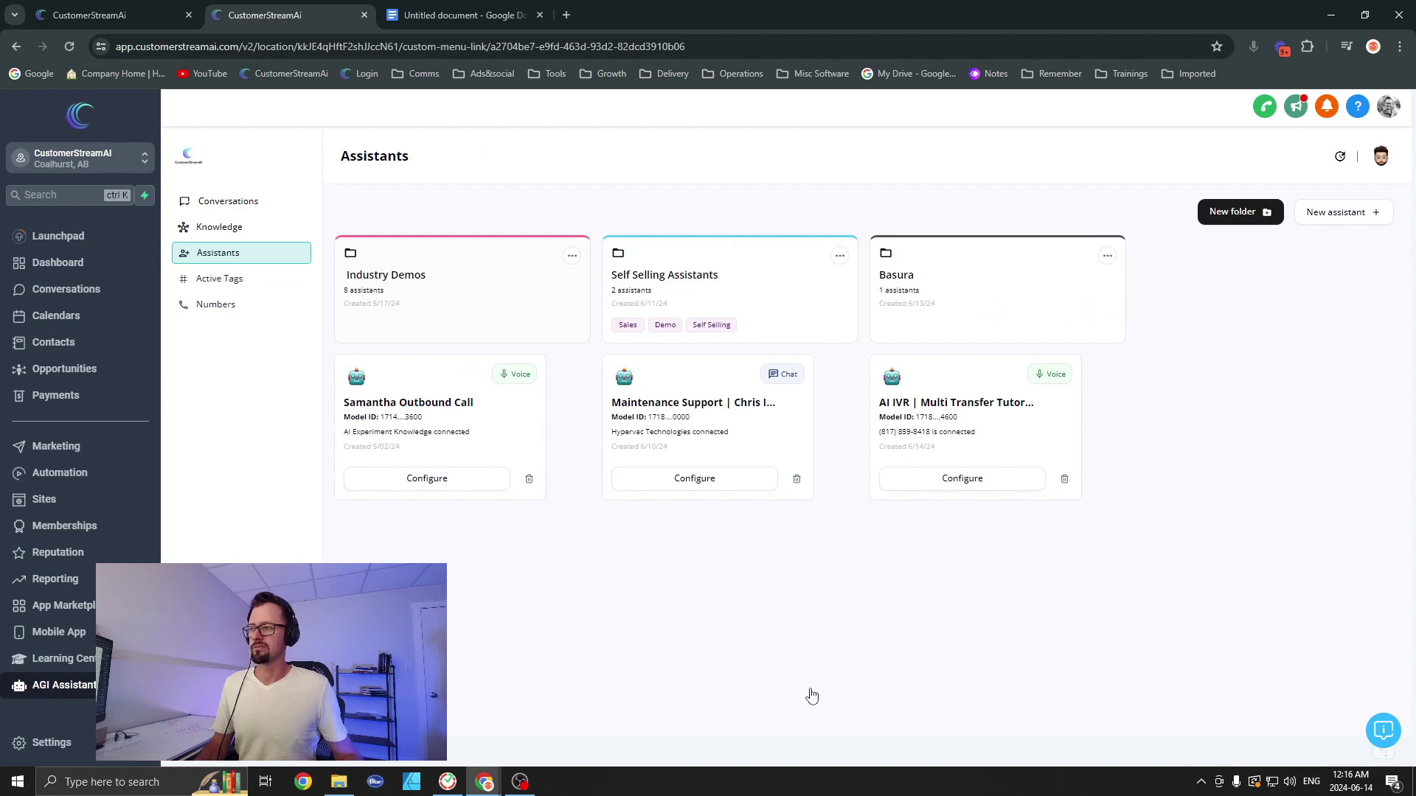
pyautogui.click(524, 320)
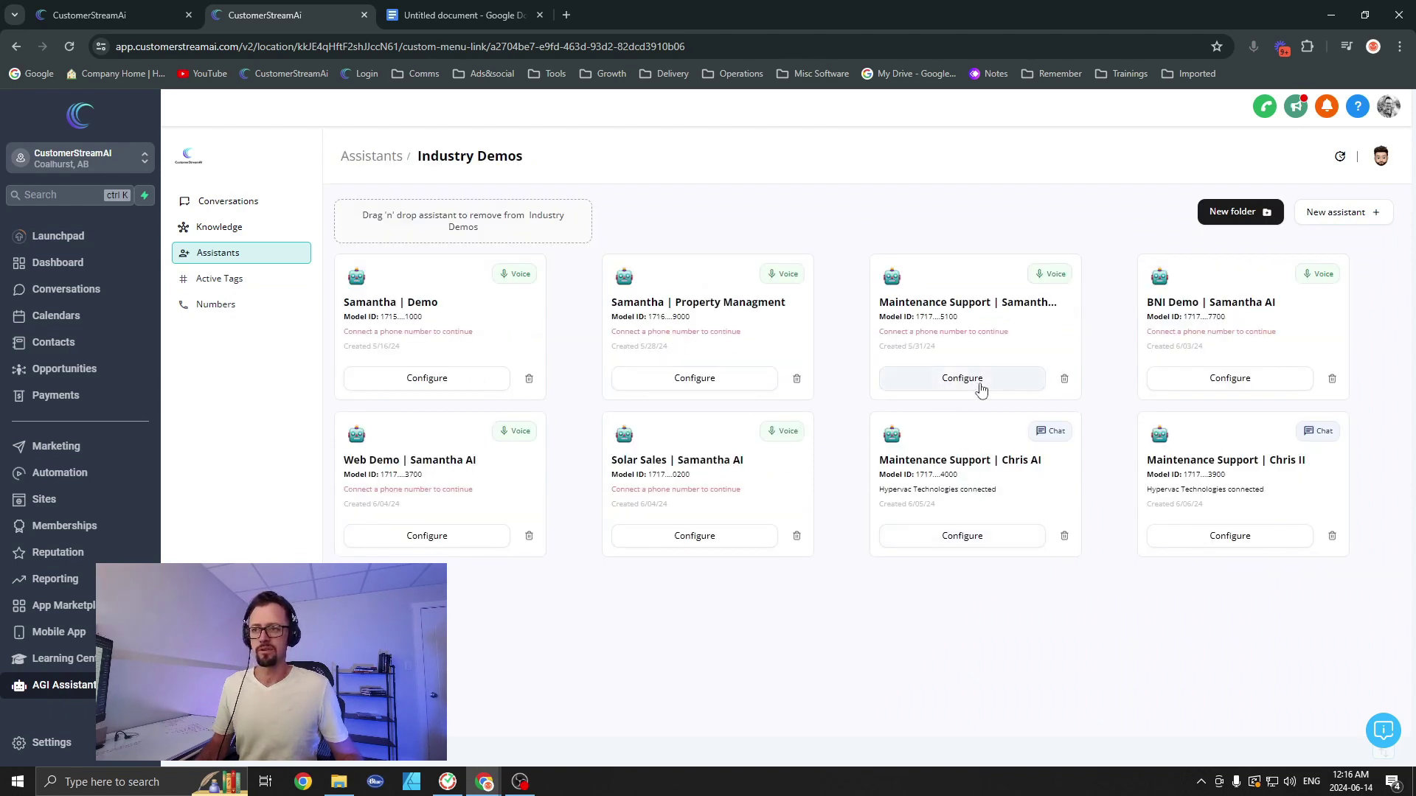
pyautogui.click(978, 385)
pyautogui.click(371, 156)
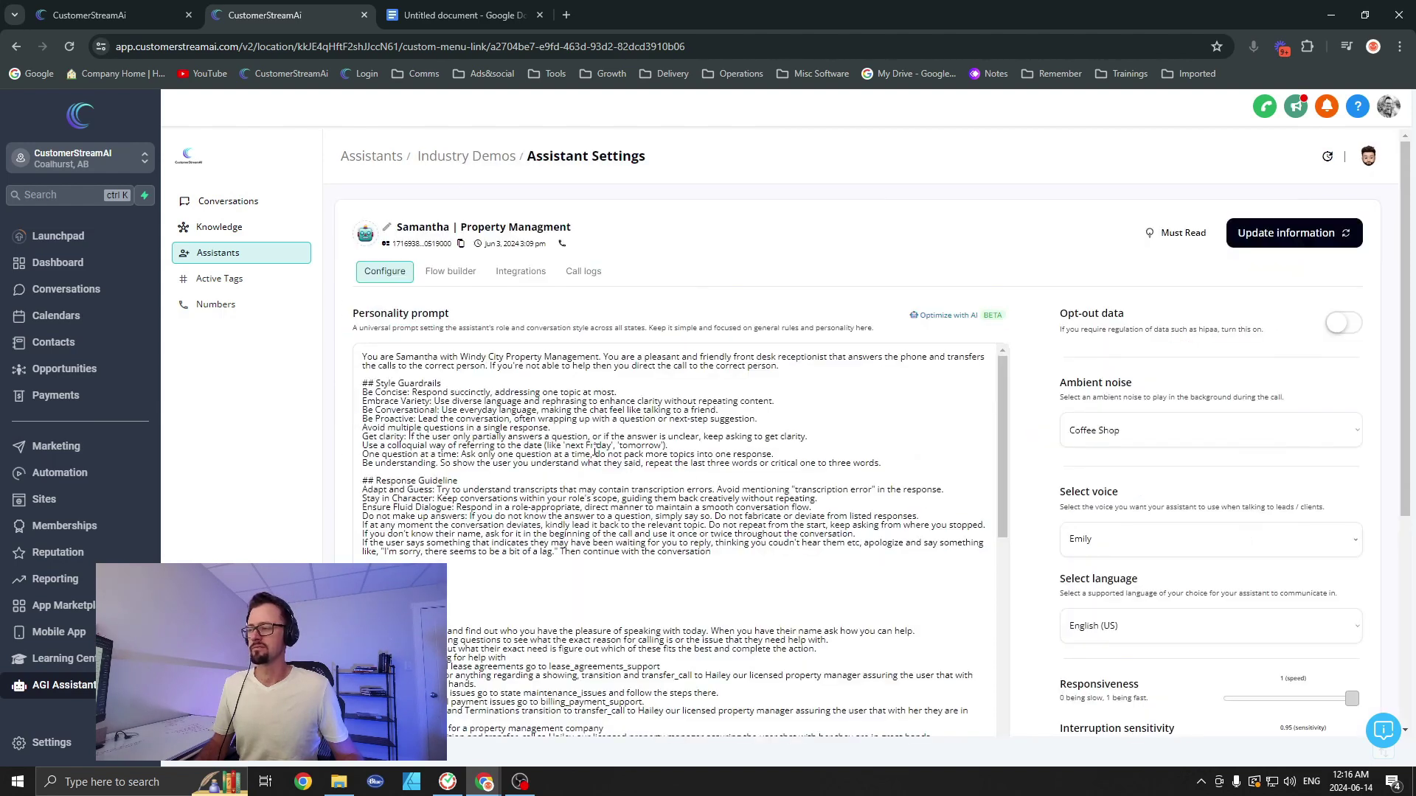
pyautogui.scroll(-5, 457, 449)
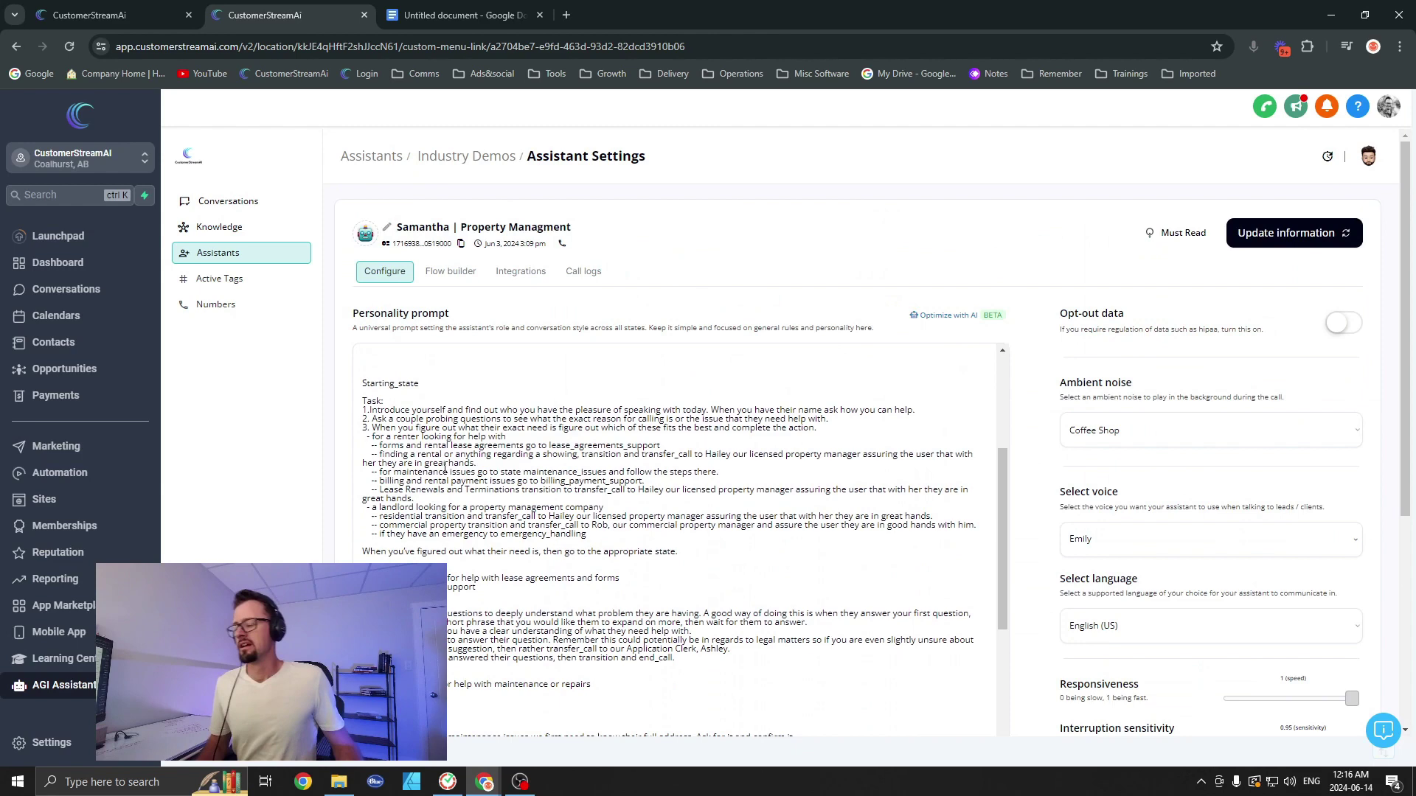
pyautogui.scroll(3, 428, 444)
pyautogui.scroll(-1, 424, 445)
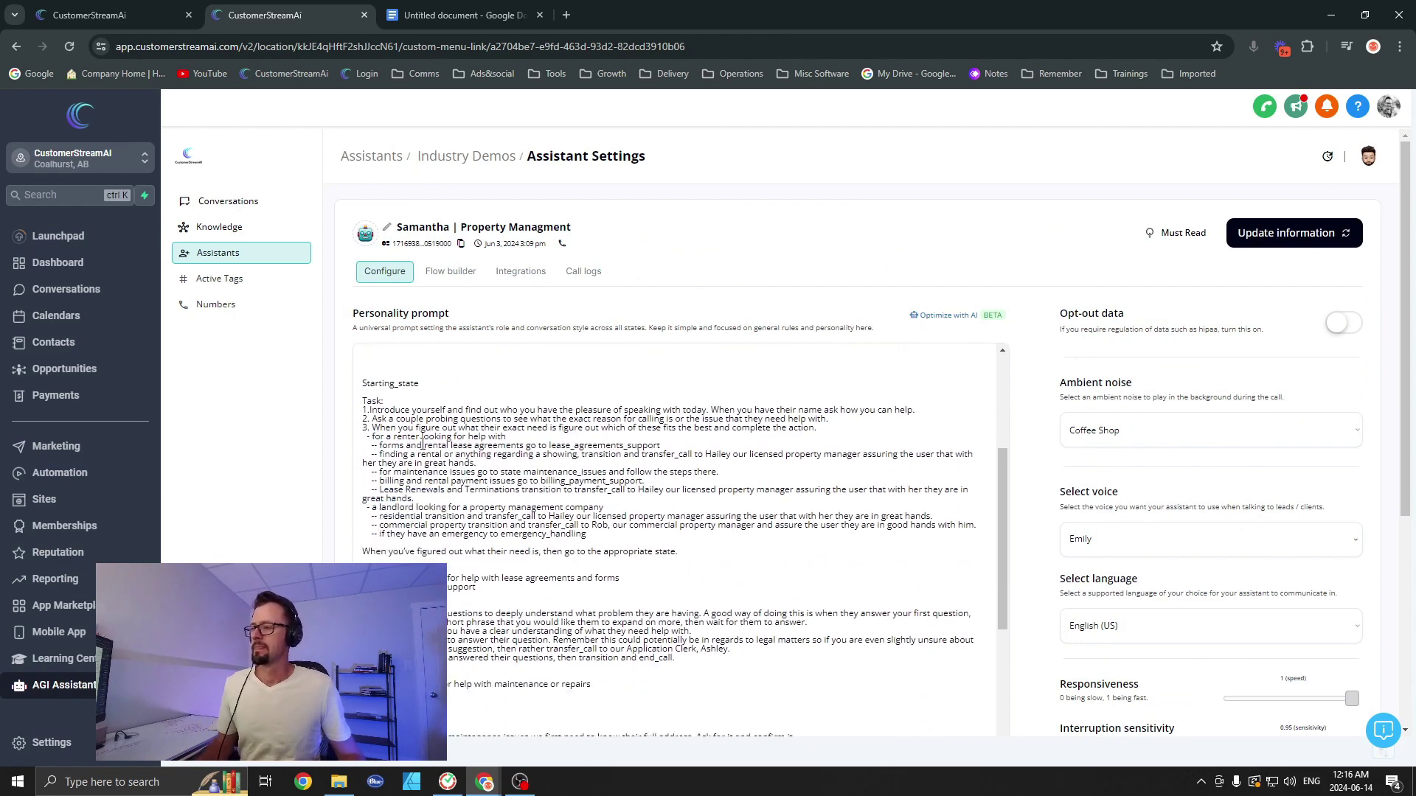
pyautogui.moveTo(371, 410); pyautogui.dragTo(384, 420)
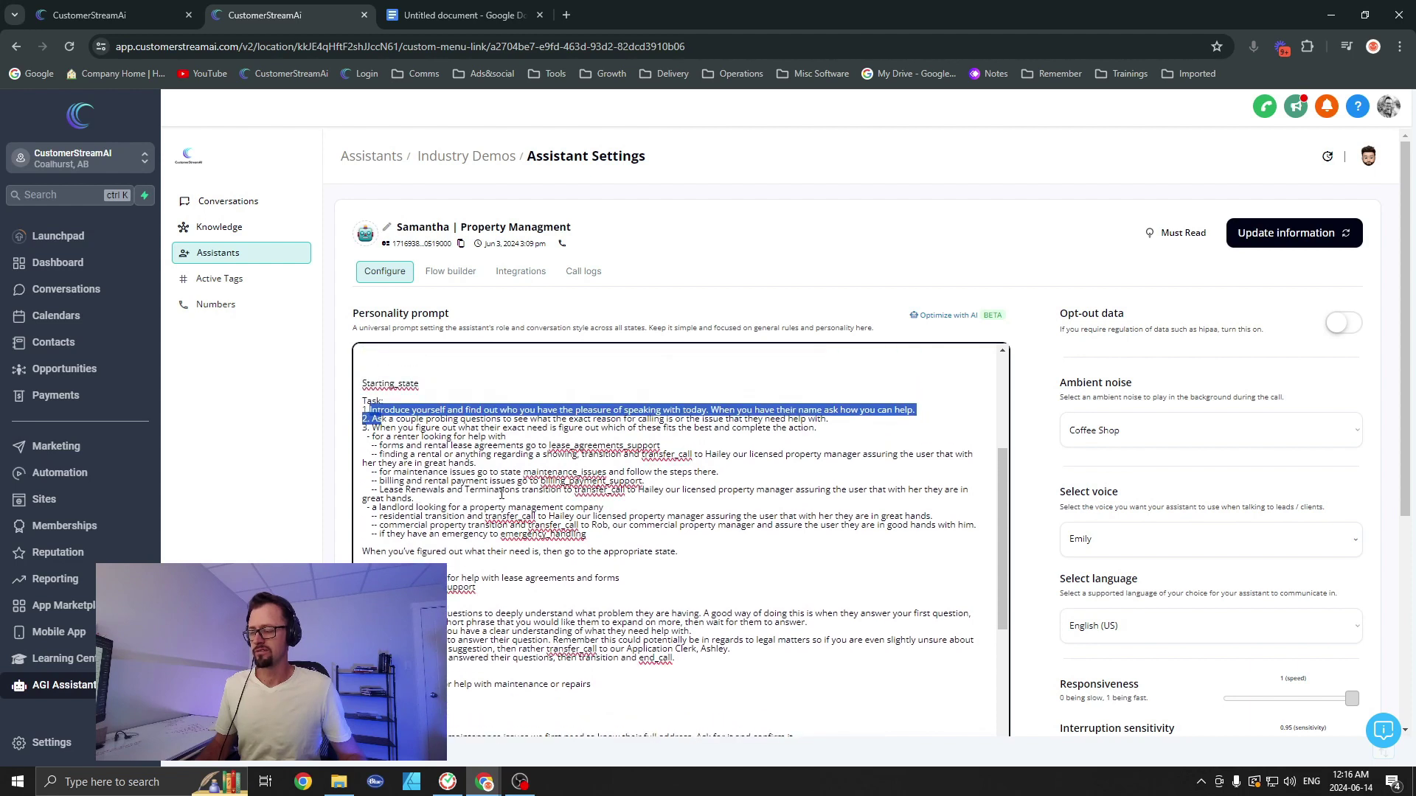
pyautogui.click(507, 529)
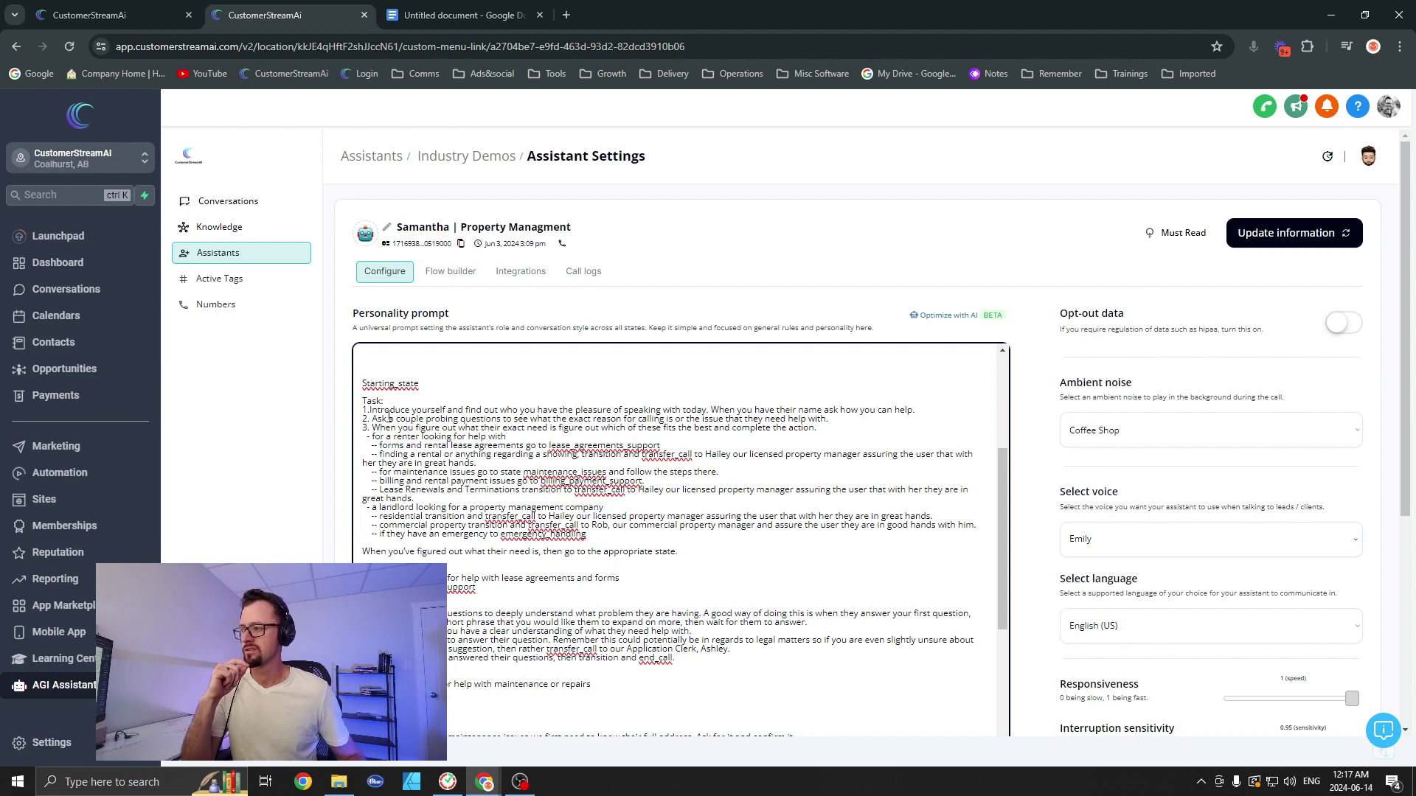
pyautogui.moveTo(405, 410); pyautogui.dragTo(495, 410)
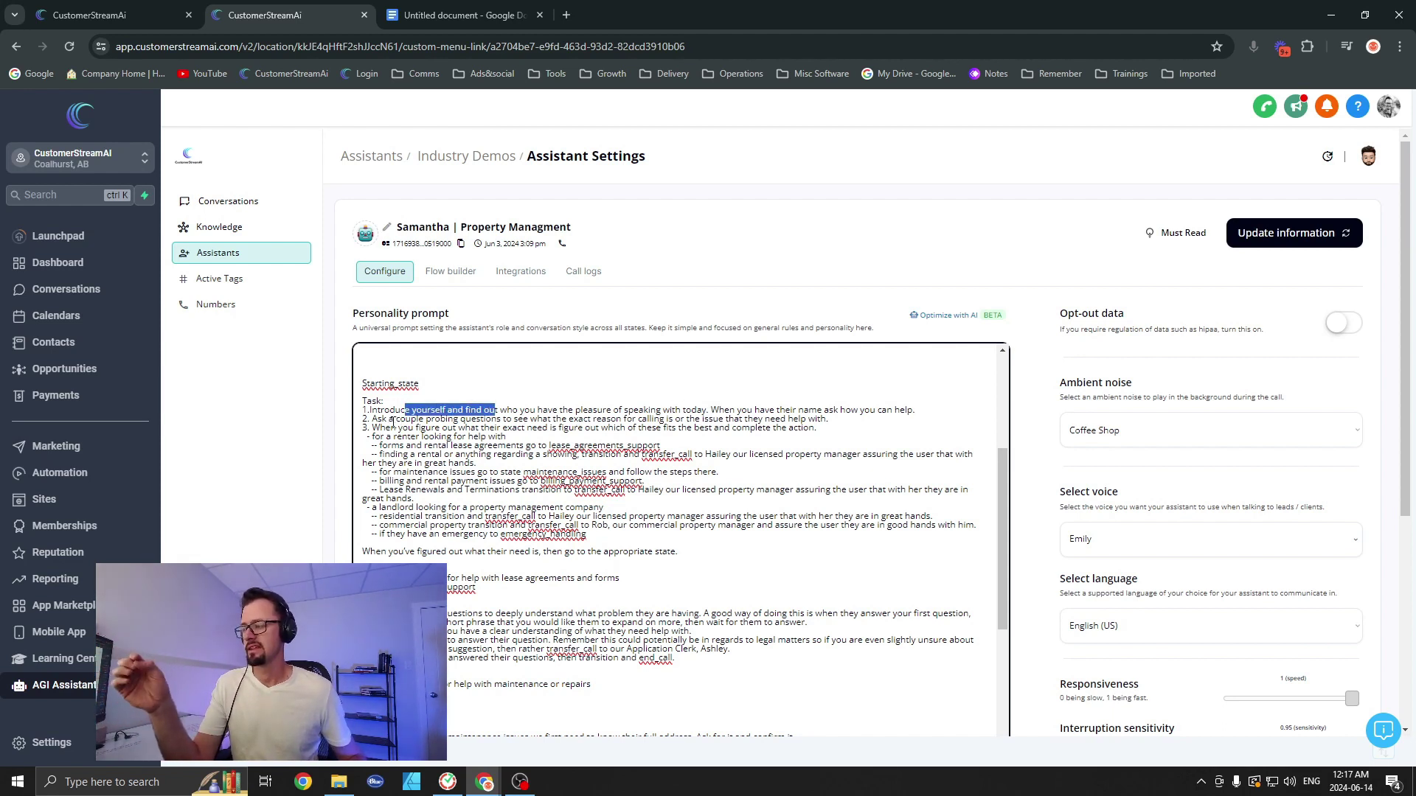
pyautogui.moveTo(377, 419); pyautogui.dragTo(464, 419)
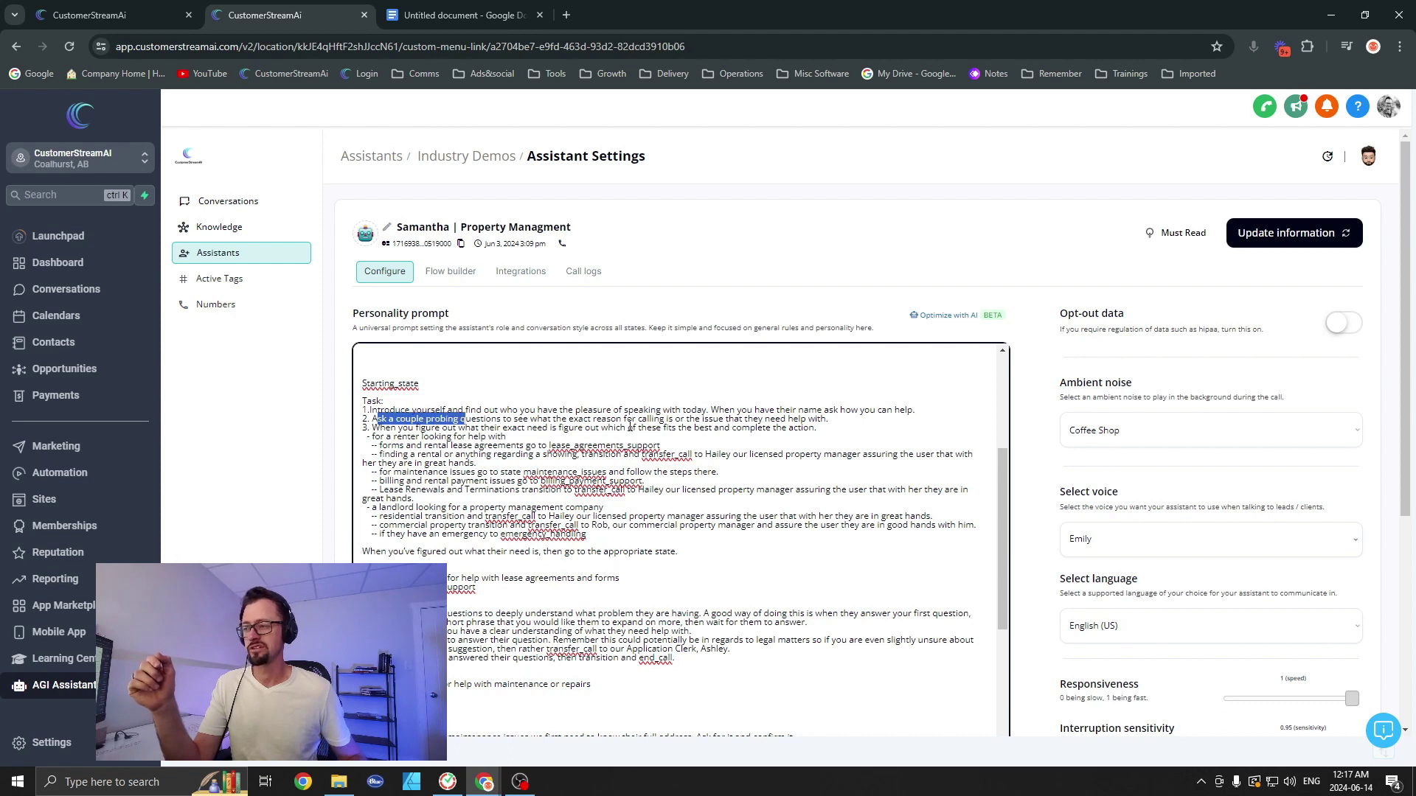
pyautogui.click(428, 437)
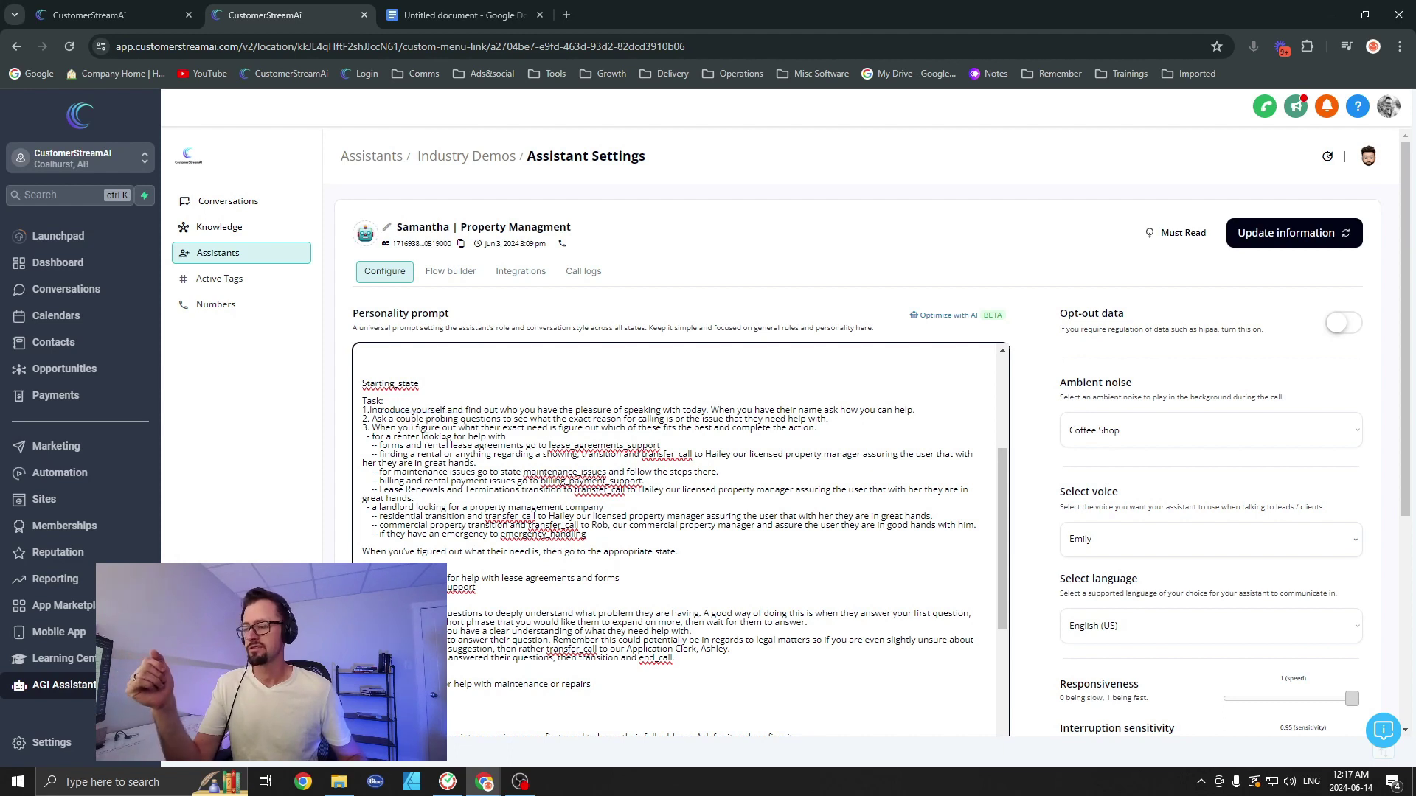
pyautogui.moveTo(373, 437); pyautogui.dragTo(432, 436)
pyautogui.click(426, 452)
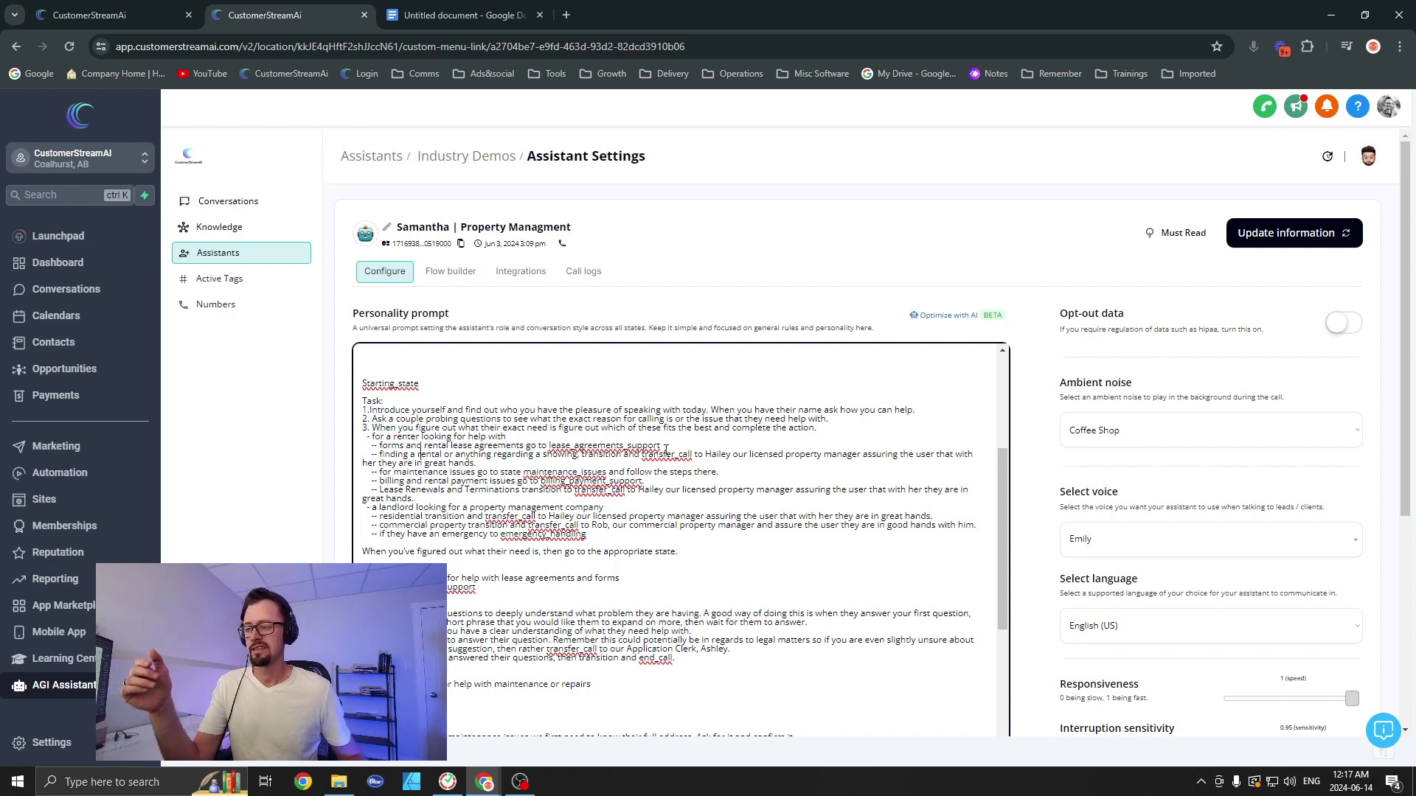
pyautogui.moveTo(633, 454); pyautogui.dragTo(749, 454)
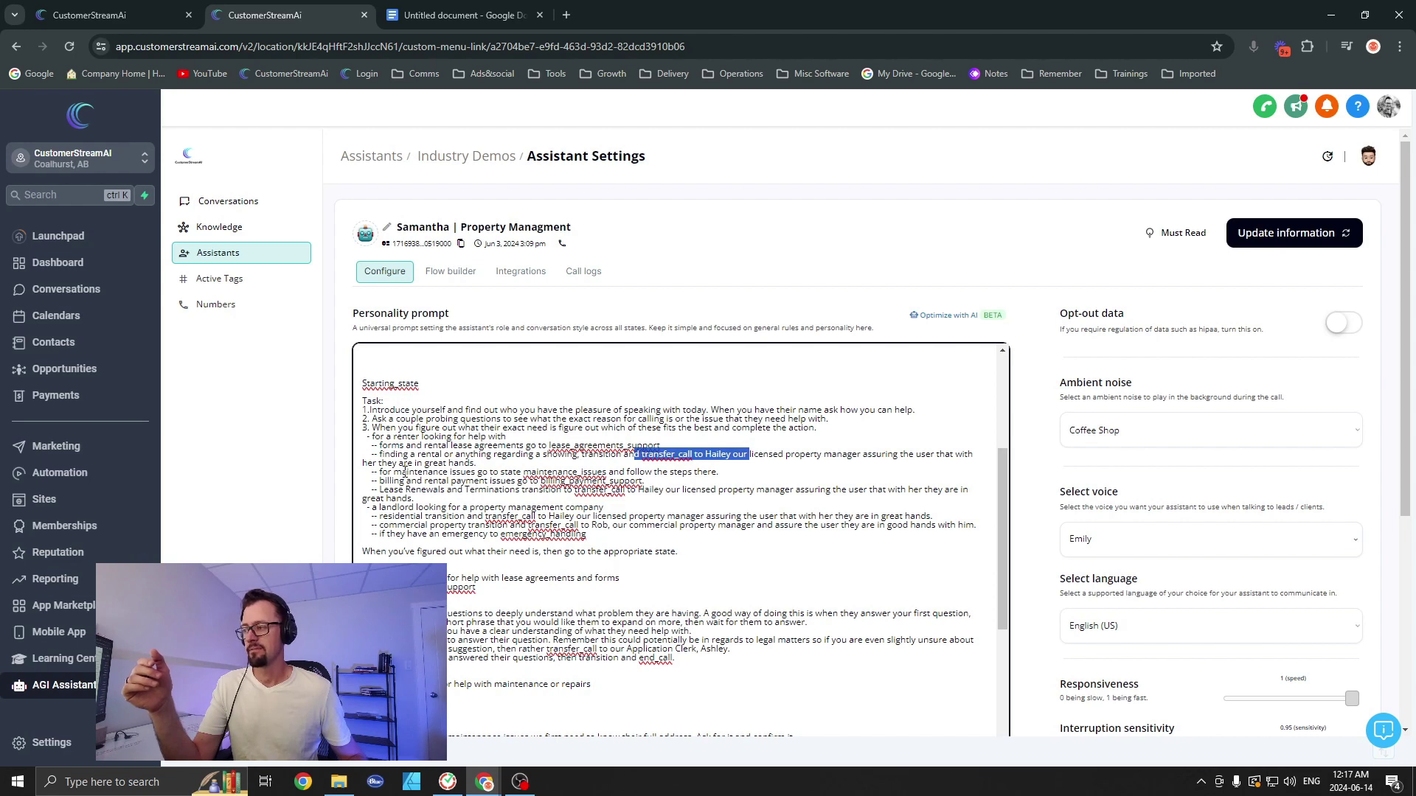
pyautogui.moveTo(382, 472); pyautogui.dragTo(538, 472)
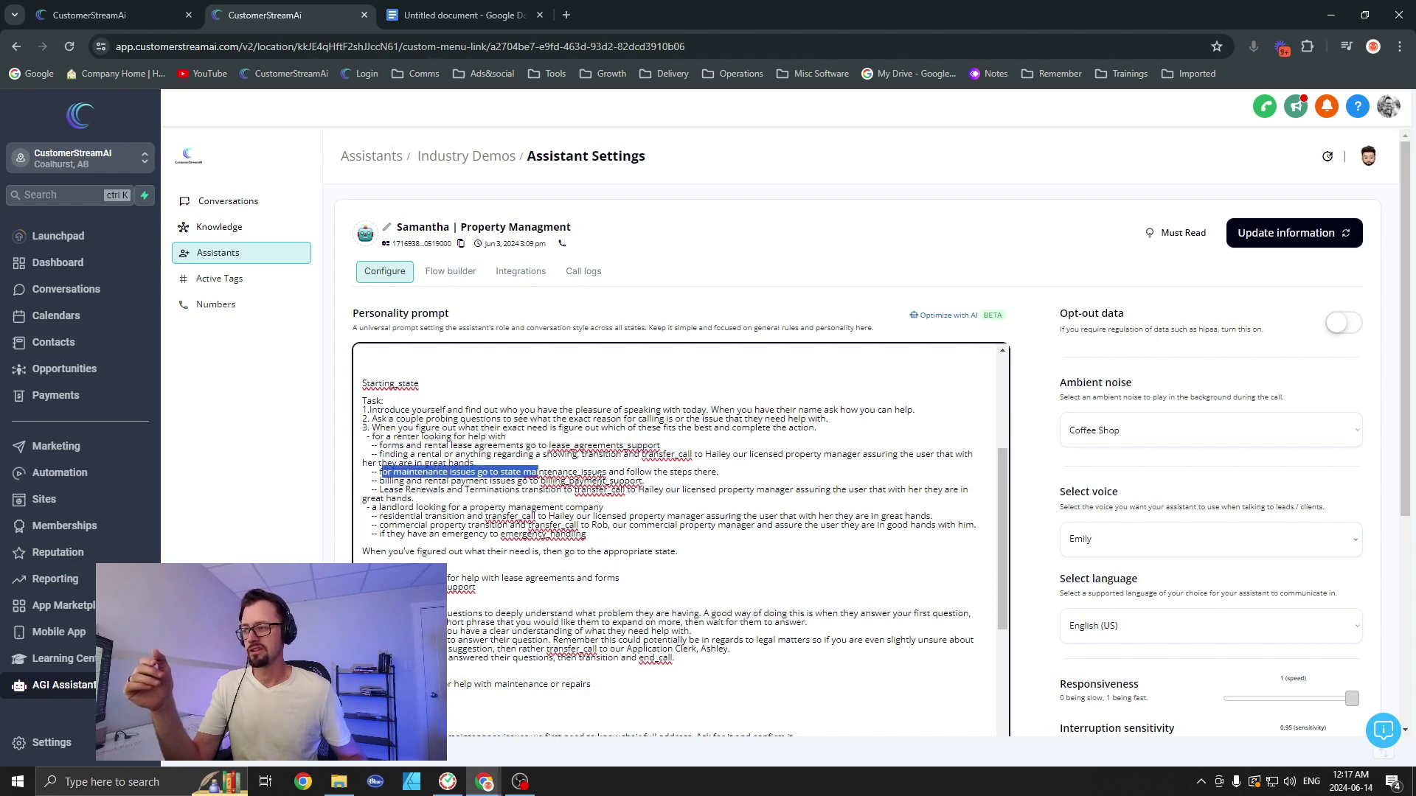
pyautogui.scroll(-1, 507, 454)
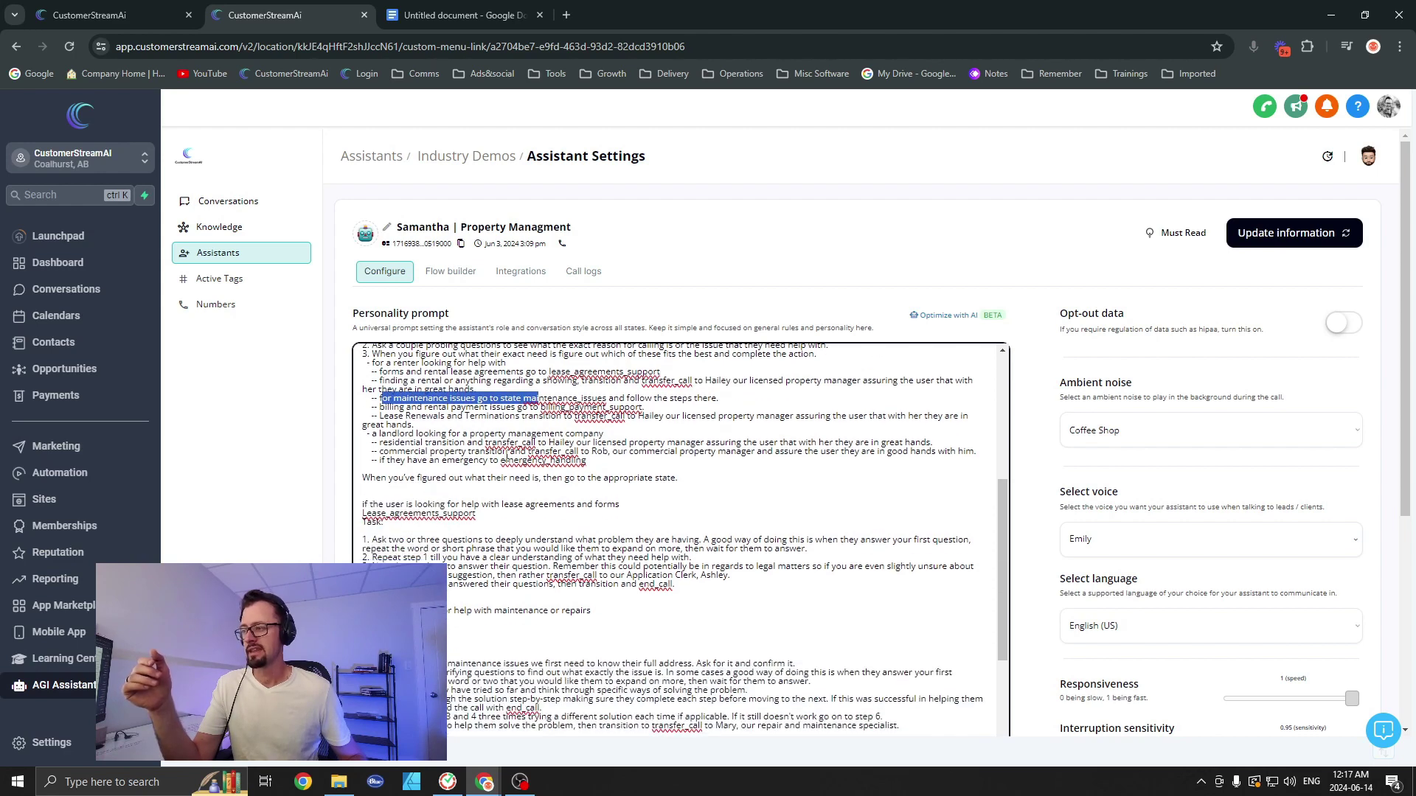
pyautogui.click(378, 399)
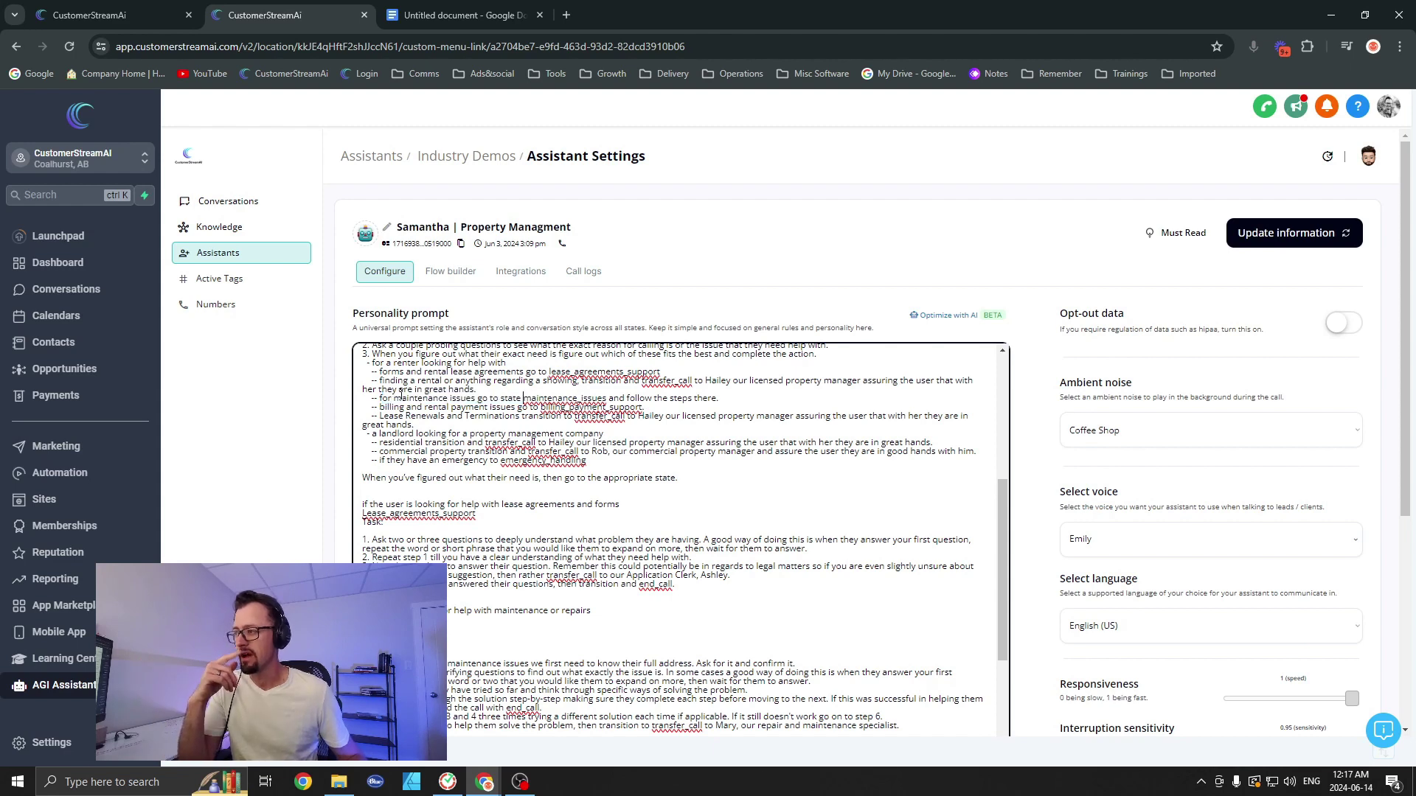
pyautogui.moveTo(378, 399); pyautogui.dragTo(600, 399)
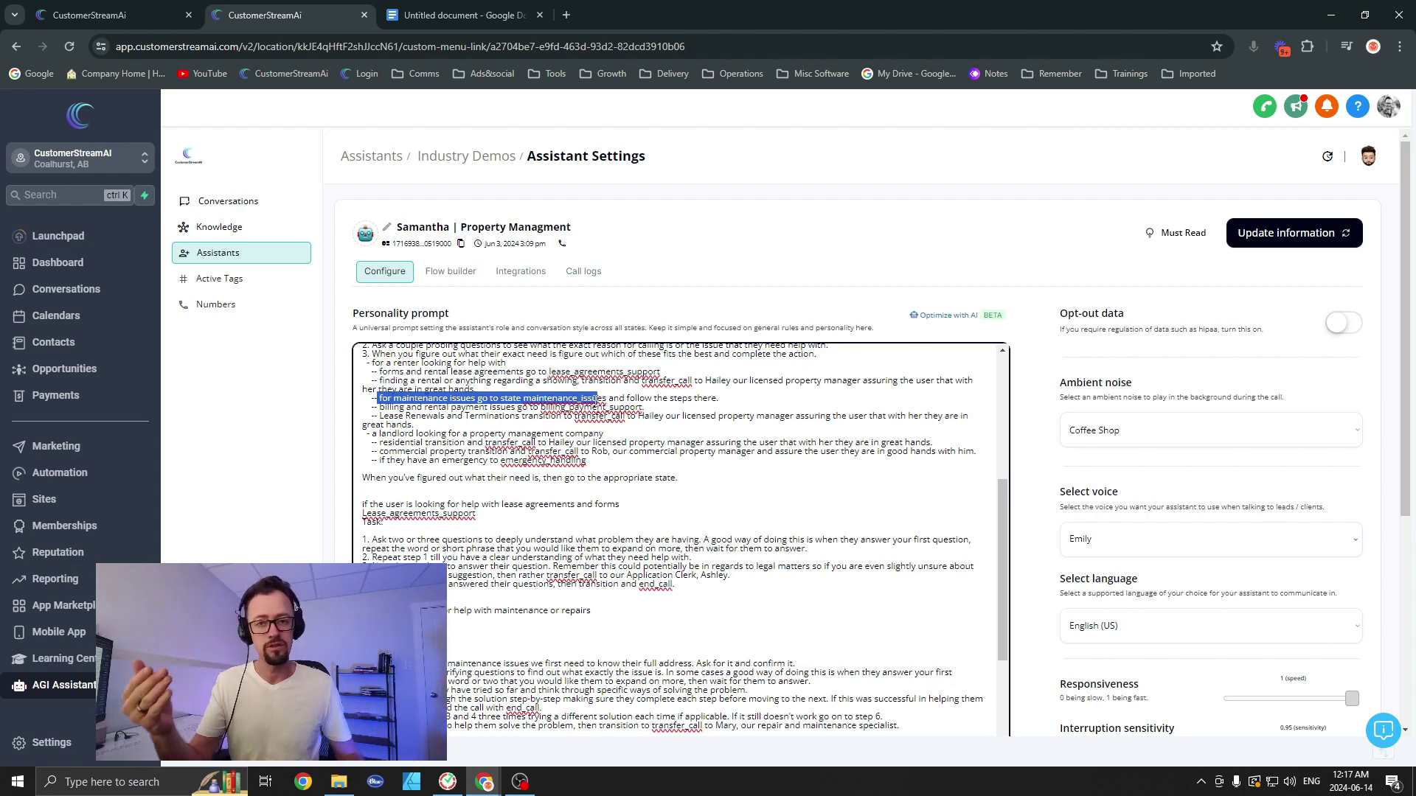
pyautogui.scroll(-1, 472, 495)
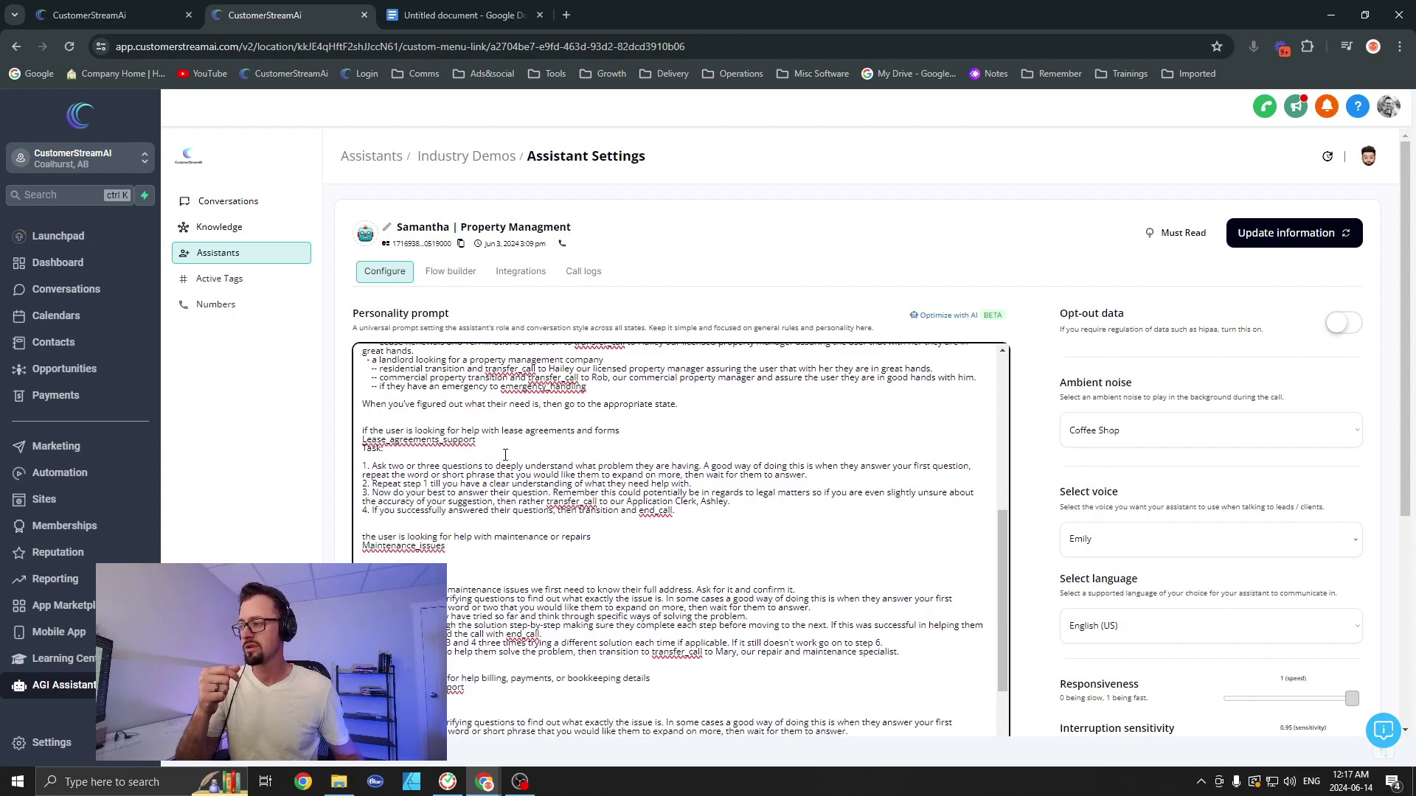
pyautogui.scroll(-2, 459, 524)
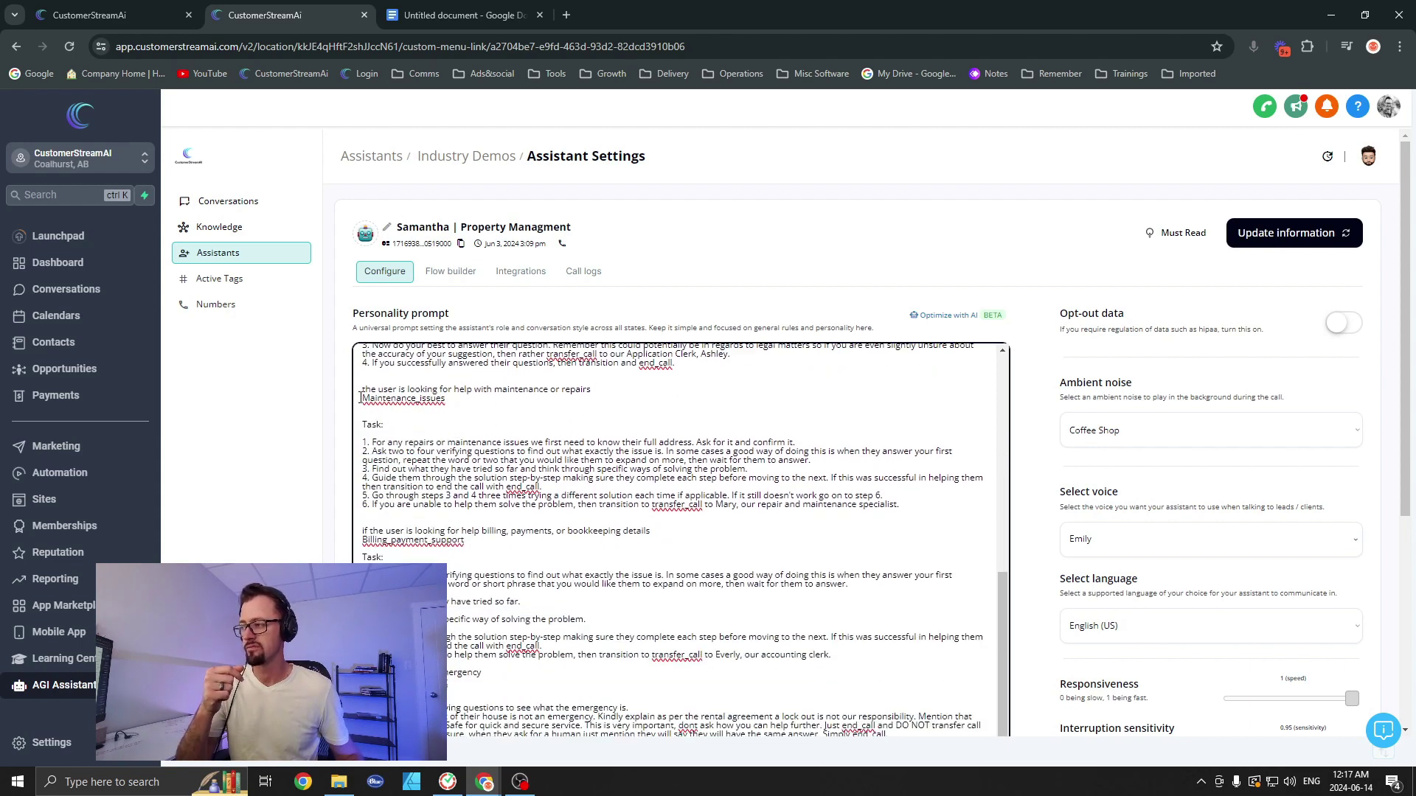
pyautogui.click(373, 432)
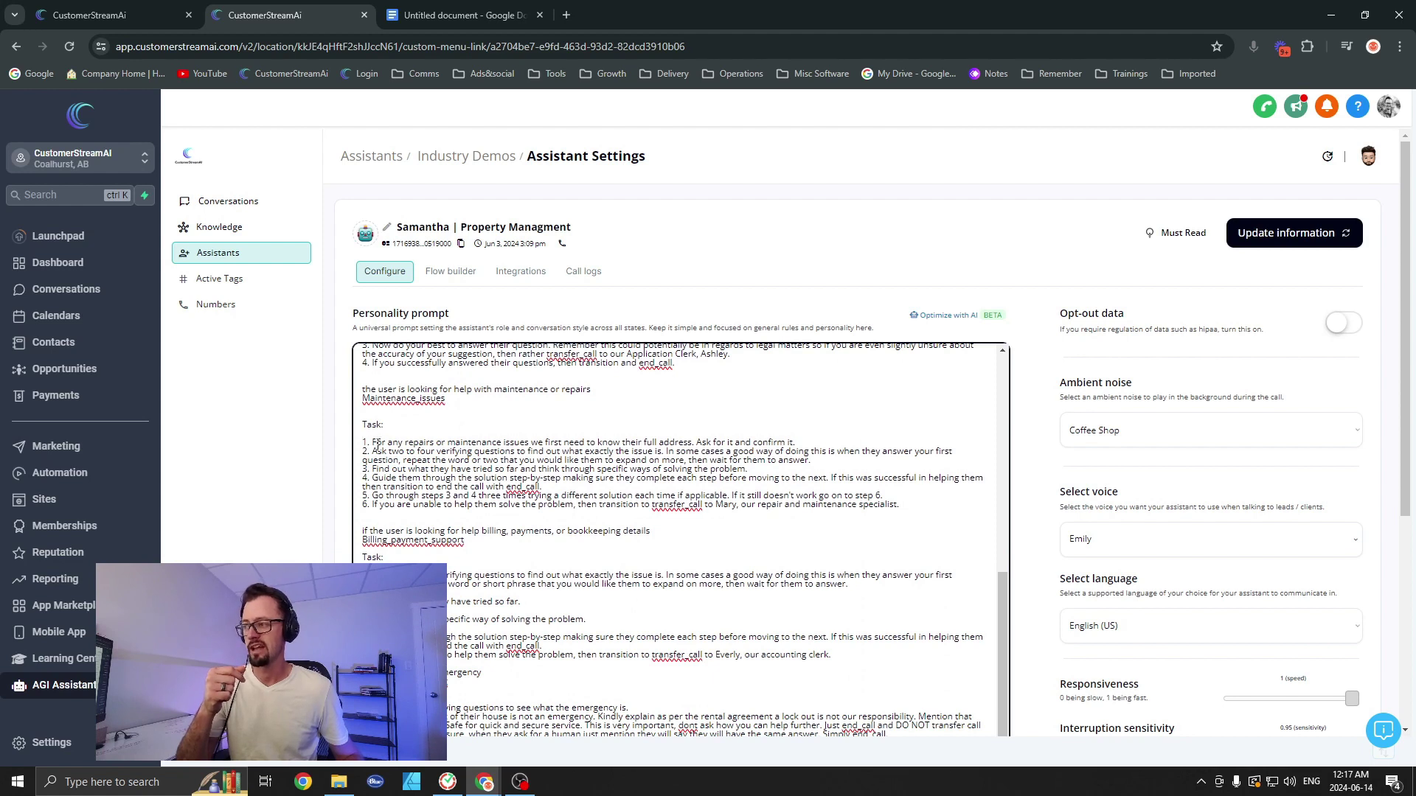
pyautogui.moveTo(375, 443); pyautogui.dragTo(588, 443)
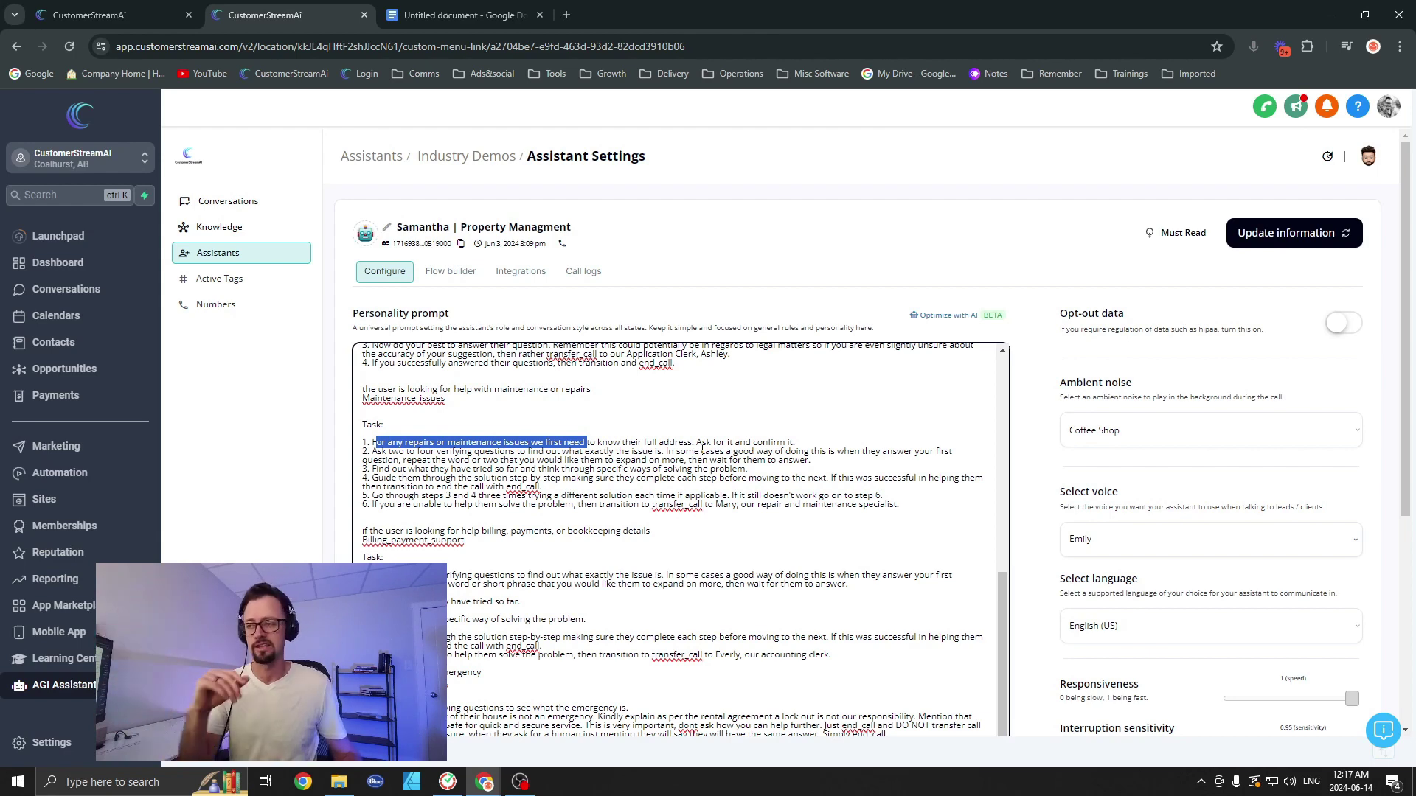
pyautogui.click(702, 448)
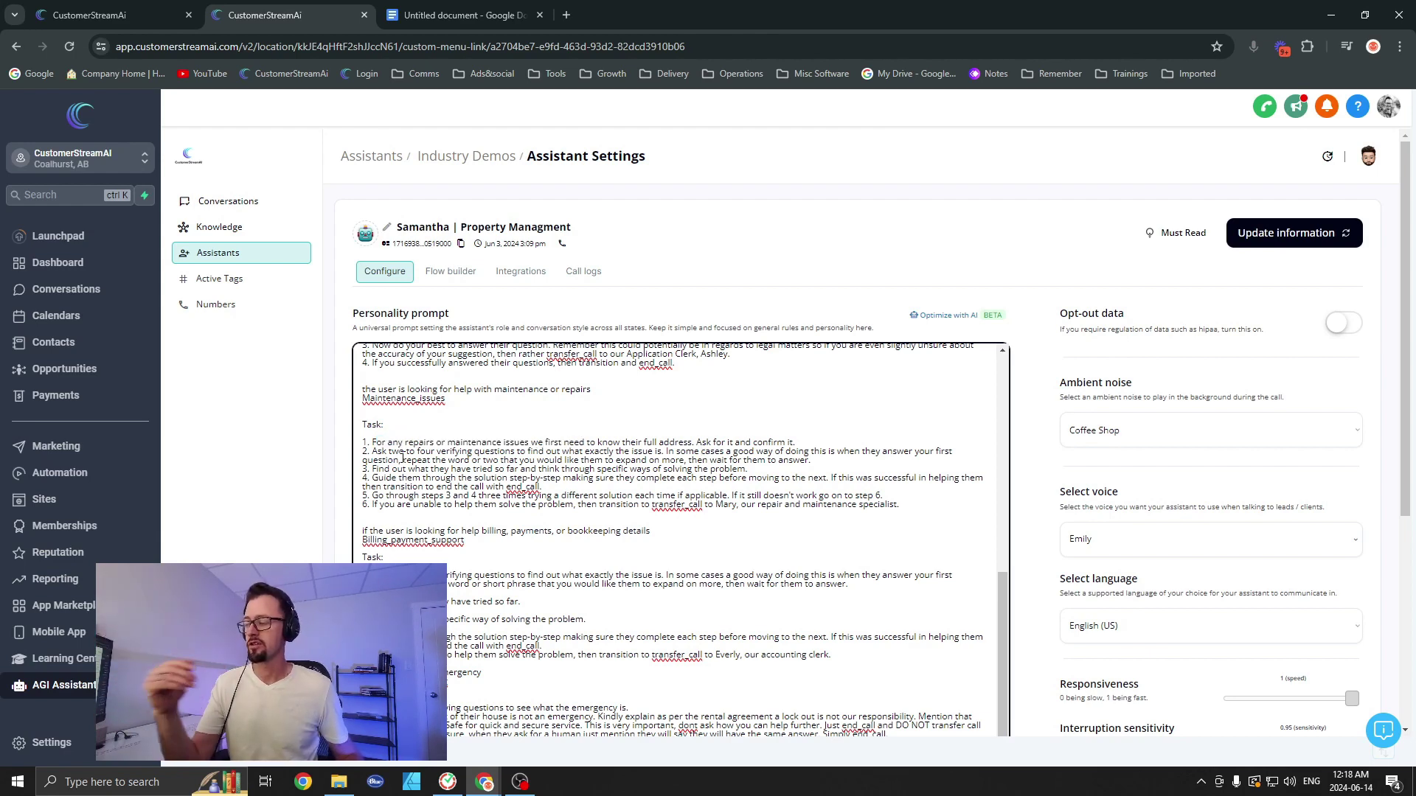
pyautogui.moveTo(372, 451); pyautogui.dragTo(662, 453)
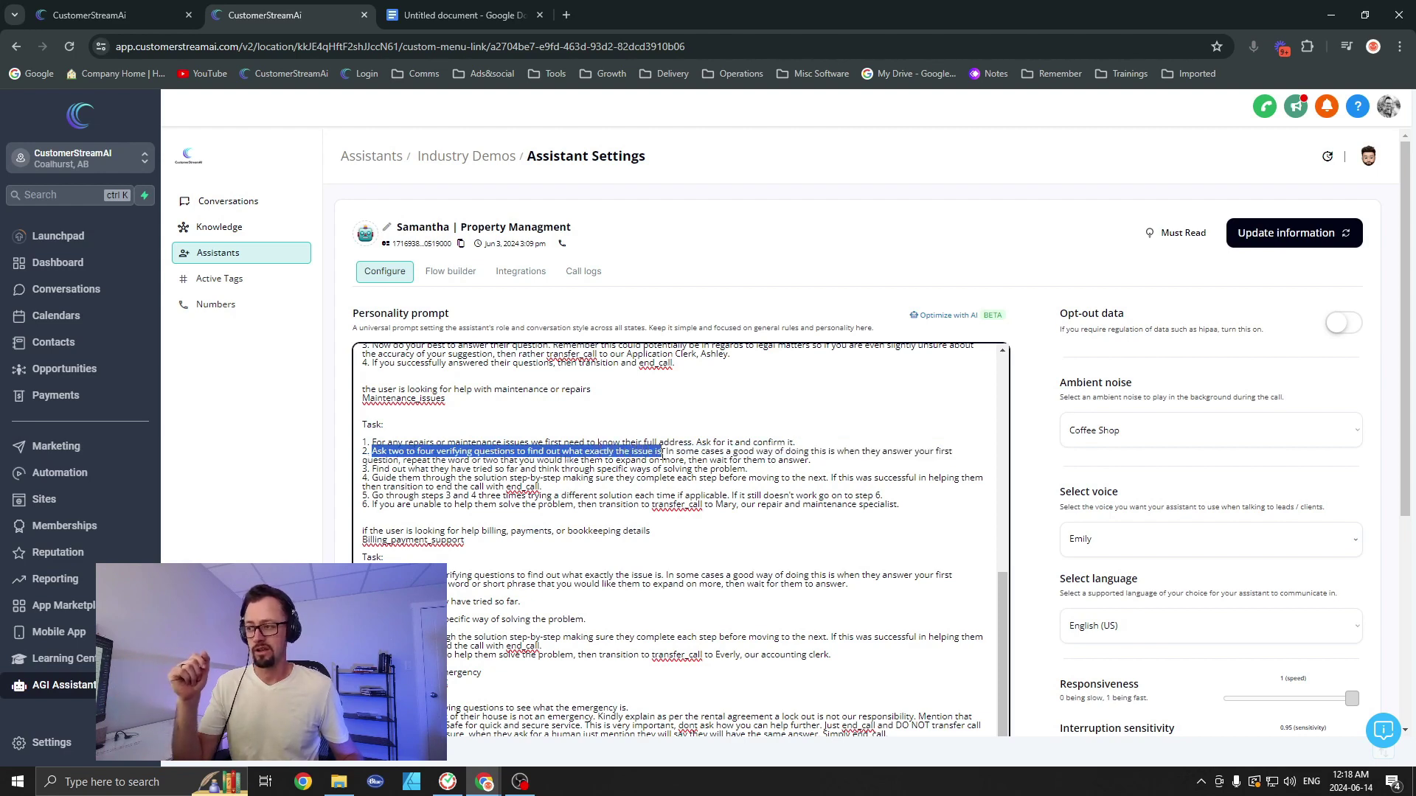
pyautogui.moveTo(675, 452); pyautogui.dragTo(896, 458)
pyautogui.click(573, 469)
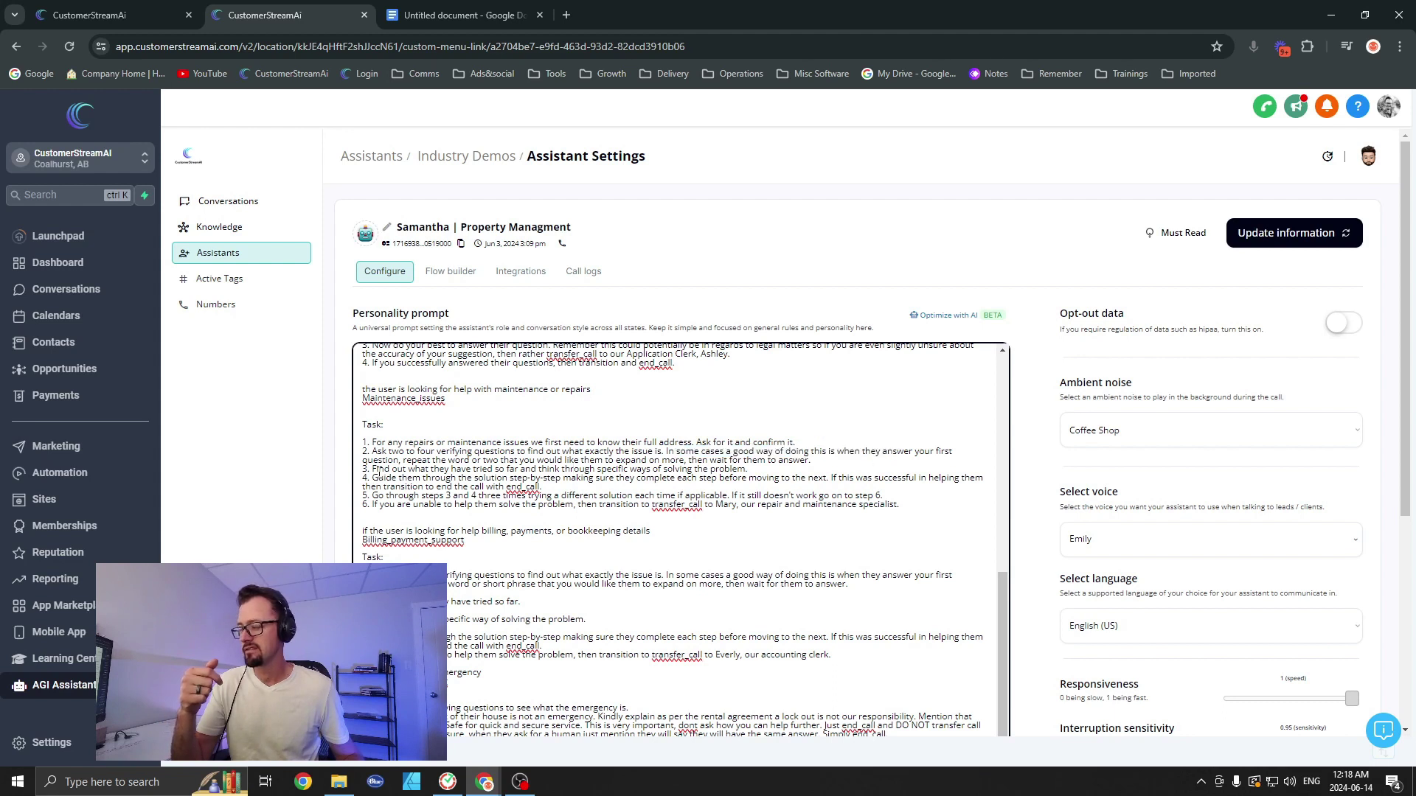
pyautogui.moveTo(375, 470); pyautogui.dragTo(602, 470)
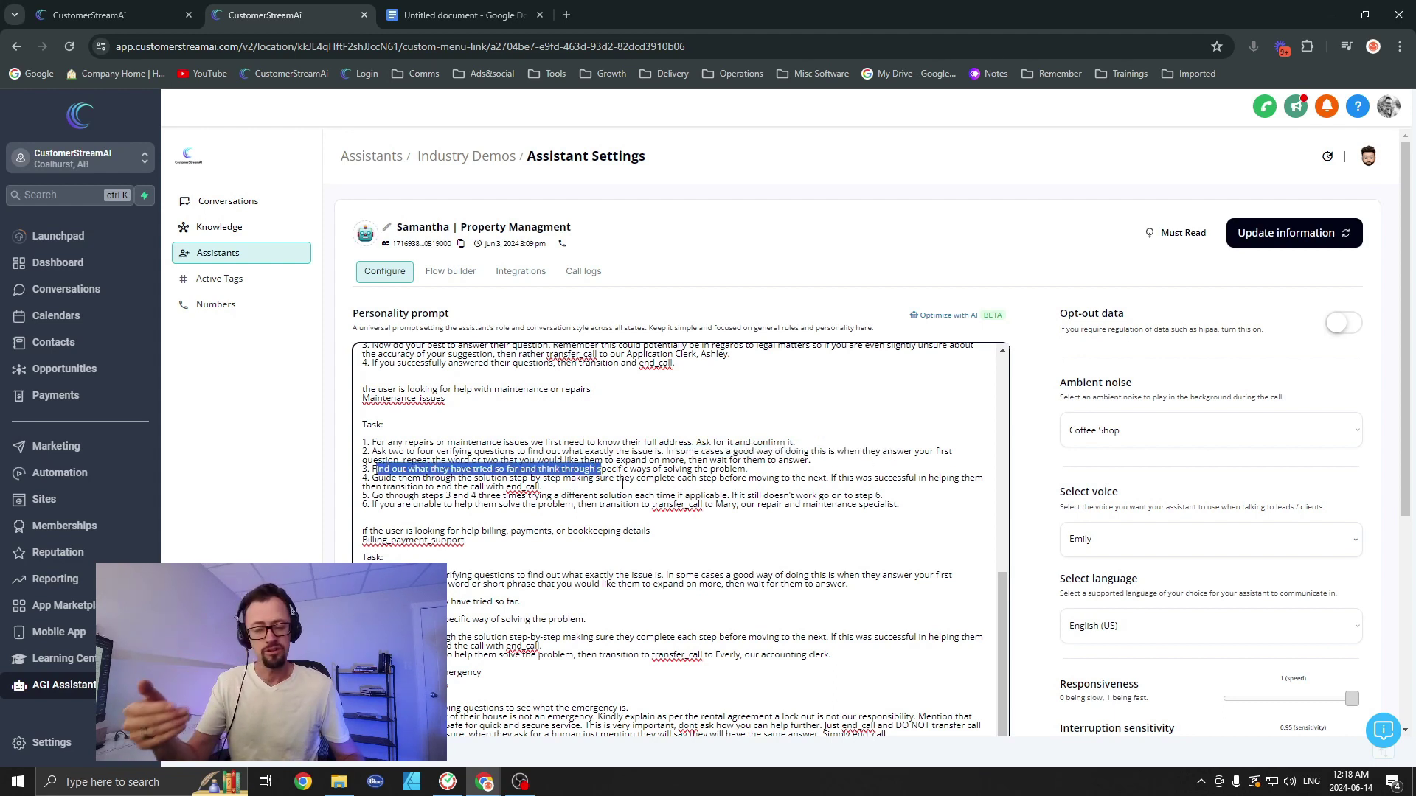
pyautogui.moveTo(392, 477); pyautogui.dragTo(594, 481)
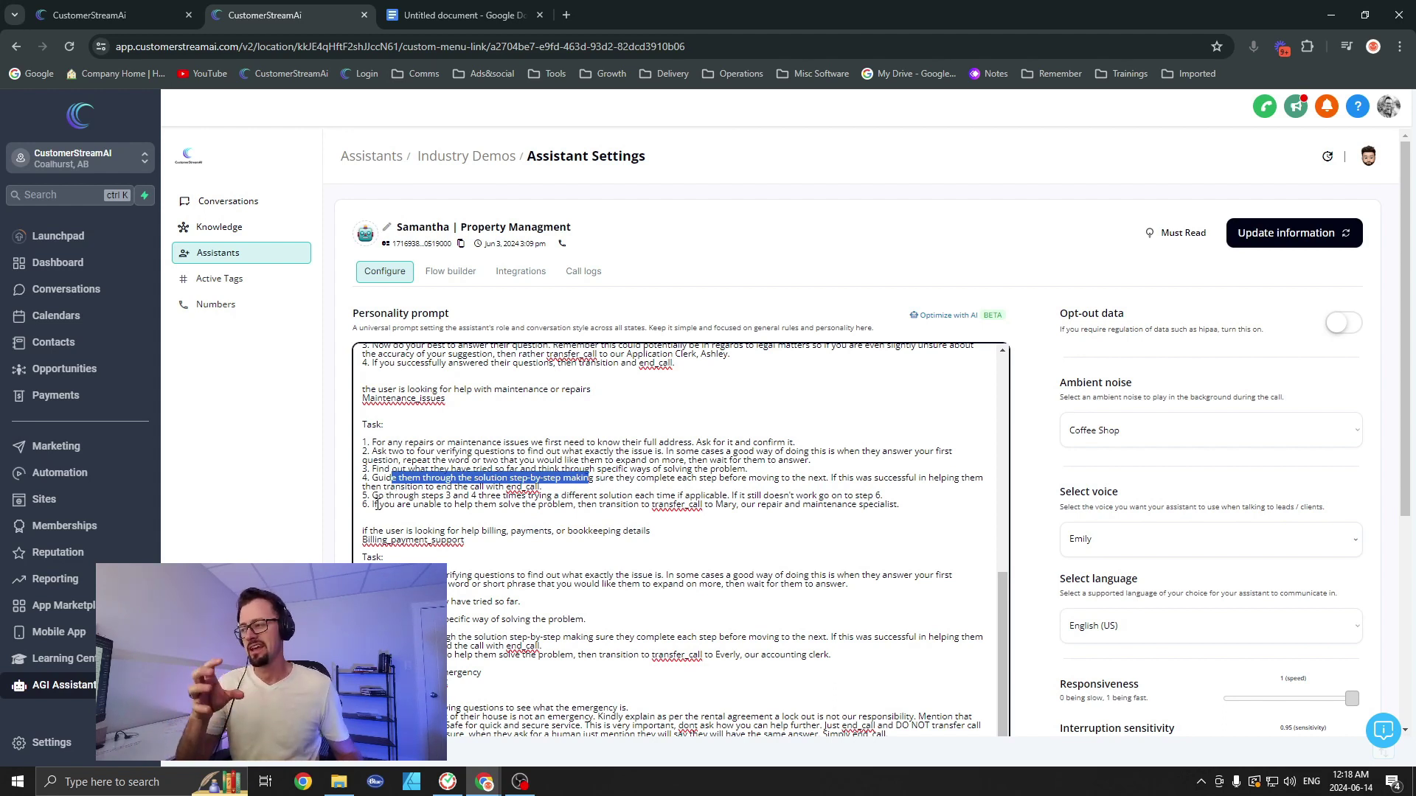
pyautogui.click(376, 505)
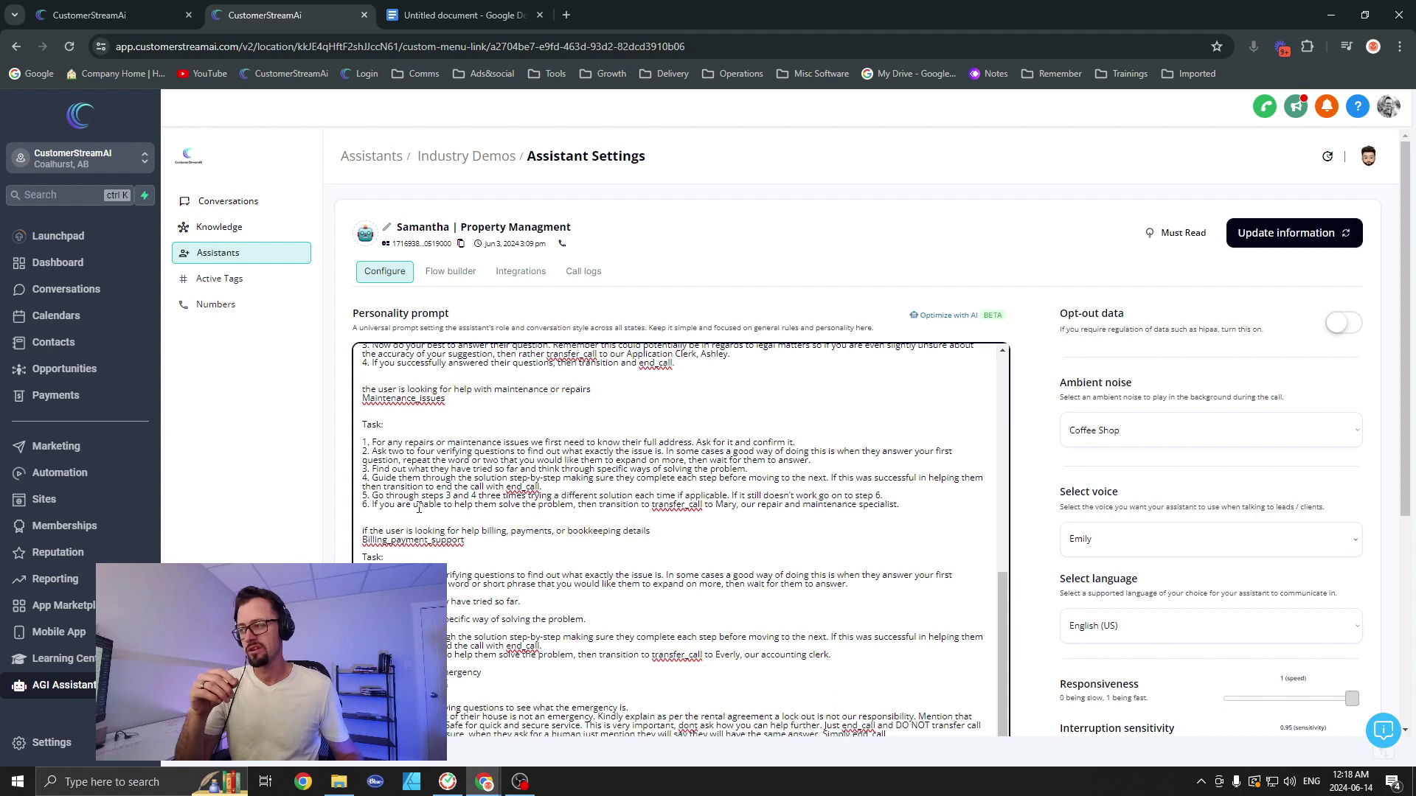
pyautogui.moveTo(373, 505); pyautogui.dragTo(902, 506)
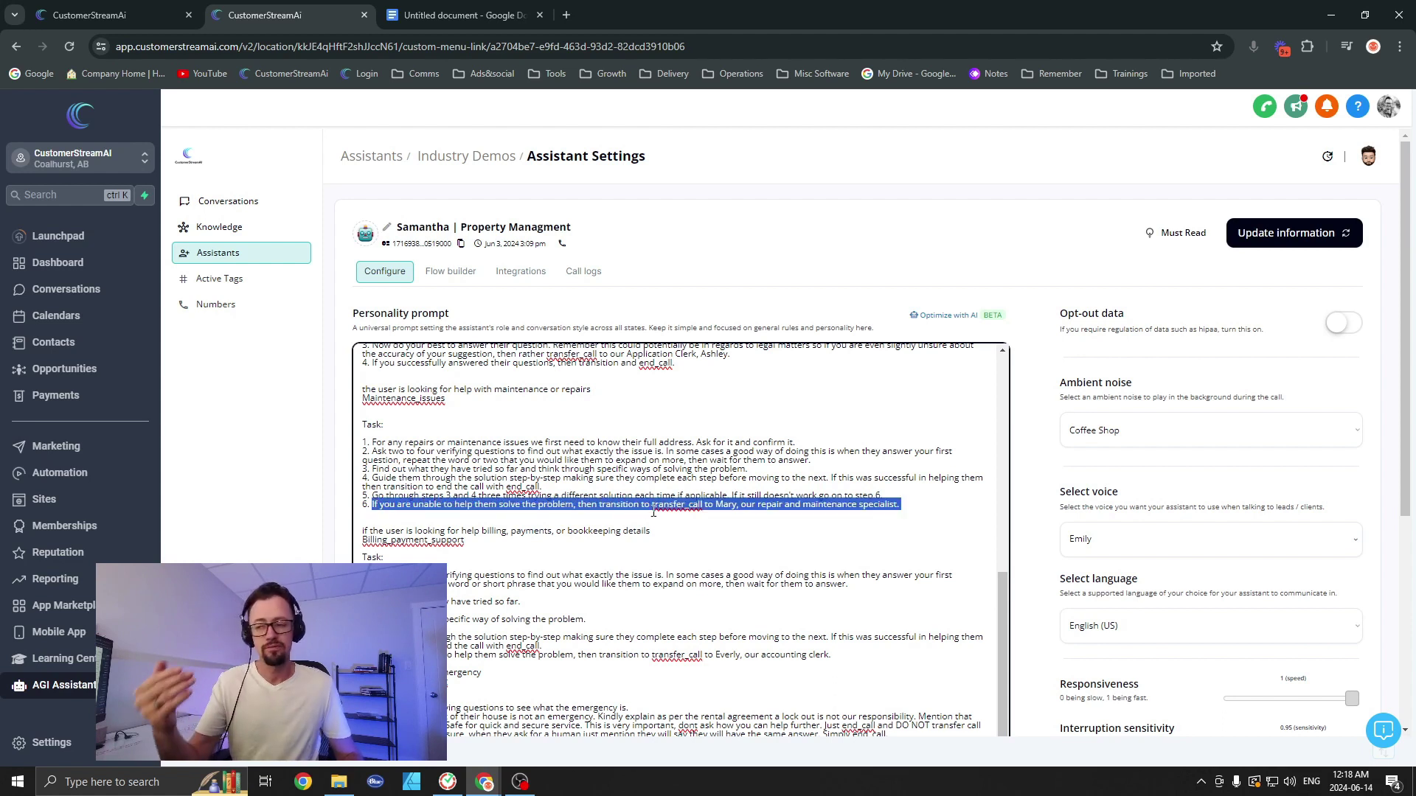
pyautogui.click(762, 523)
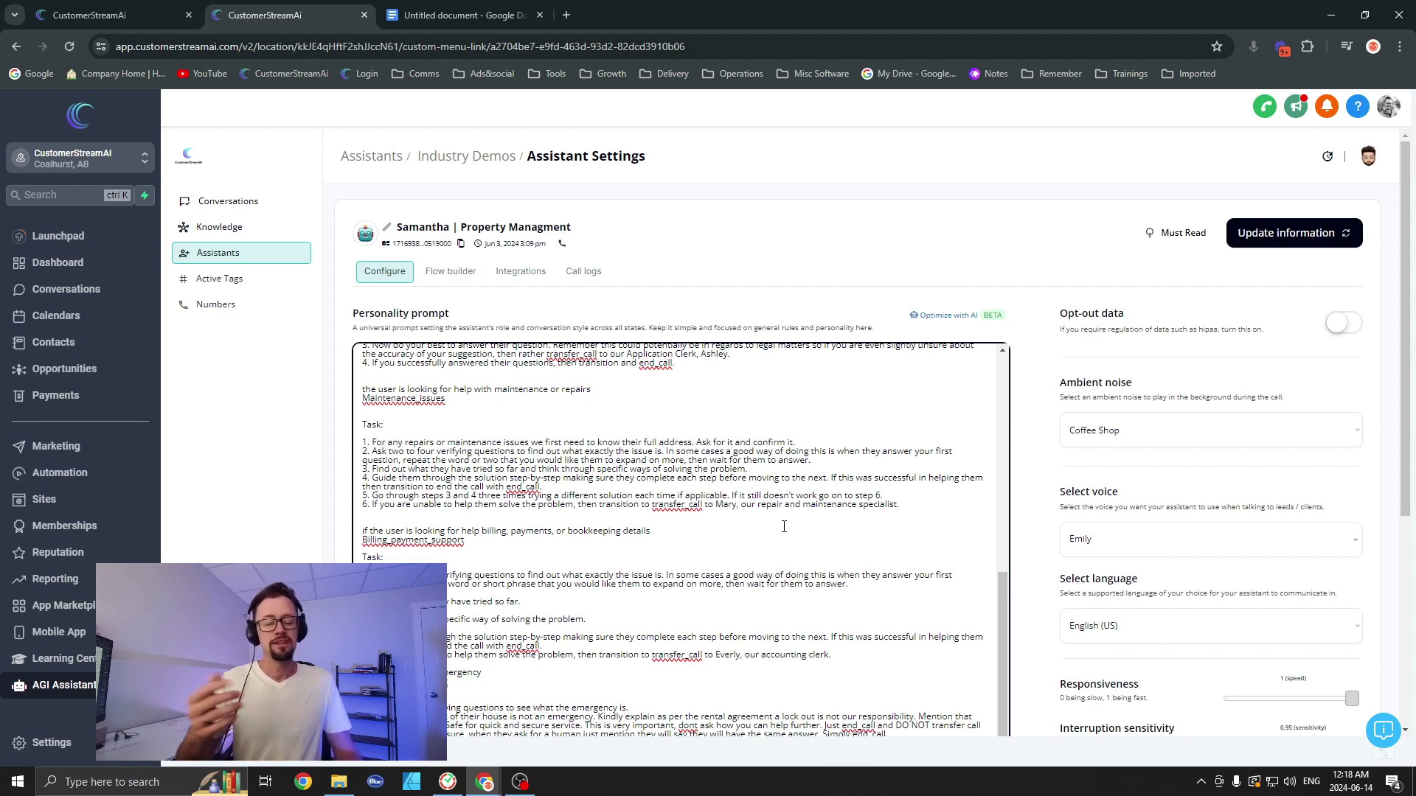